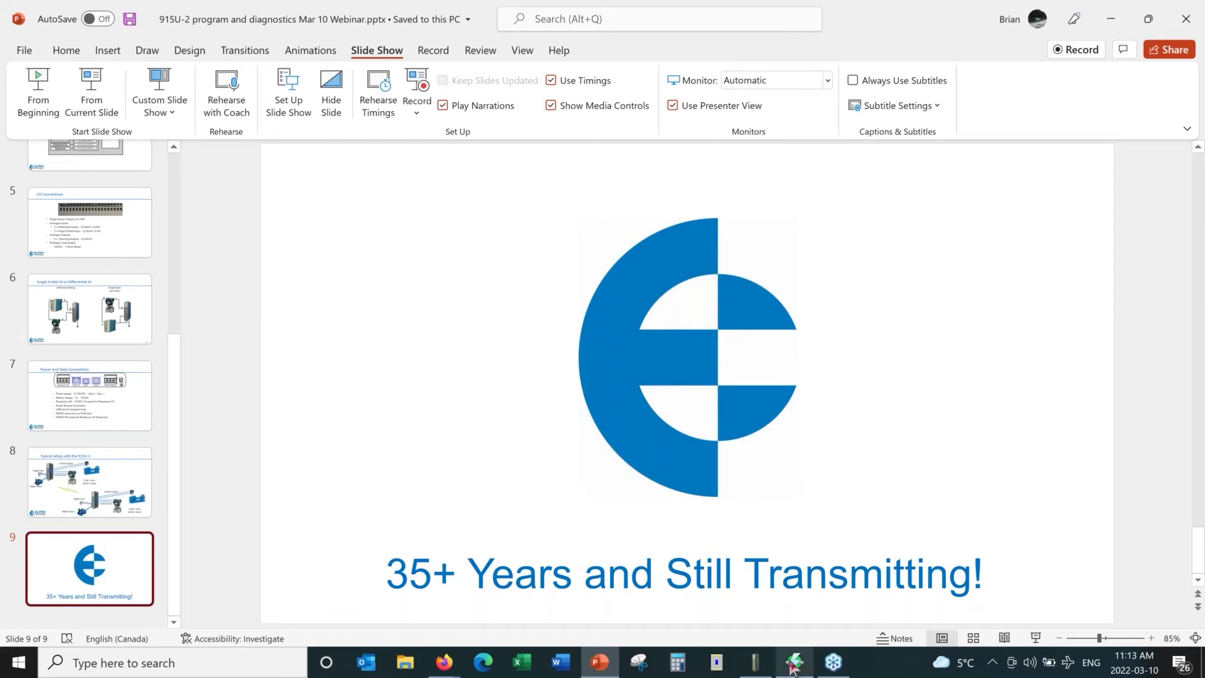
Bring Angry IP Scanner forward and scroll its 192.168.0.1–255 results back to the top
{"action": "left_click", "coordinate": [793, 665]}
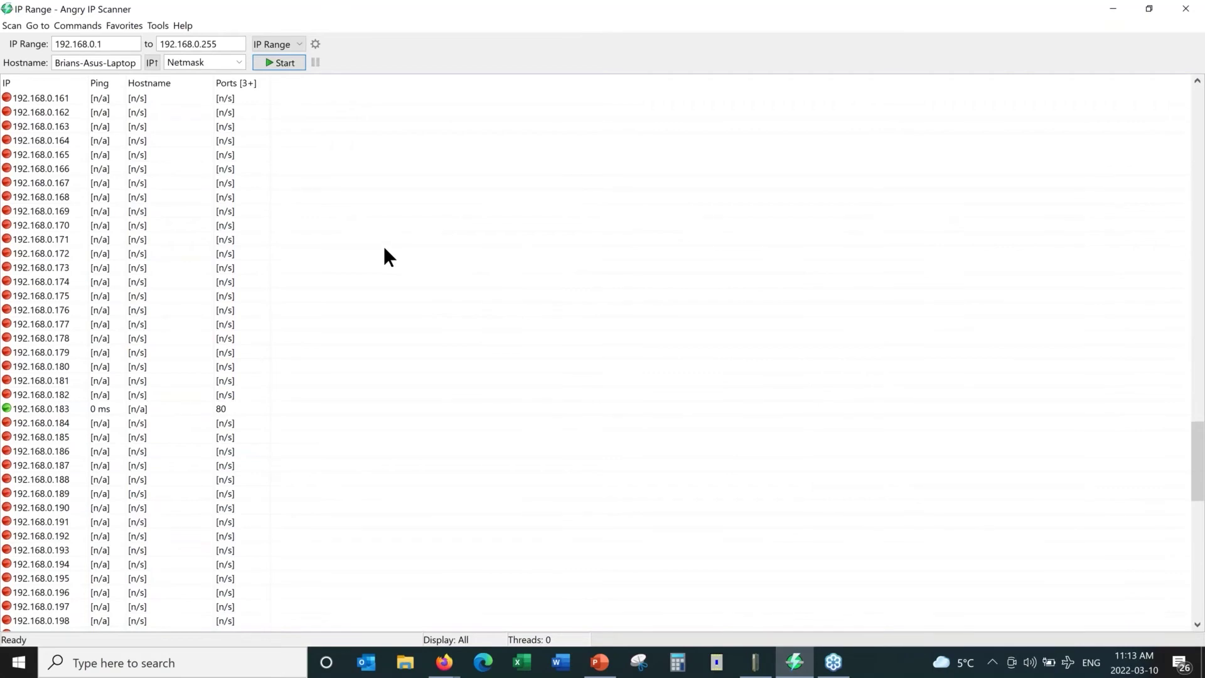
{"action": "scroll", "coordinate": [384, 249], "scroll_direction": "up", "scroll_amount": 20}
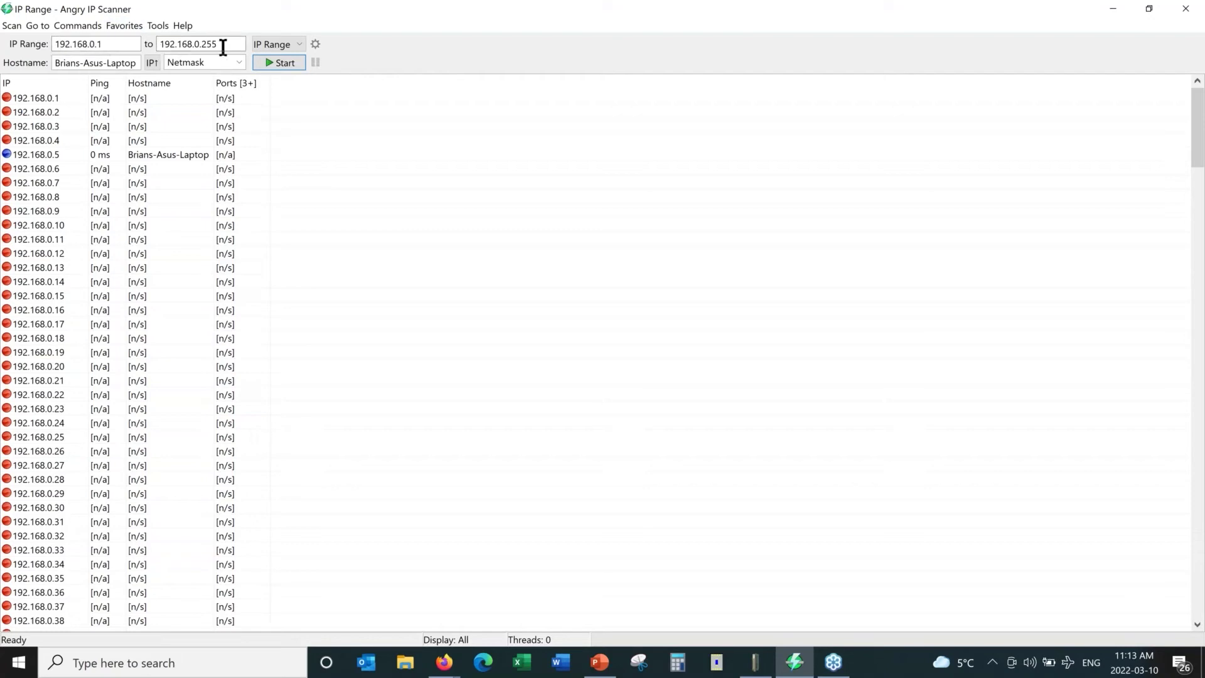
Rescan 192.168.0.1–255, discarding old results, and scroll down to live host 192.168.0.183
{"action": "left_click", "coordinate": [291, 62]}
{"action": "left_click", "coordinate": [596, 385]}
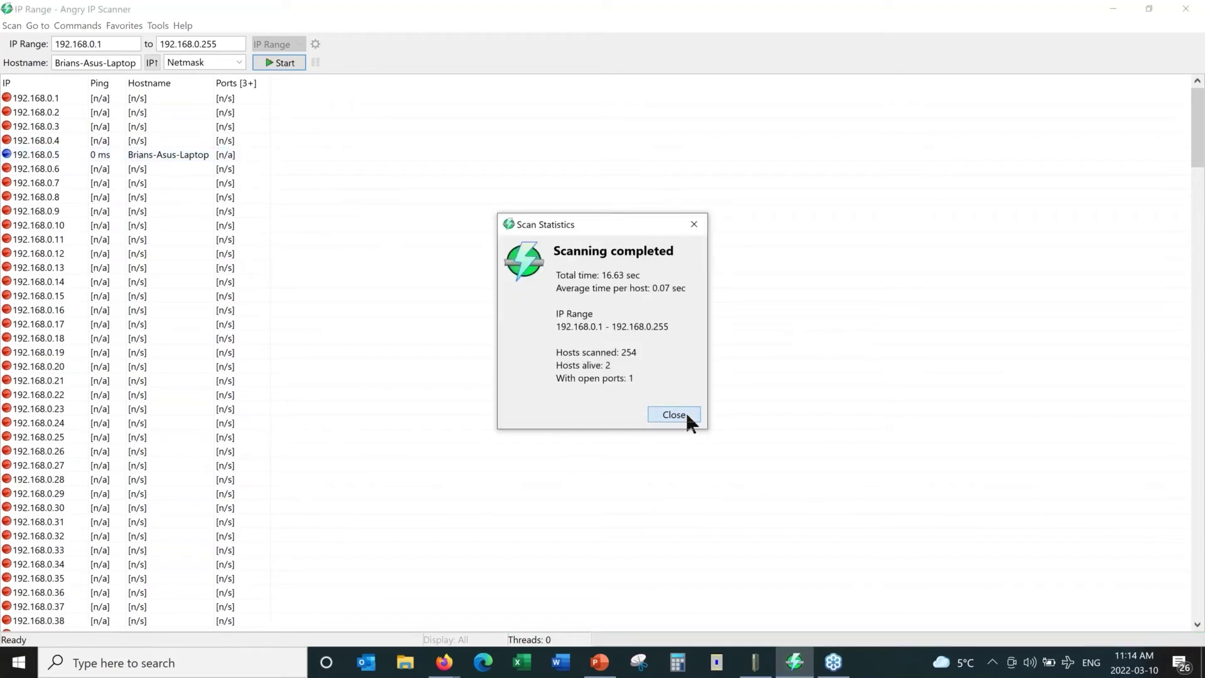
{"action": "left_click", "coordinate": [687, 414]}
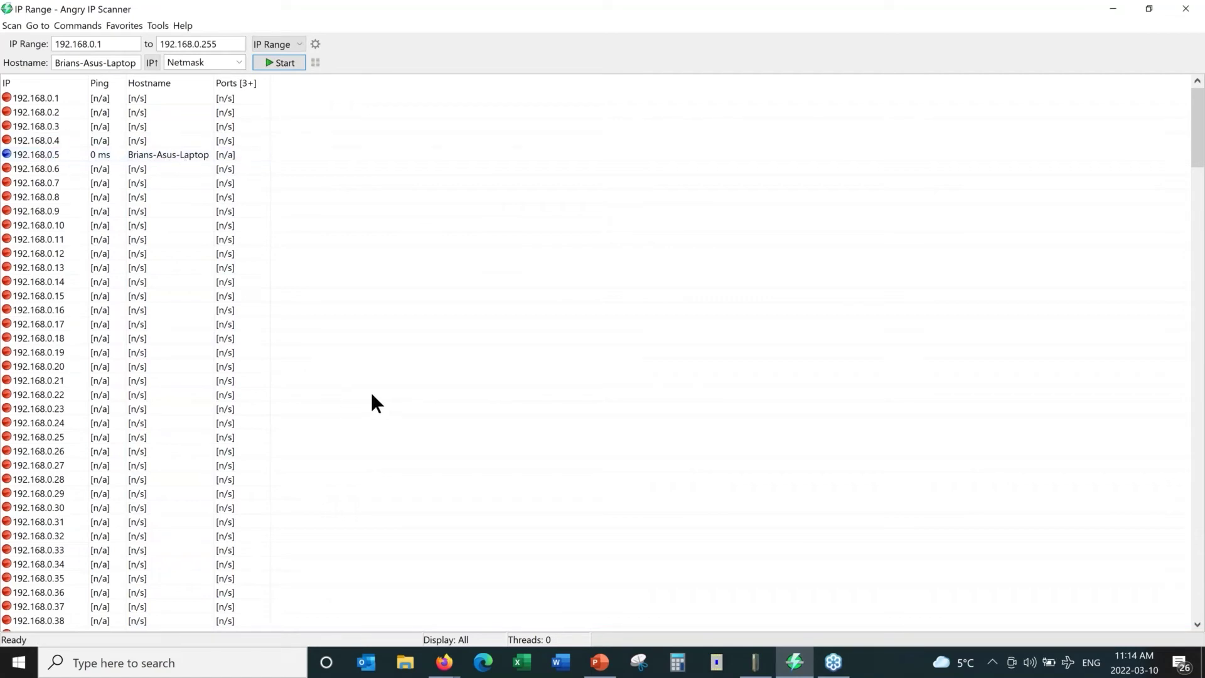
{"action": "scroll", "coordinate": [371, 394], "scroll_direction": "down", "scroll_amount": 19}
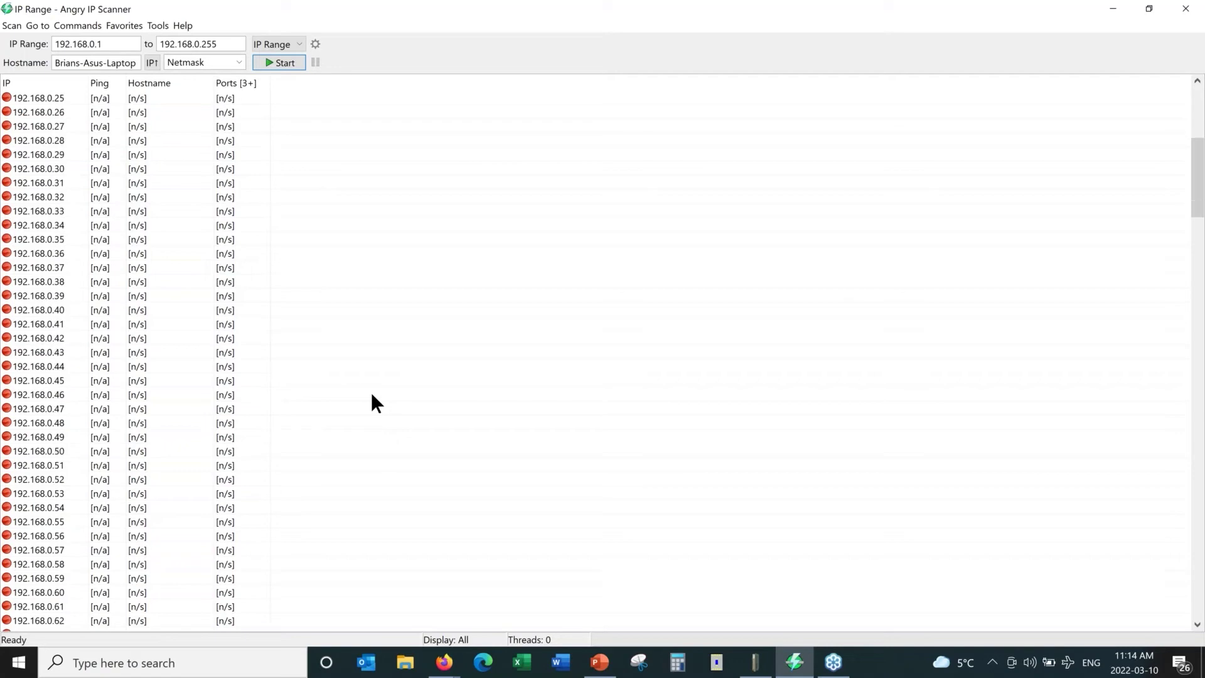
{"action": "scroll", "coordinate": [371, 392], "scroll_direction": "down", "scroll_amount": 20}
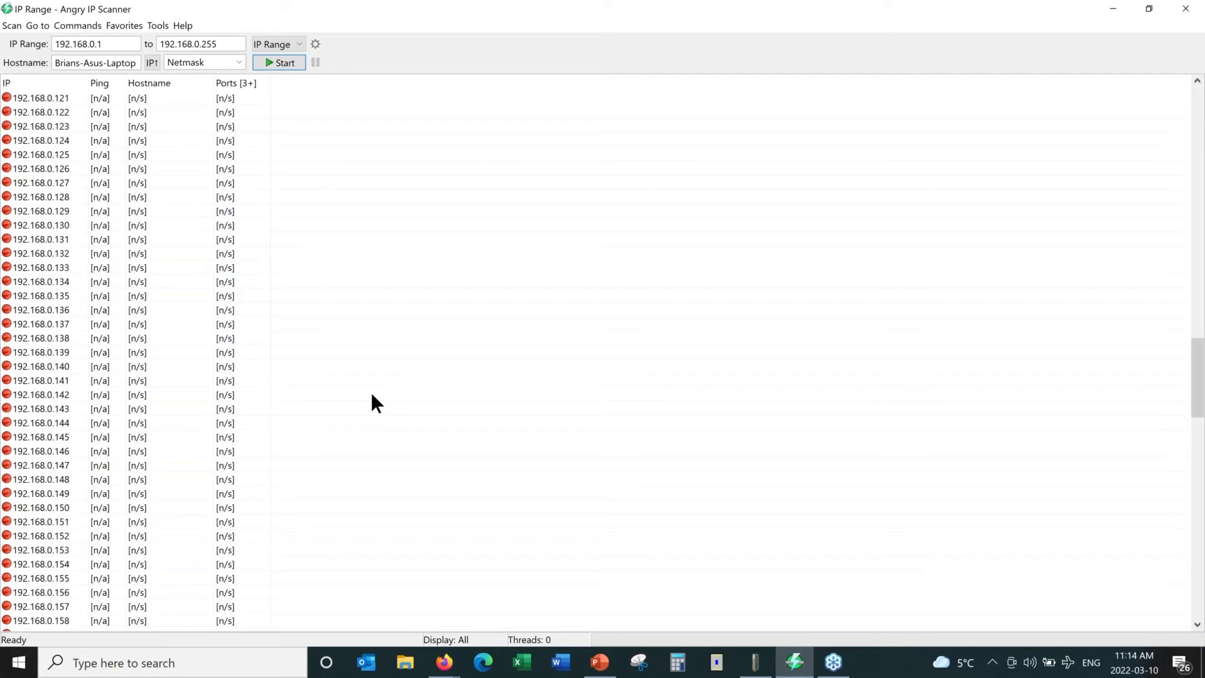
{"action": "scroll", "coordinate": [371, 393], "scroll_direction": "down", "scroll_amount": 8}
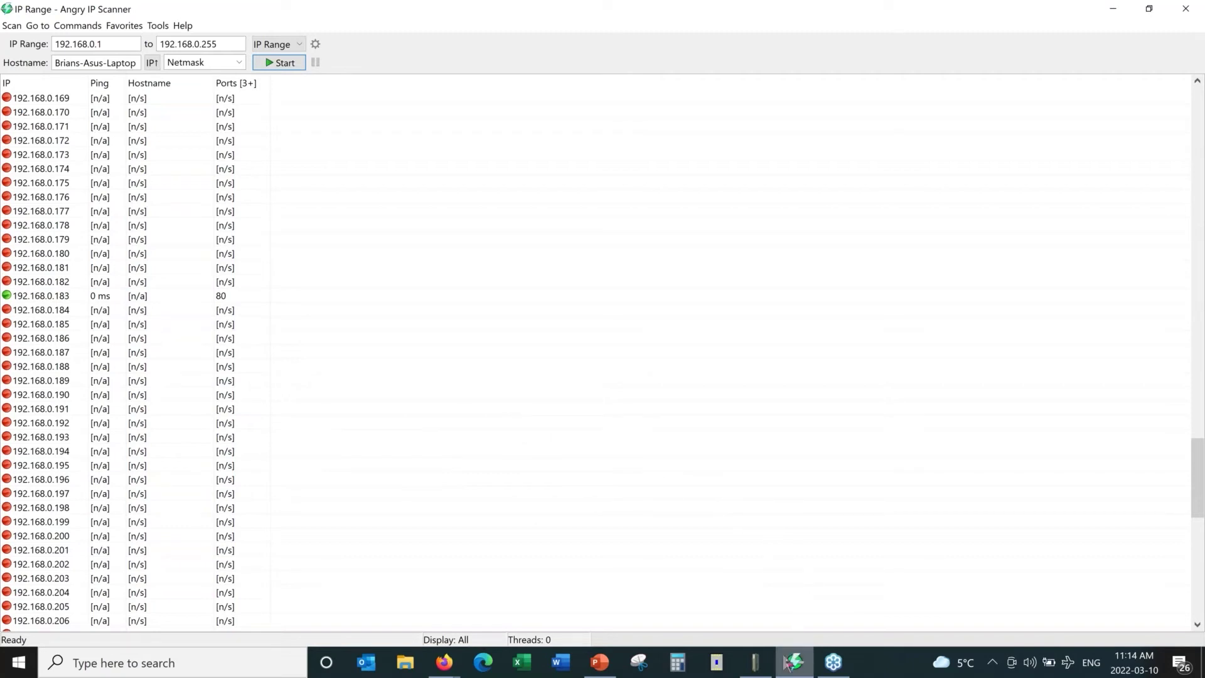
{"action": "mouse_move", "coordinate": [756, 667]}
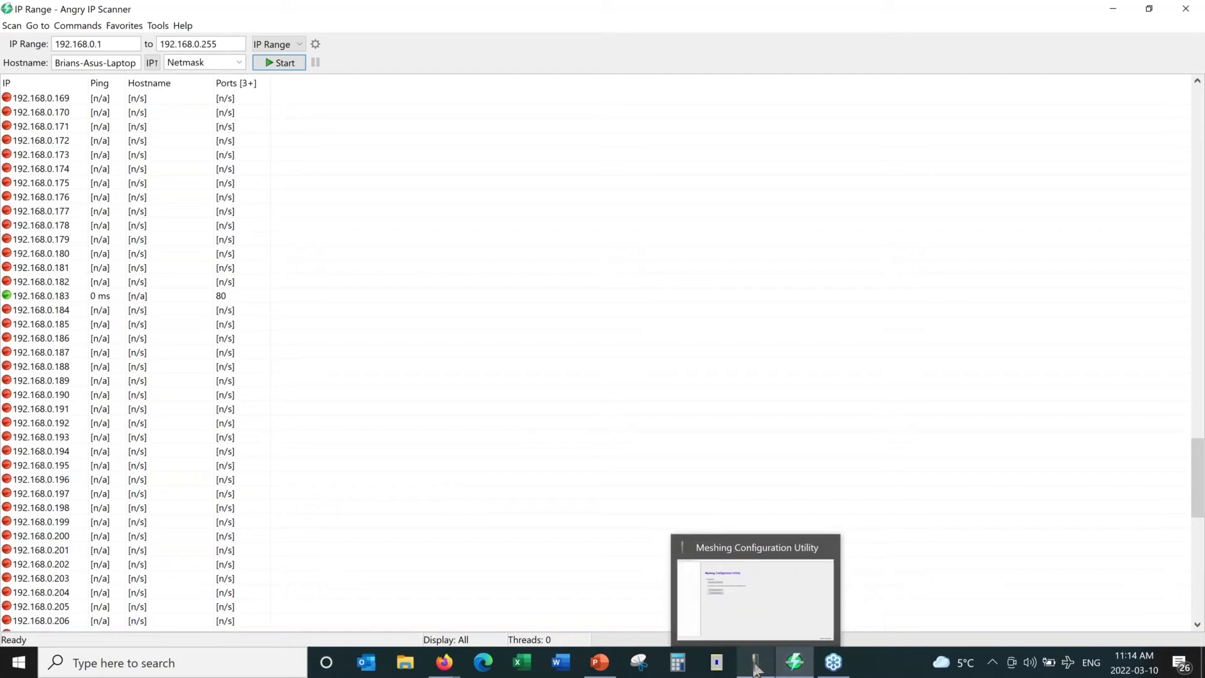
Create a new project with the default country and location, saved as Project2.cdb
{"action": "left_click", "coordinate": [756, 667]}
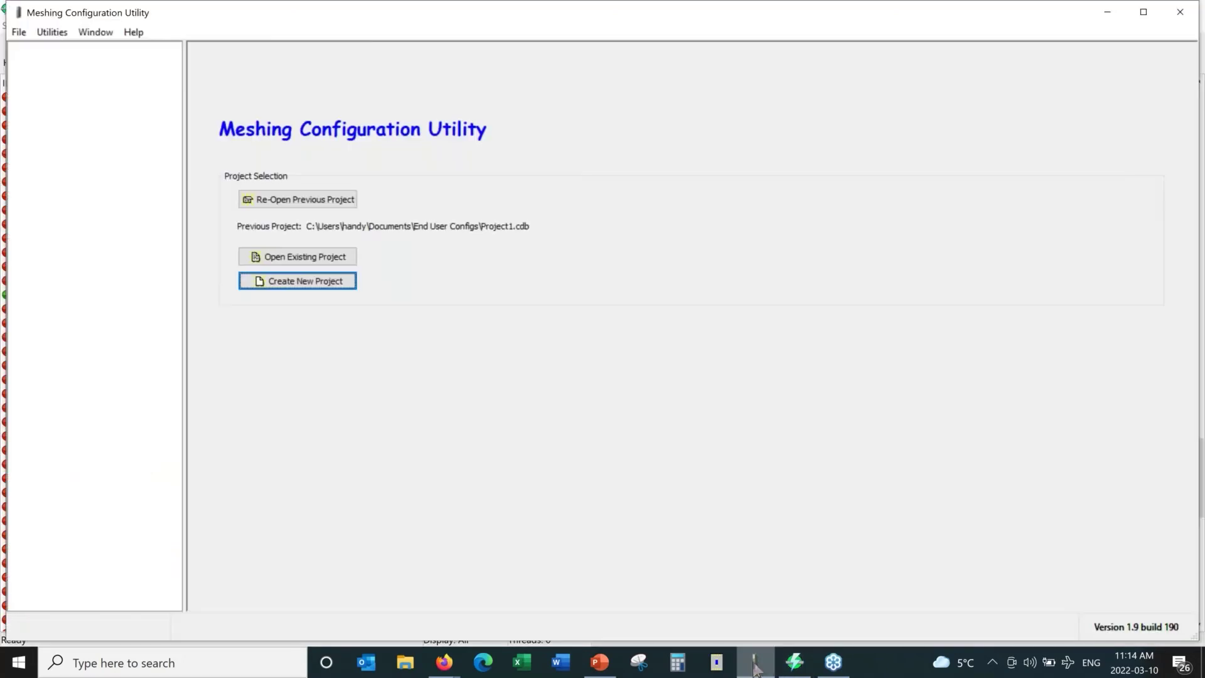
{"action": "left_click", "coordinate": [1140, 10]}
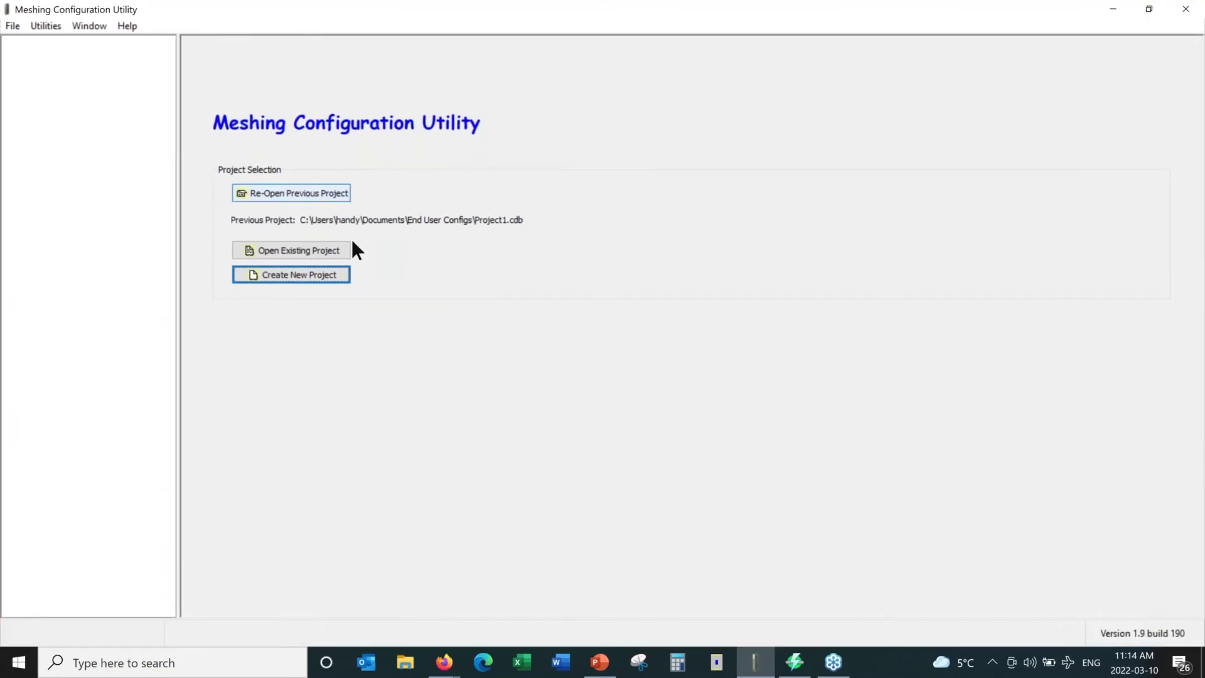
{"action": "left_click", "coordinate": [318, 277]}
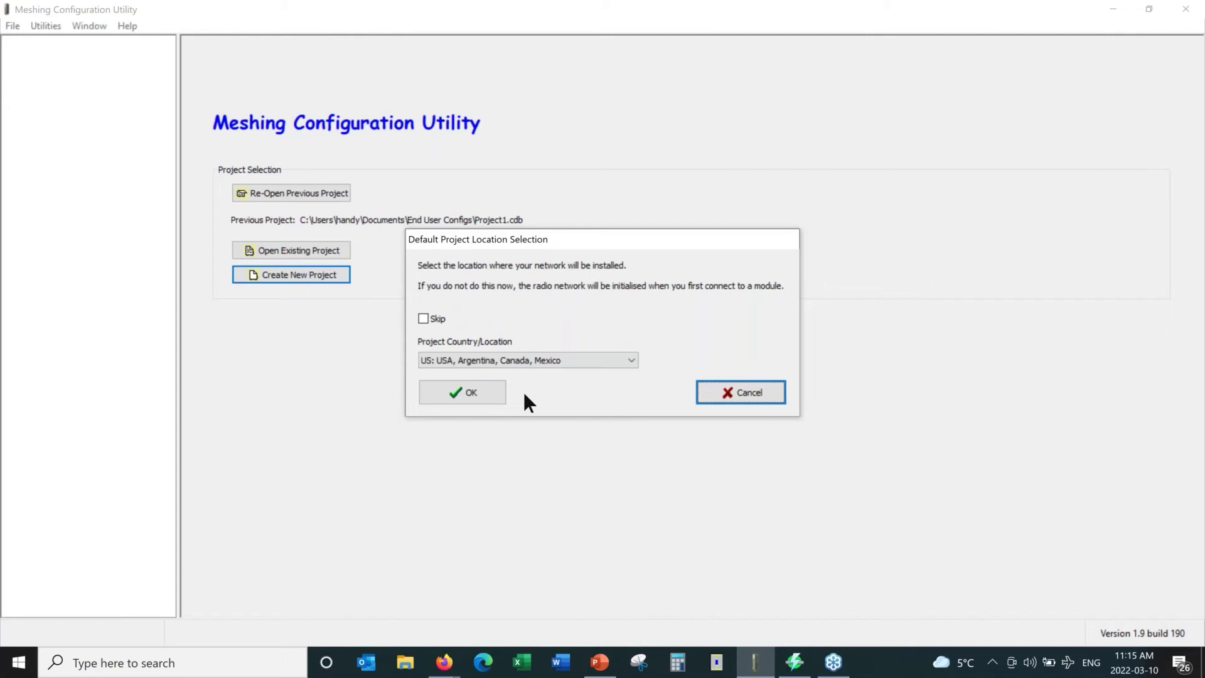
{"action": "left_click", "coordinate": [482, 392]}
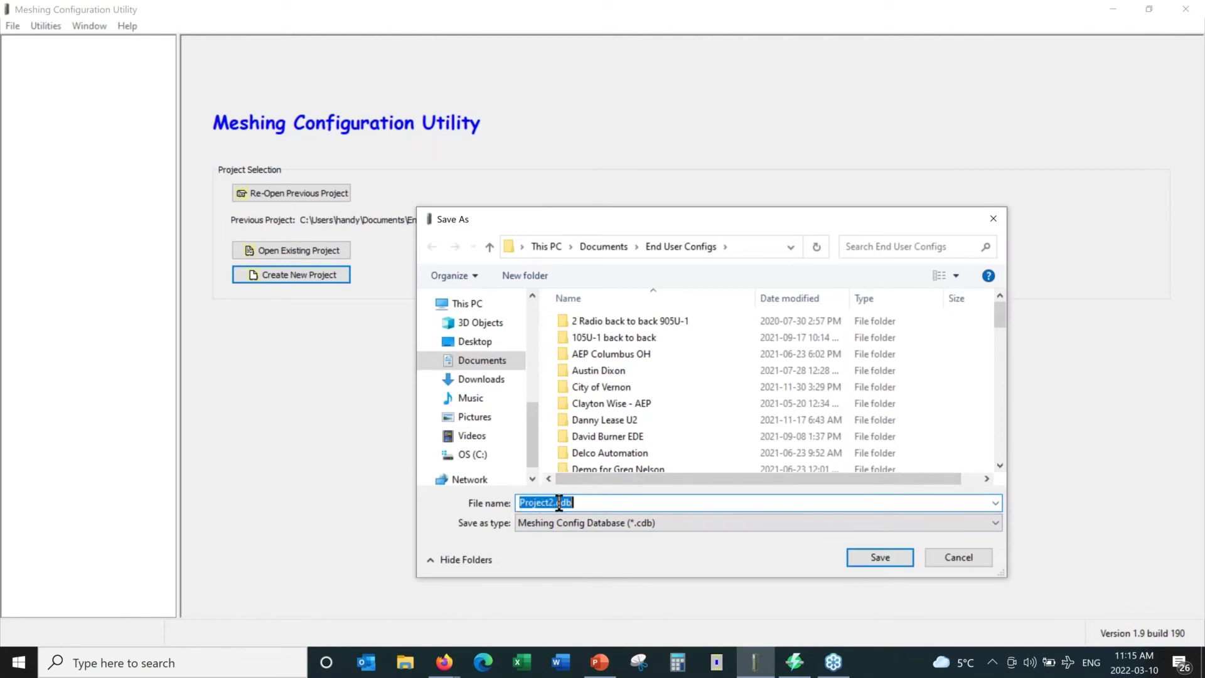
{"action": "left_click", "coordinate": [884, 557]}
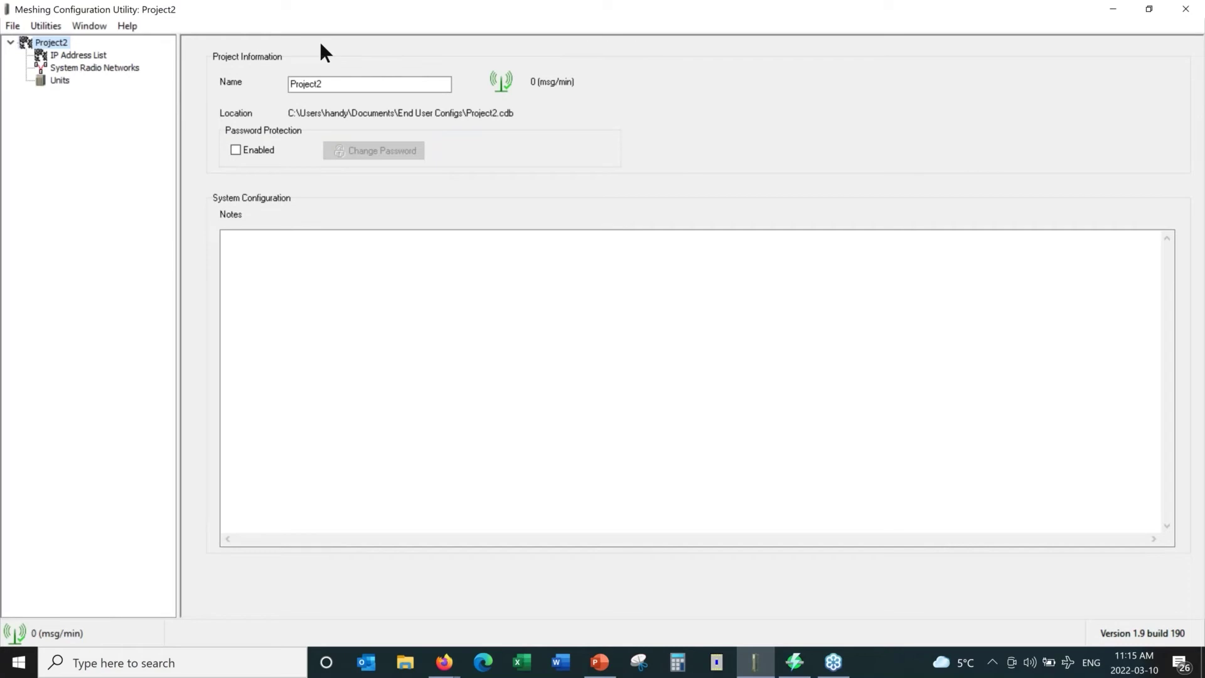
Add two 915U-2 units under Units and open the first unit's details page
{"action": "left_click", "coordinate": [57, 81]}
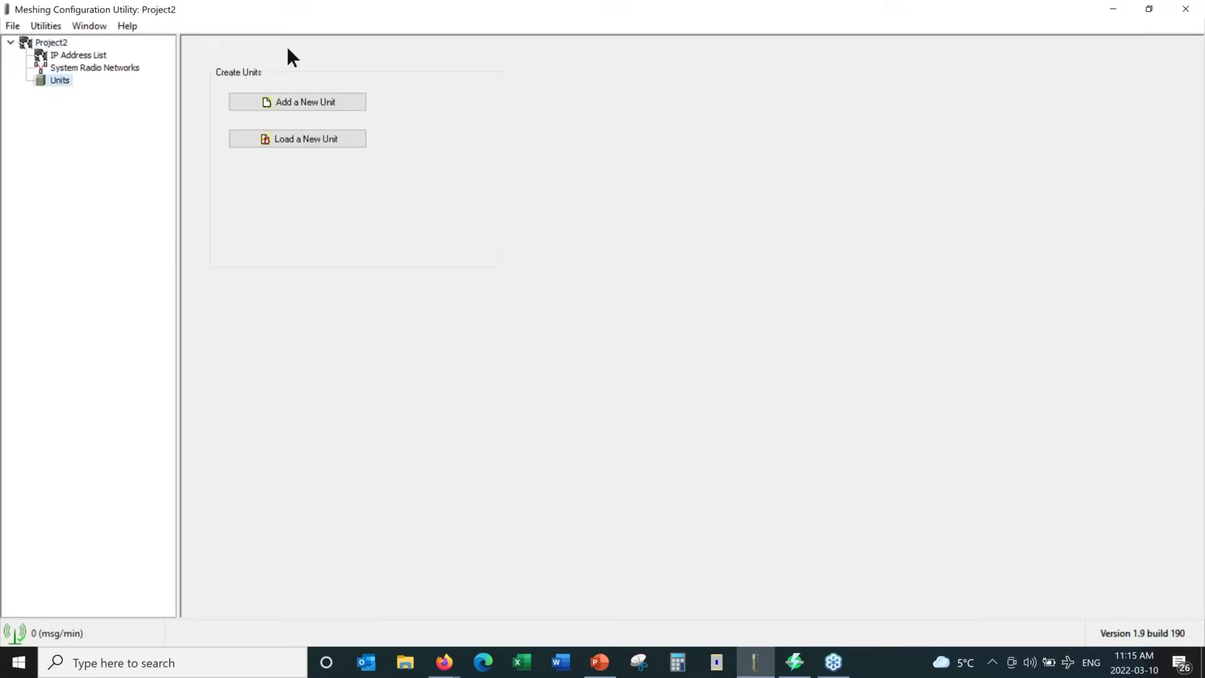
{"action": "left_click", "coordinate": [344, 100]}
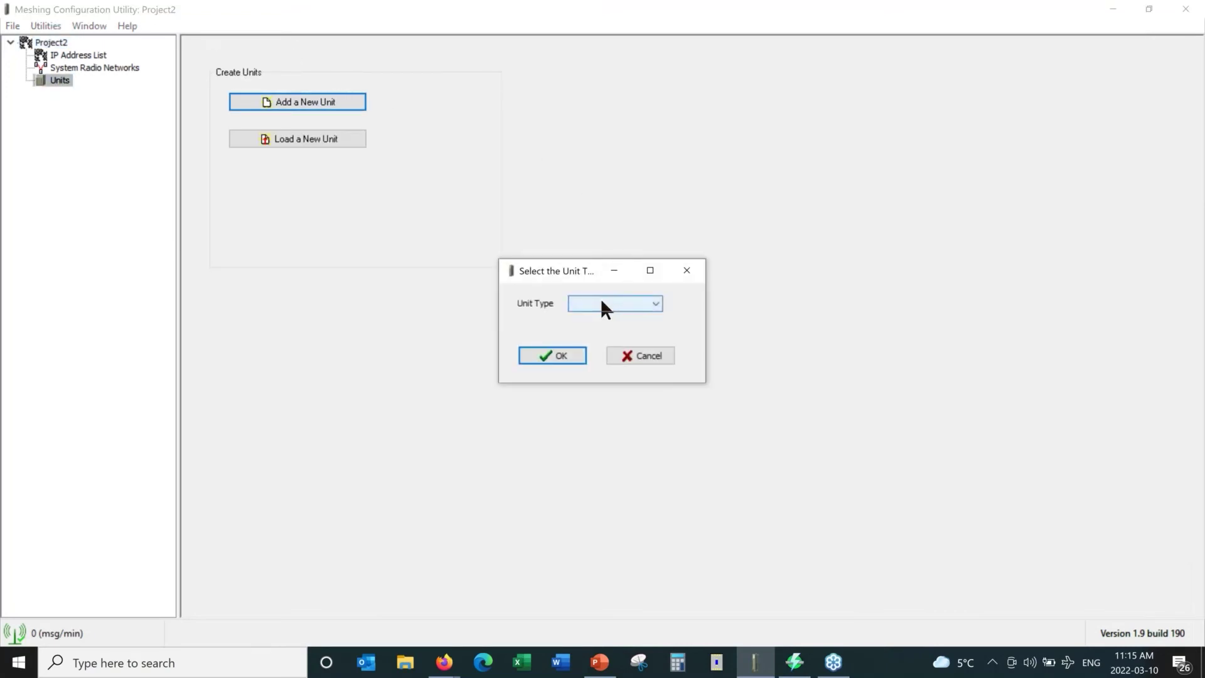
{"action": "left_click", "coordinate": [596, 302]}
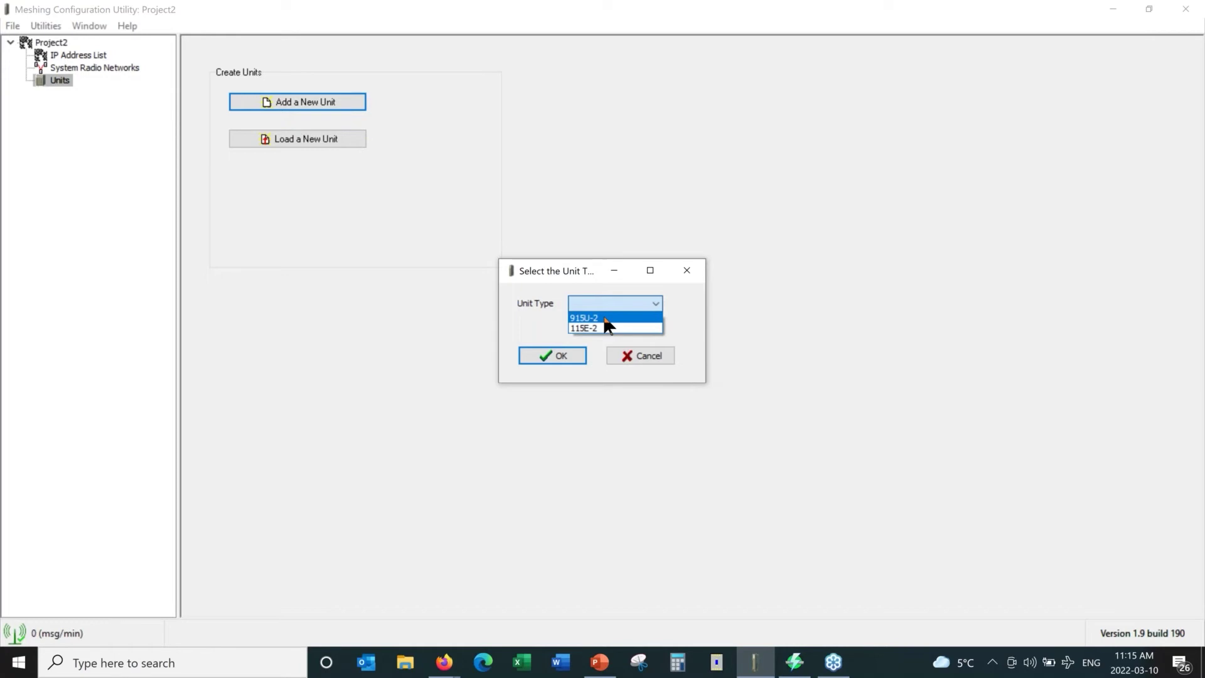
{"action": "left_click", "coordinate": [606, 319]}
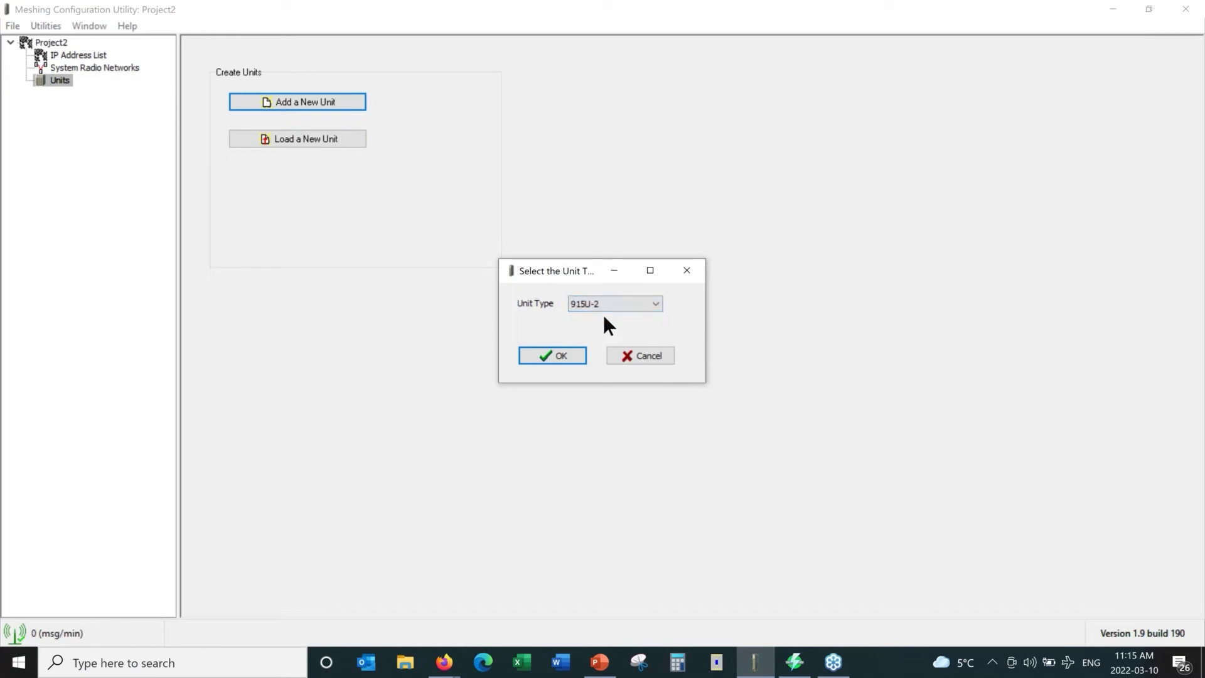
{"action": "left_click", "coordinate": [555, 359]}
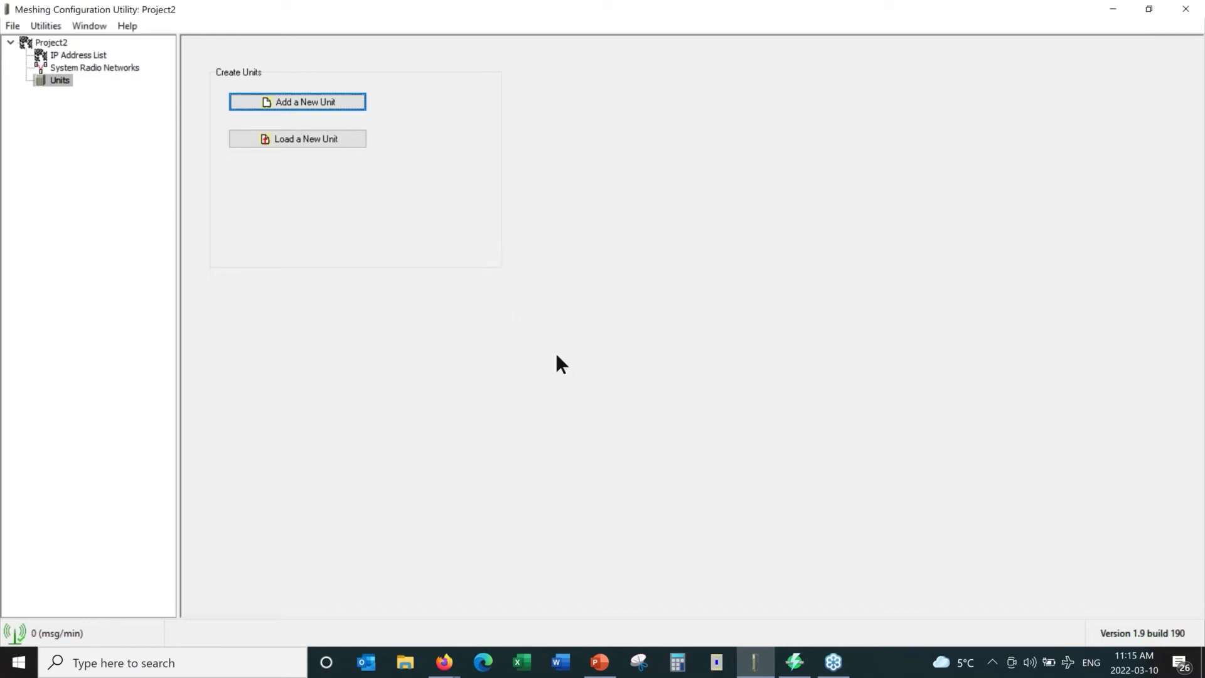
{"action": "left_click", "coordinate": [307, 104]}
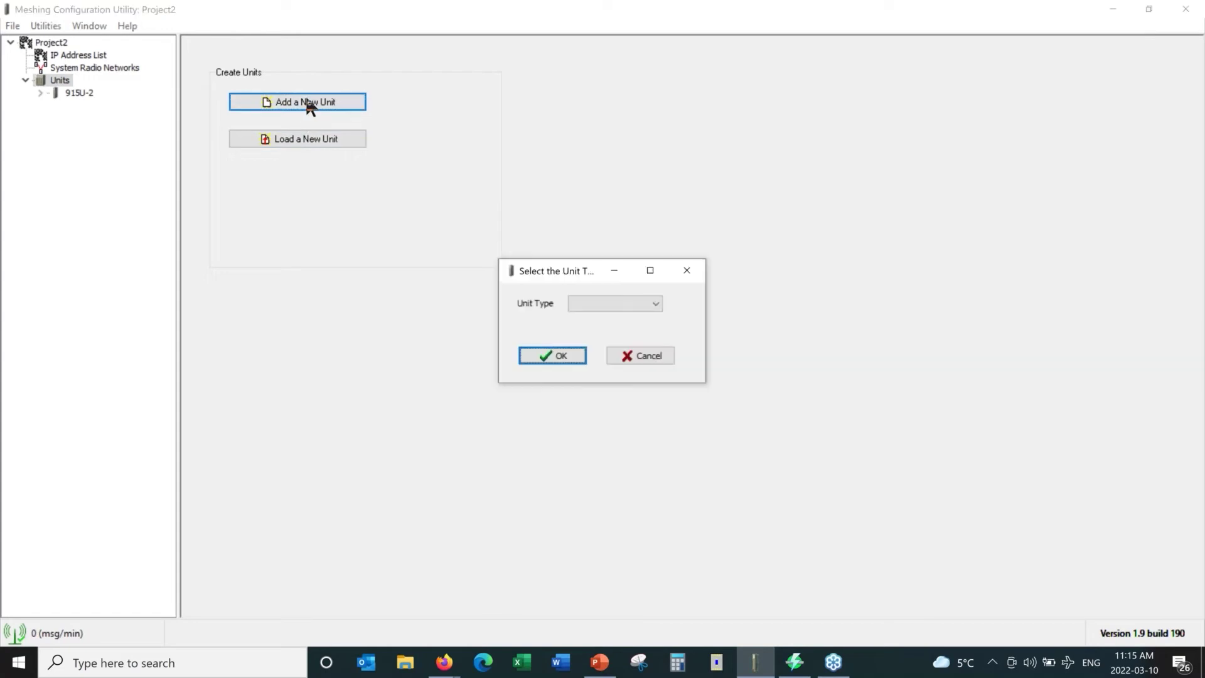
{"action": "left_click", "coordinate": [594, 299]}
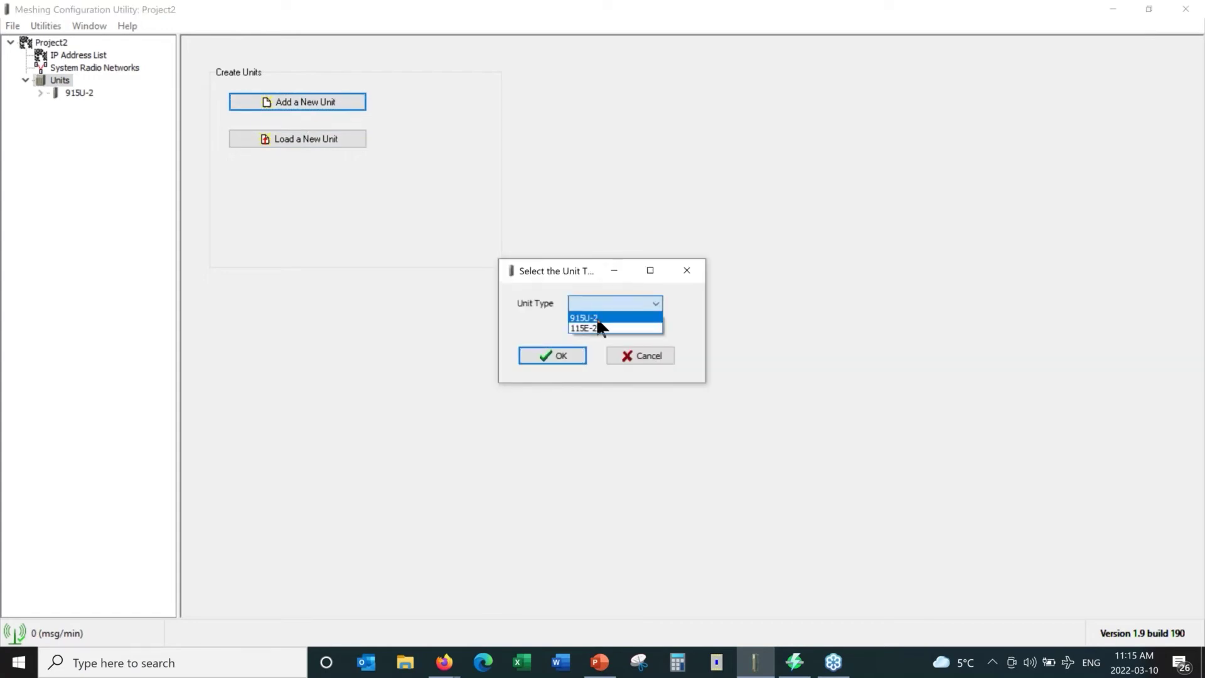
{"action": "left_click", "coordinate": [599, 326]}
{"action": "left_click", "coordinate": [552, 356]}
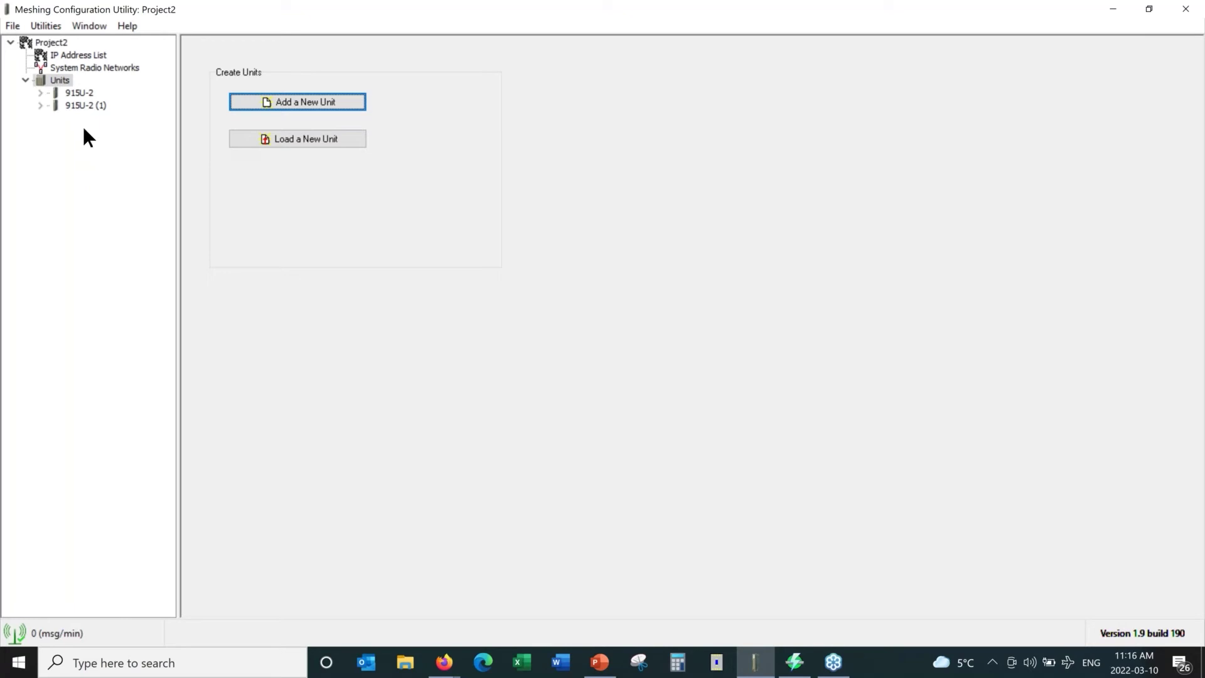
{"action": "left_click", "coordinate": [79, 95]}
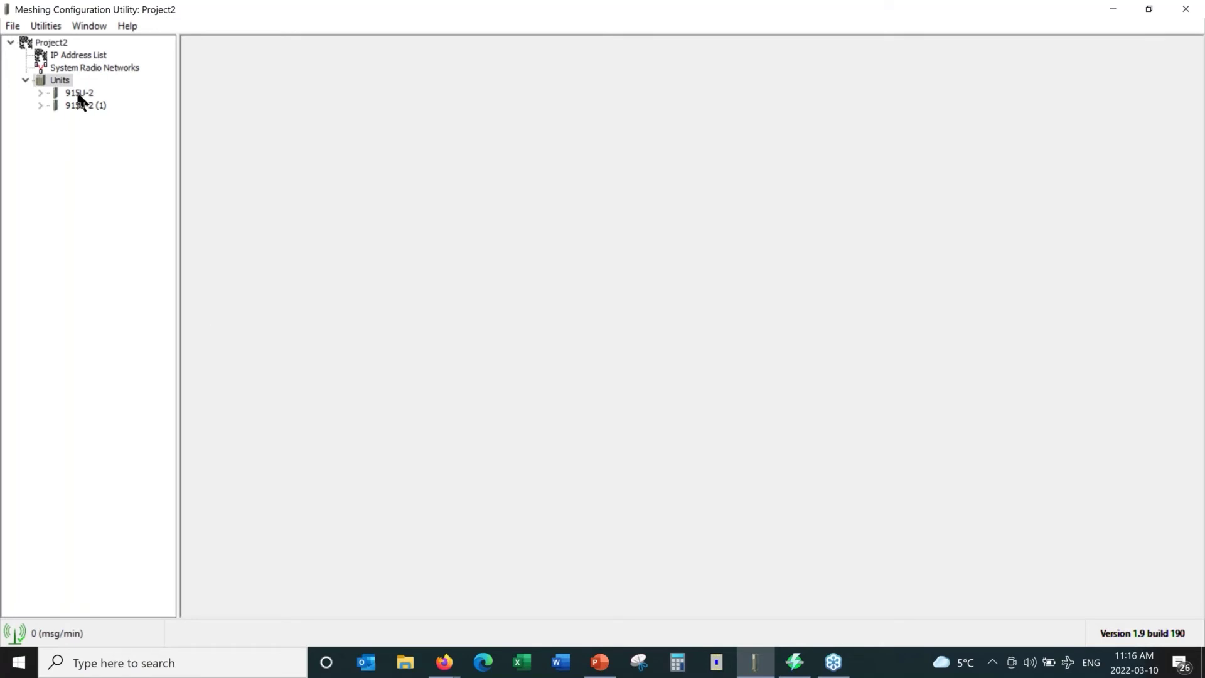
Rename the first unit's Device Name to '915U-2 Base'
{"action": "left_click", "coordinate": [40, 92]}
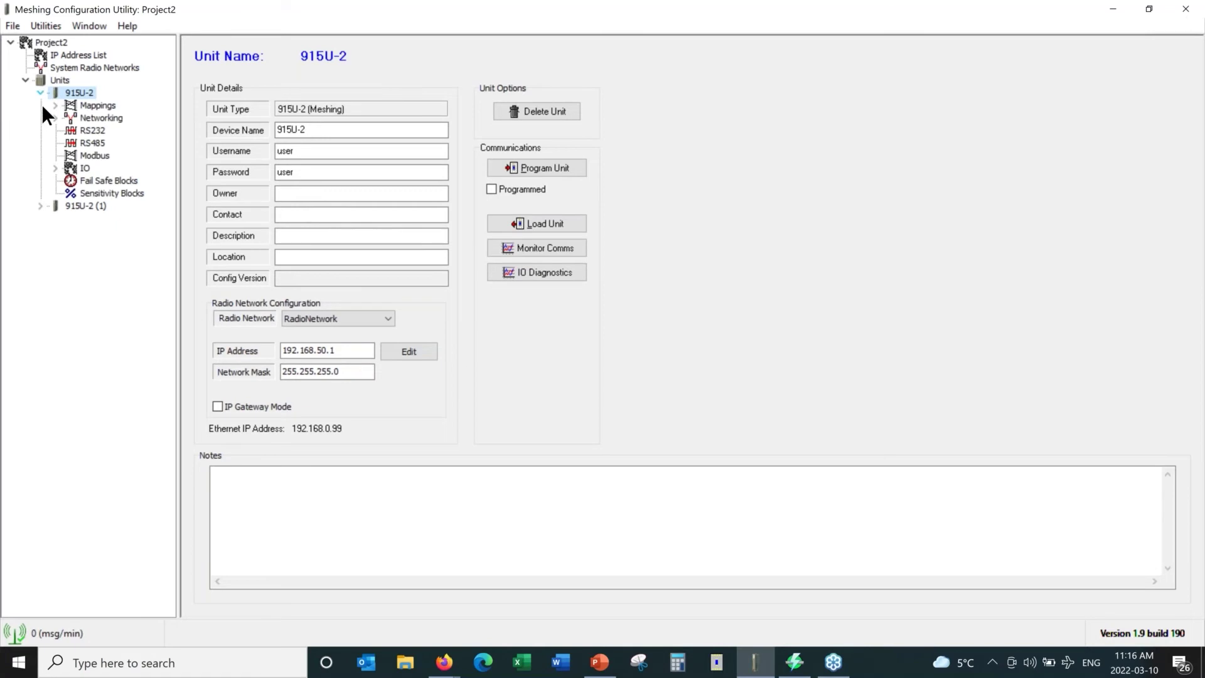
{"action": "left_click", "coordinate": [40, 205]}
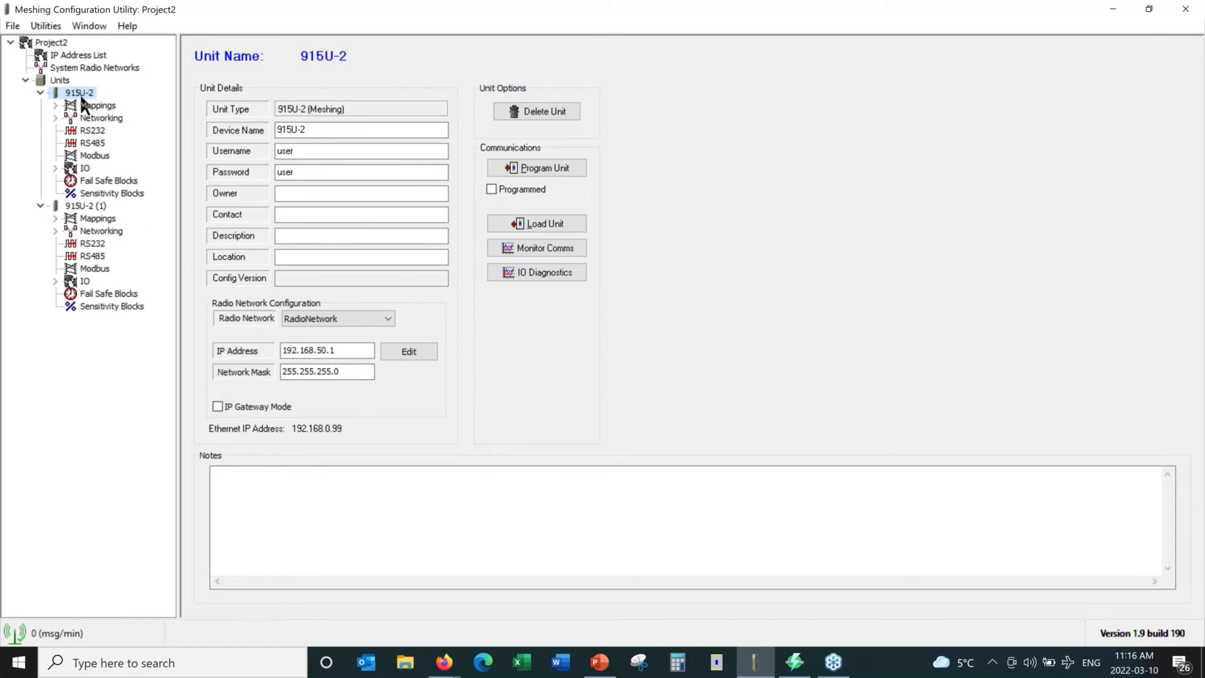
{"action": "left_click", "coordinate": [314, 128]}
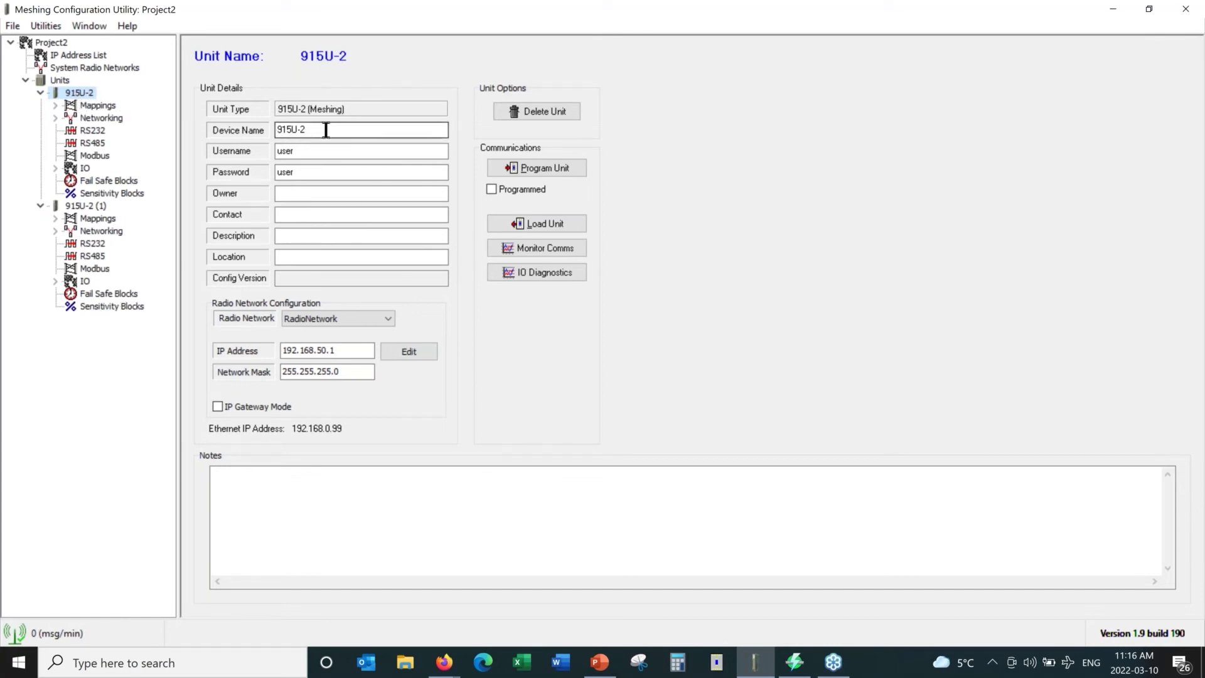
{"action": "left_click", "coordinate": [314, 129]}
{"action": "type", "text": "Base"}
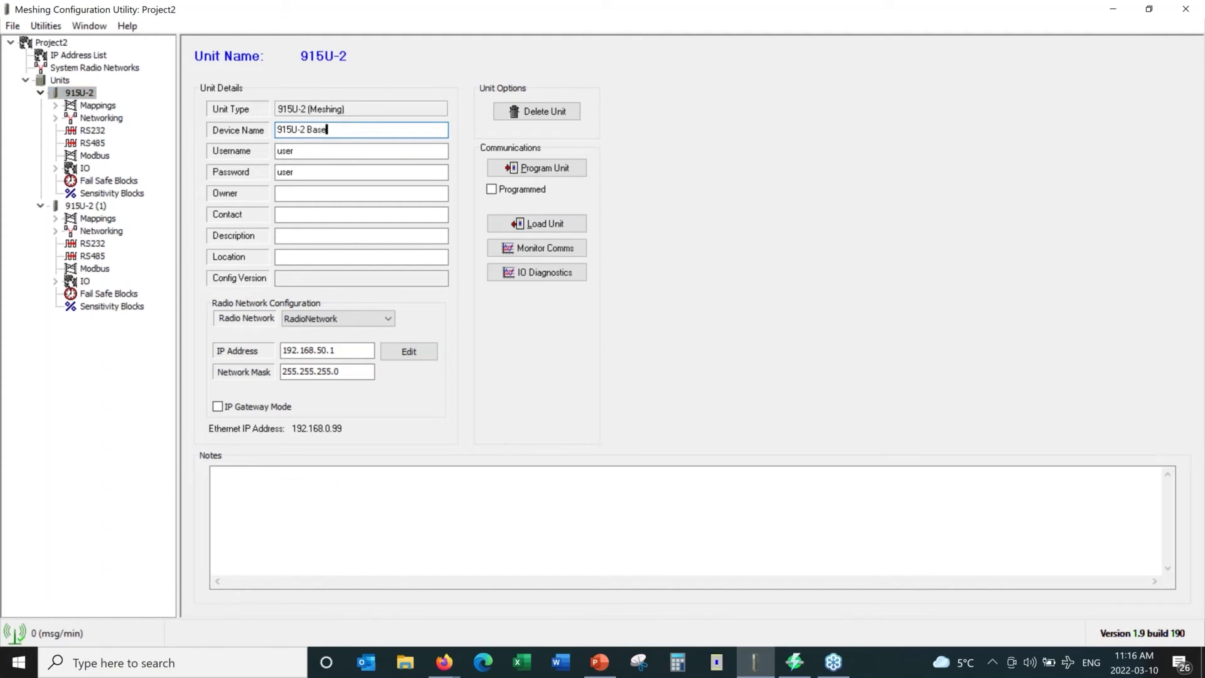
{"action": "left_click", "coordinate": [83, 207]}
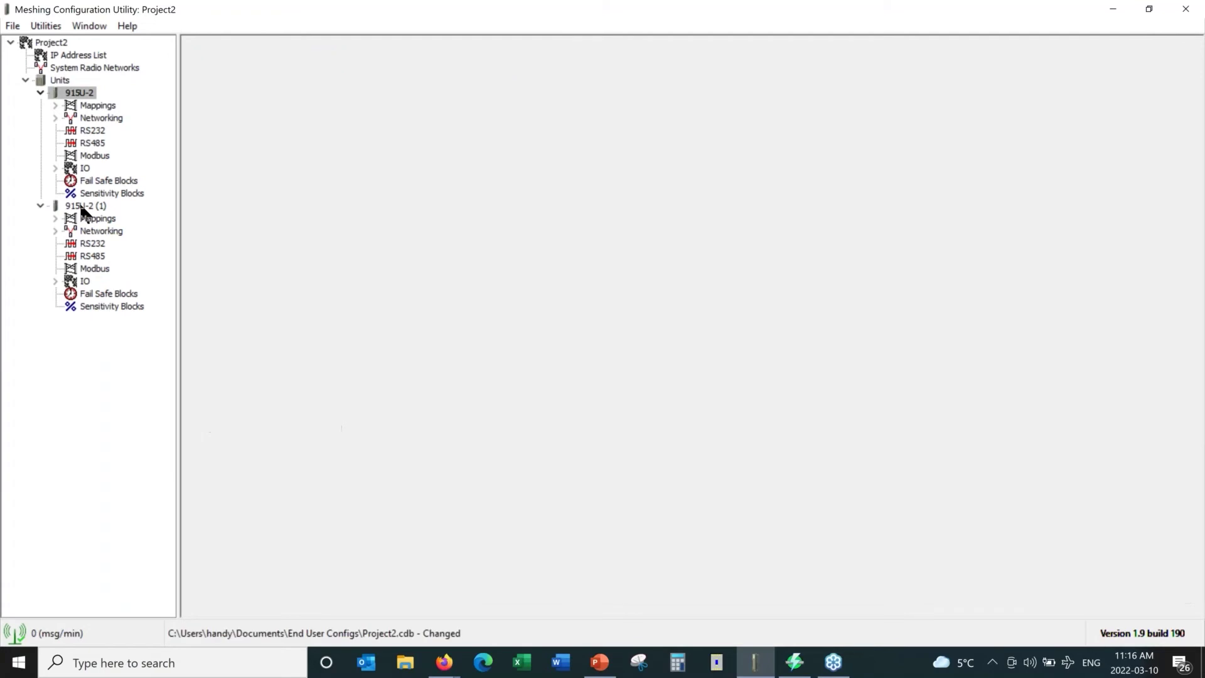
Rename the second unit's Device Name to '915U-2 Remote' and return to the Base unit
{"action": "left_click", "coordinate": [326, 135]}
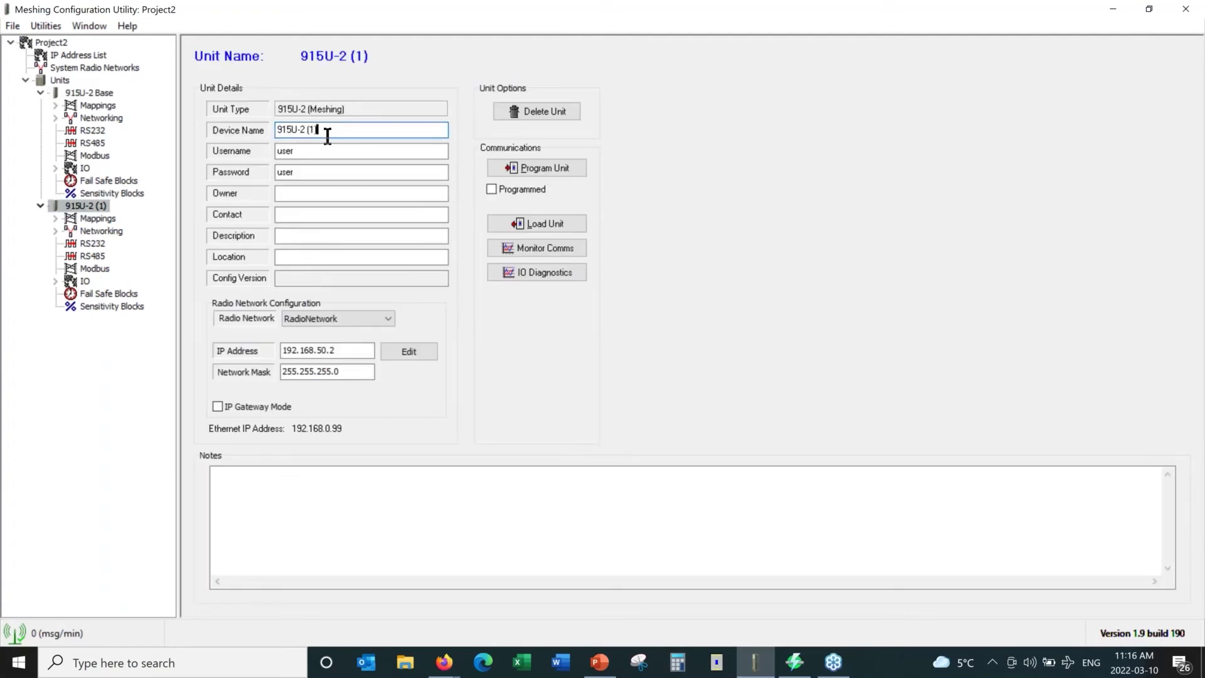
{"action": "key", "text": "BackSpace"}
{"action": "key", "text": "BackSpace"}
{"action": "key", "text": "BackSpace"}
{"action": "type", "text": "Remote"}
{"action": "key", "text": "Return"}
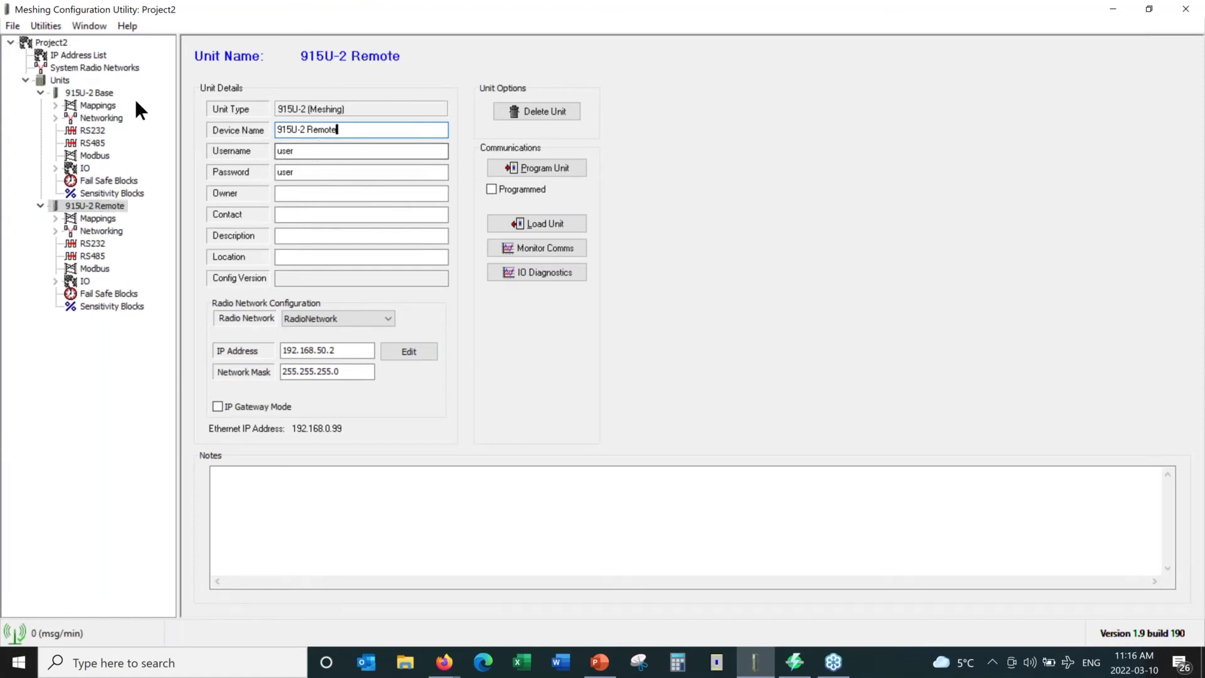
{"action": "left_click", "coordinate": [101, 100]}
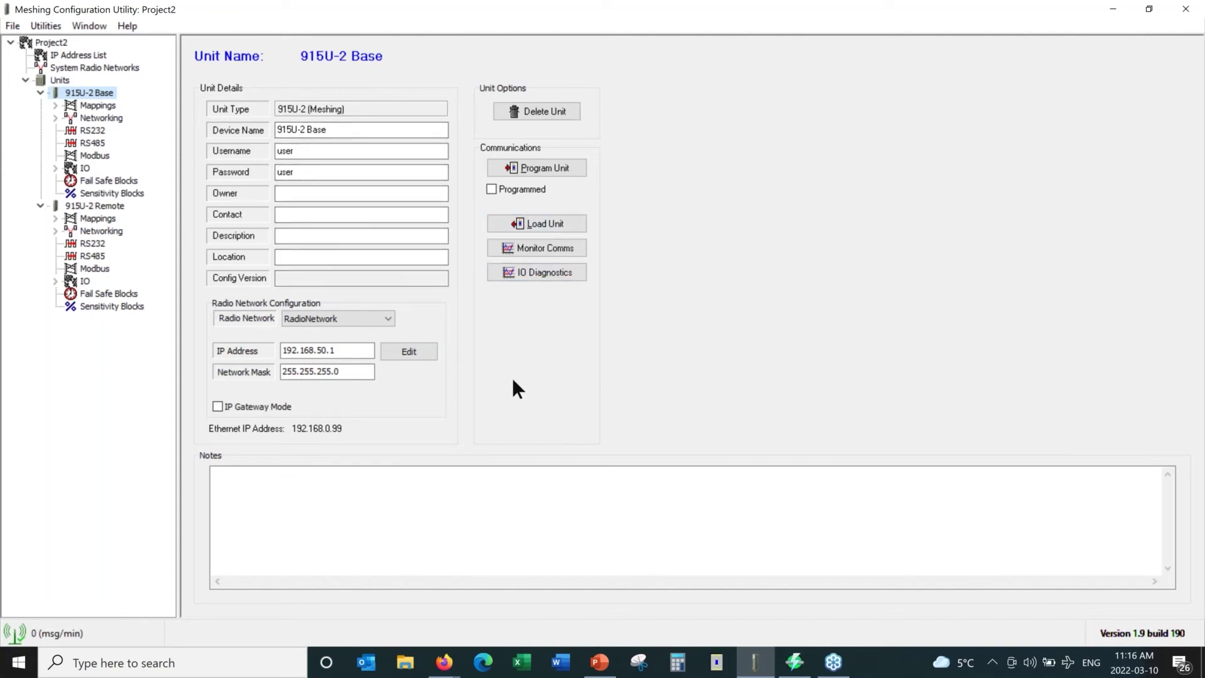
In 915U-2 Base's Mappings, add a Gather/Scatter mapping to 915U-2 Remote - Radio with IO Count 2
{"action": "left_click", "coordinate": [94, 106]}
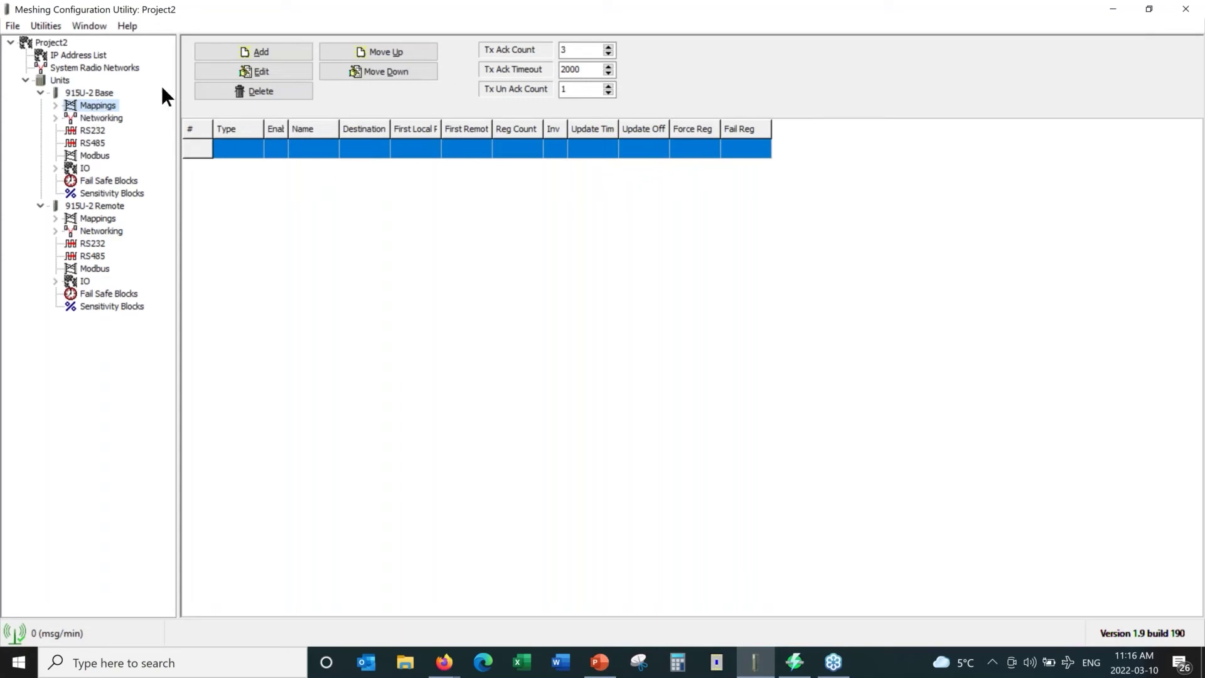
{"action": "left_click", "coordinate": [234, 51]}
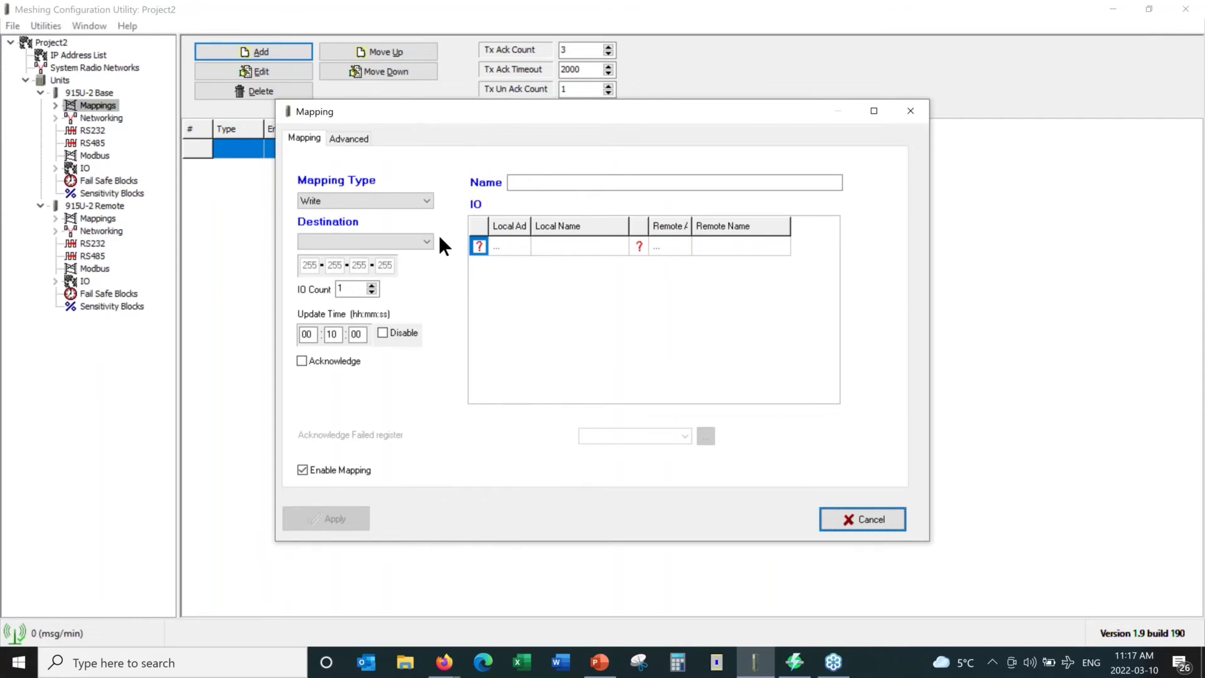
{"action": "left_click", "coordinate": [428, 202]}
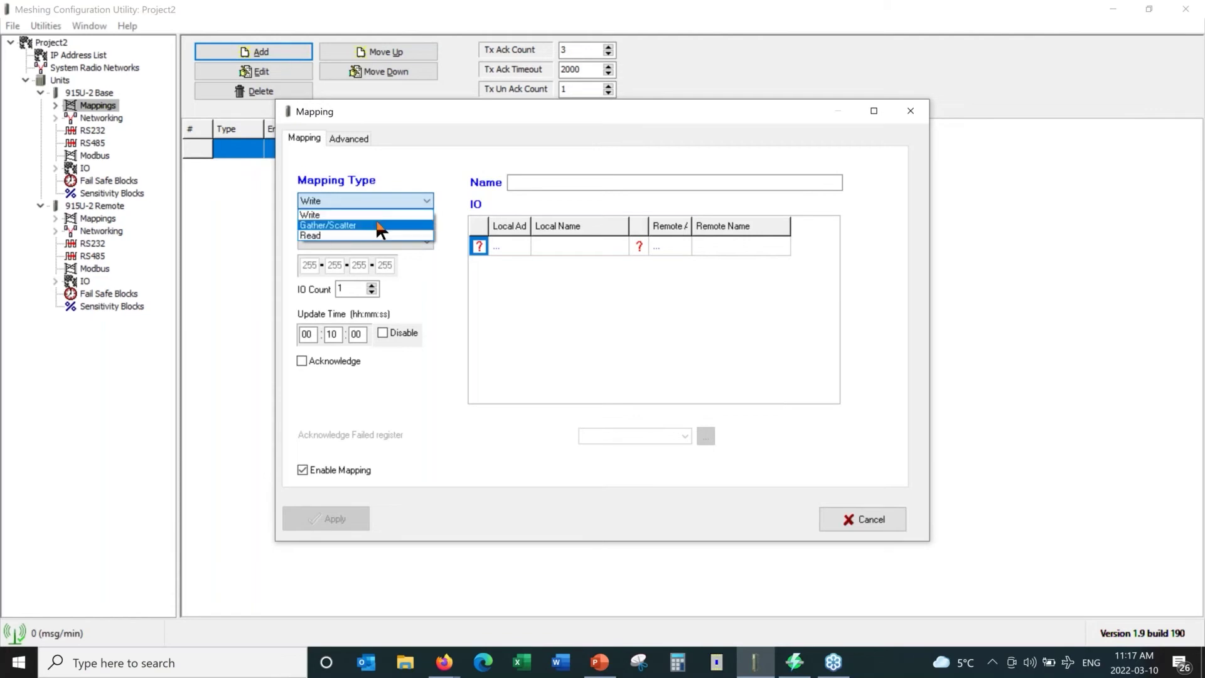
{"action": "left_click", "coordinate": [377, 225]}
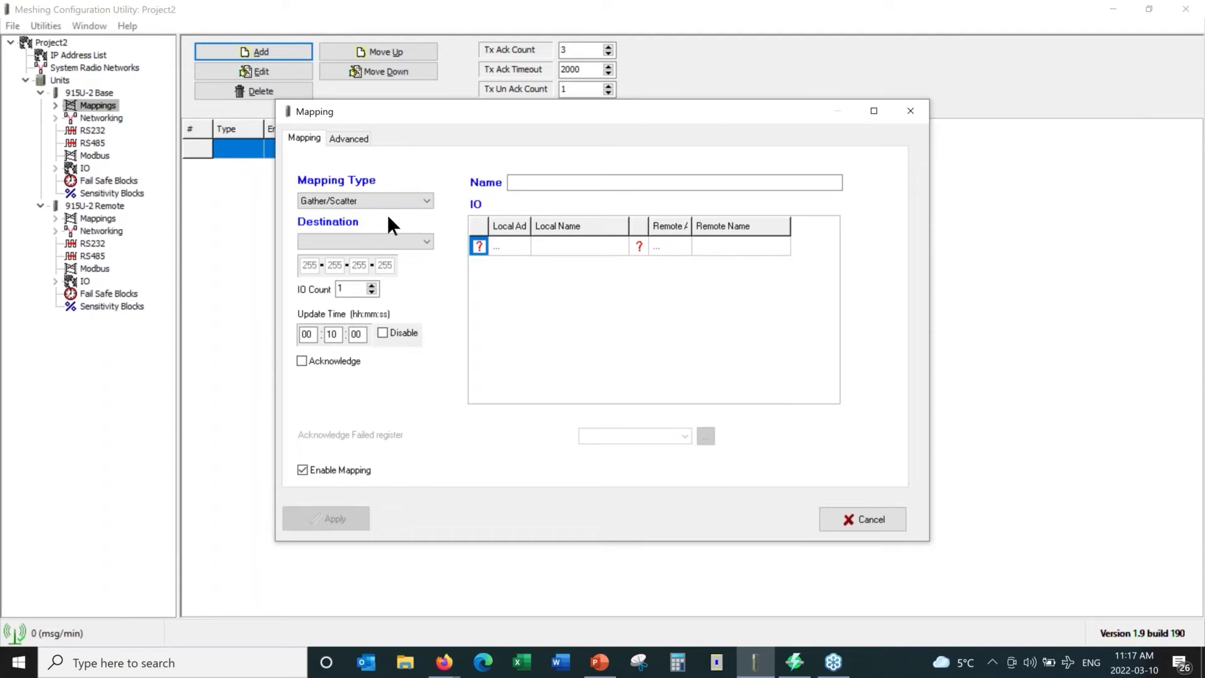
{"action": "left_click", "coordinate": [425, 241]}
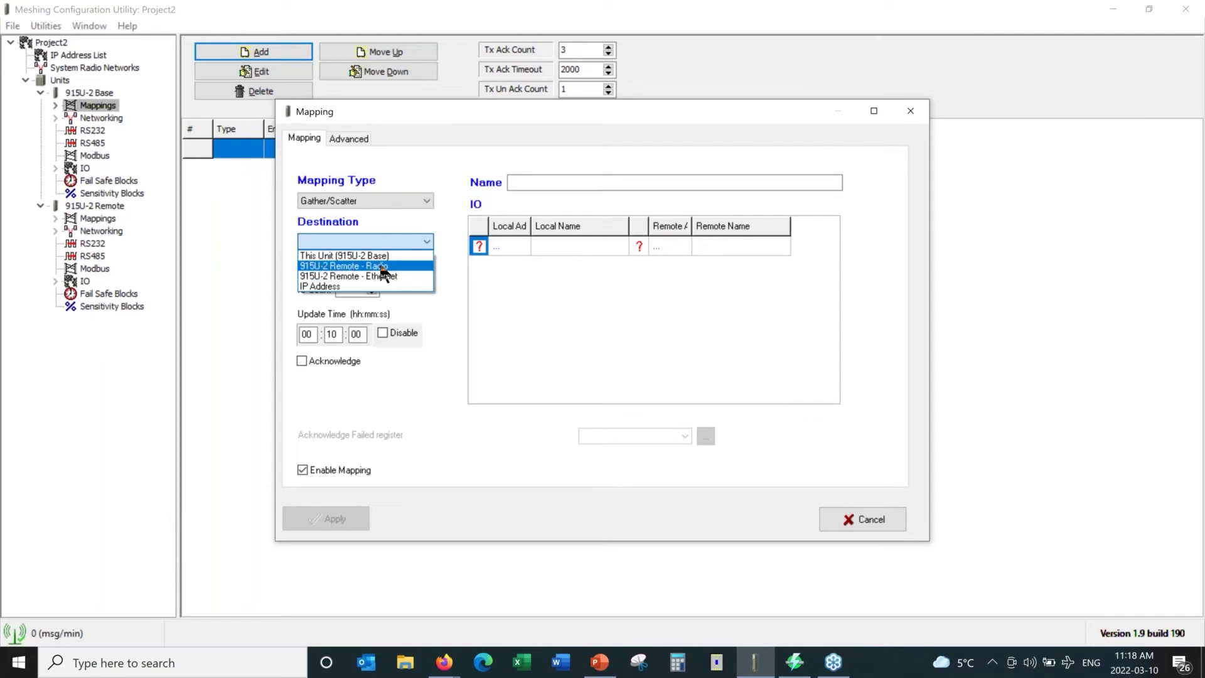
{"action": "left_click", "coordinate": [383, 266]}
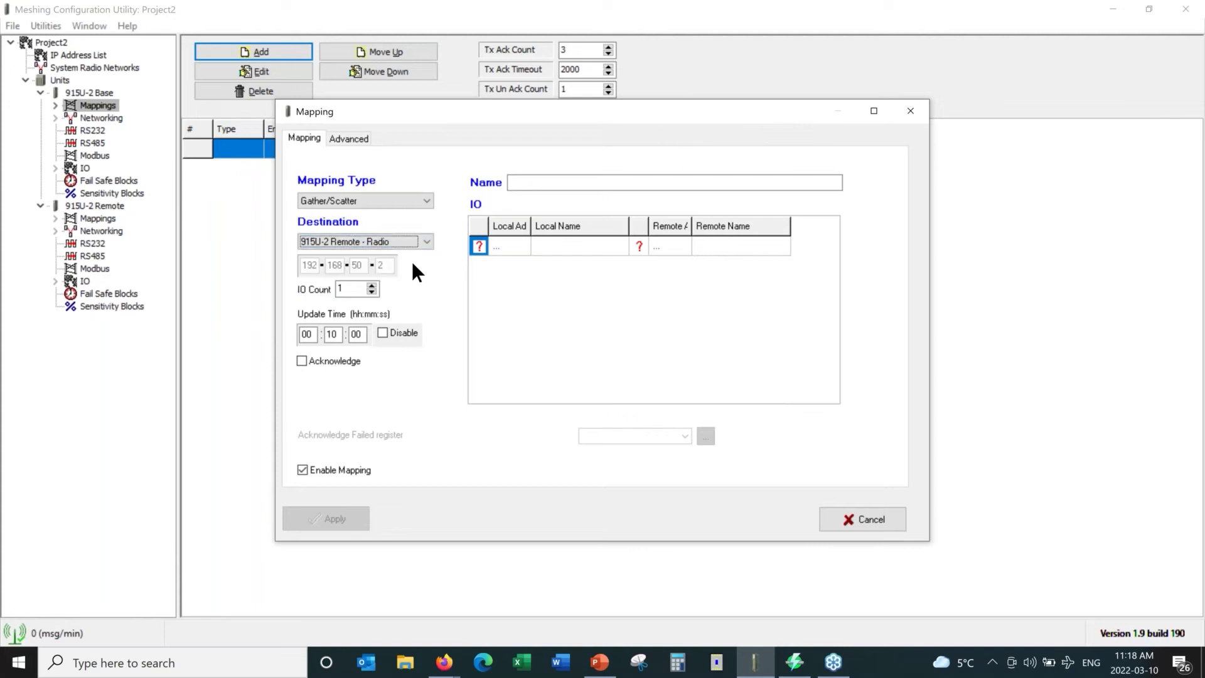
{"action": "left_click", "coordinate": [373, 286]}
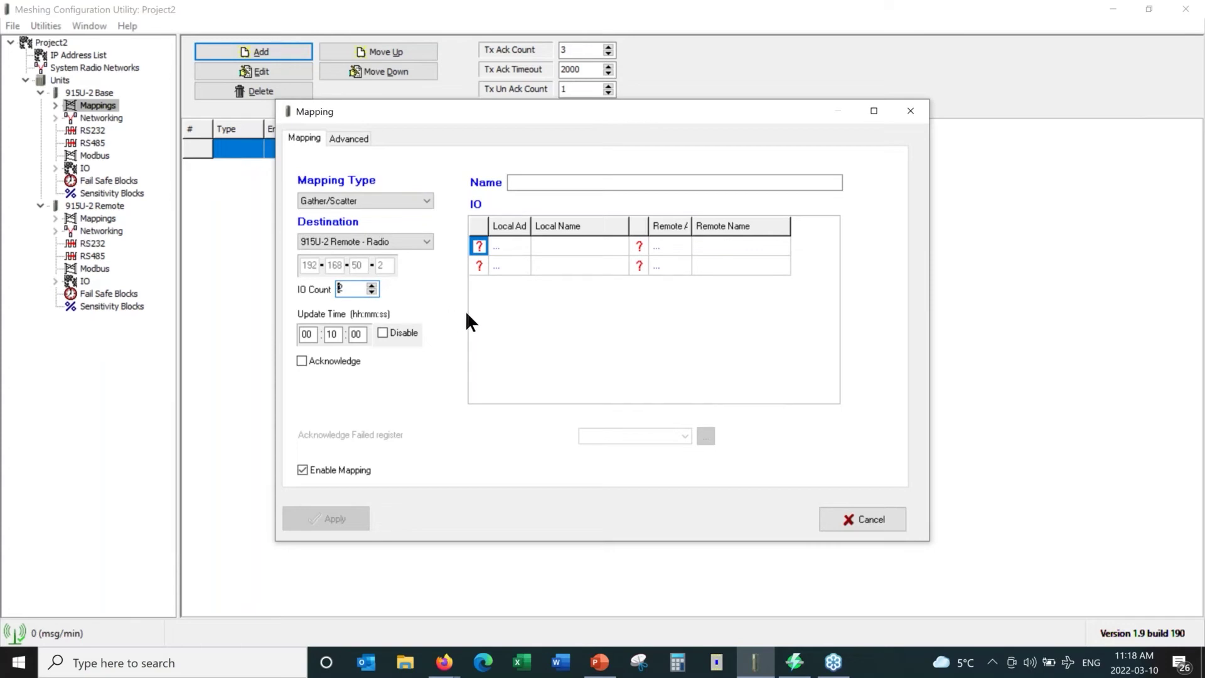
{"action": "left_click_drag", "start_coordinate": [532, 227], "coordinate": [557, 229]}
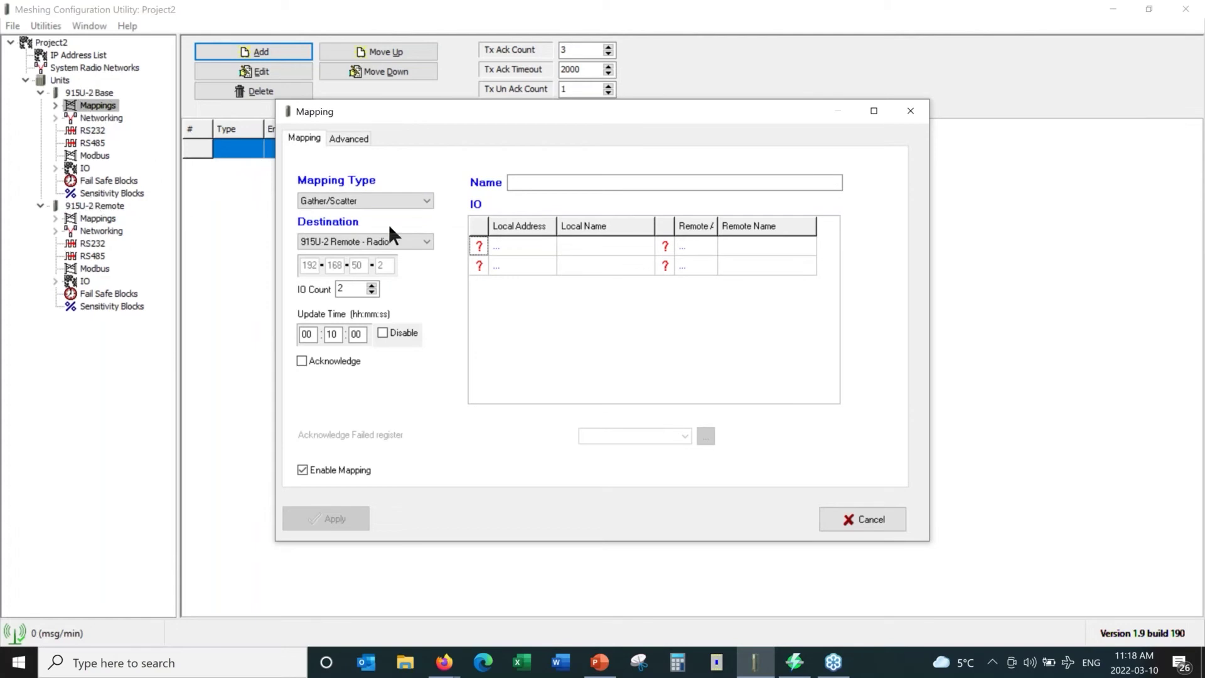
Set the first IO row's Local Address to DI1 (10001) and Remote Address to DO1 (1)
{"action": "left_click", "coordinate": [513, 245]}
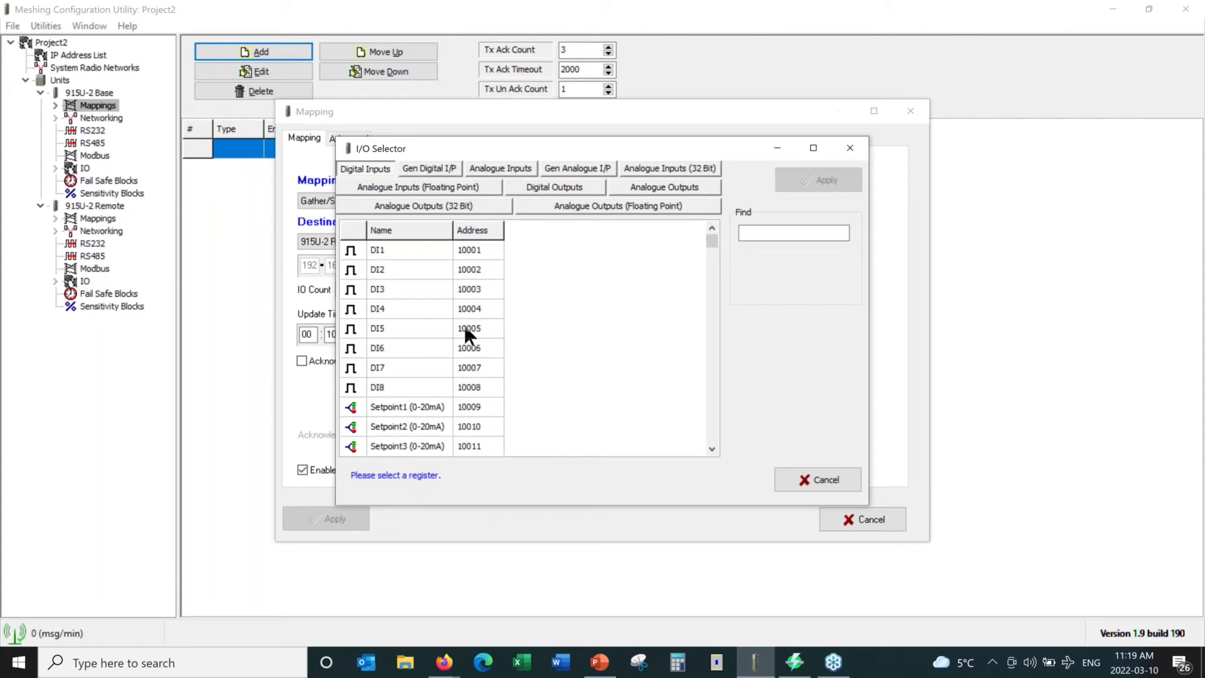
{"action": "left_click", "coordinate": [419, 326]}
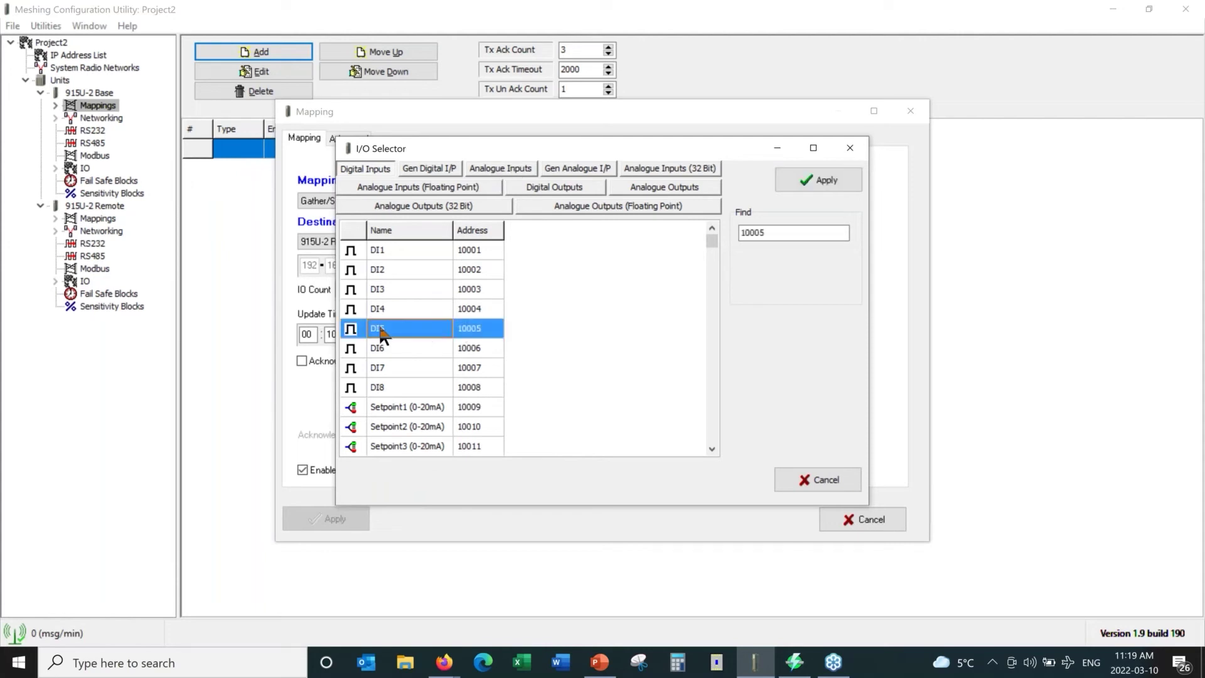
{"action": "key", "text": "Down"}
{"action": "key", "text": "Down"}
{"action": "key", "text": "Down"}
{"action": "key", "text": "Down"}
{"action": "key", "text": "Down"}
{"action": "key", "text": "Down"}
{"action": "key", "text": "Down"}
{"action": "key", "text": "Down"}
{"action": "key", "text": "Down"}
{"action": "key", "text": "Down"}
{"action": "key", "text": "Down"}
{"action": "key", "text": "Down"}
{"action": "key", "text": "Down"}
{"action": "key", "text": "Down"}
{"action": "key", "text": "Down"}
{"action": "key", "text": "Down"}
{"action": "key", "text": "Down"}
{"action": "key", "text": "Down"}
{"action": "key", "text": "Down"}
{"action": "key", "text": "Down"}
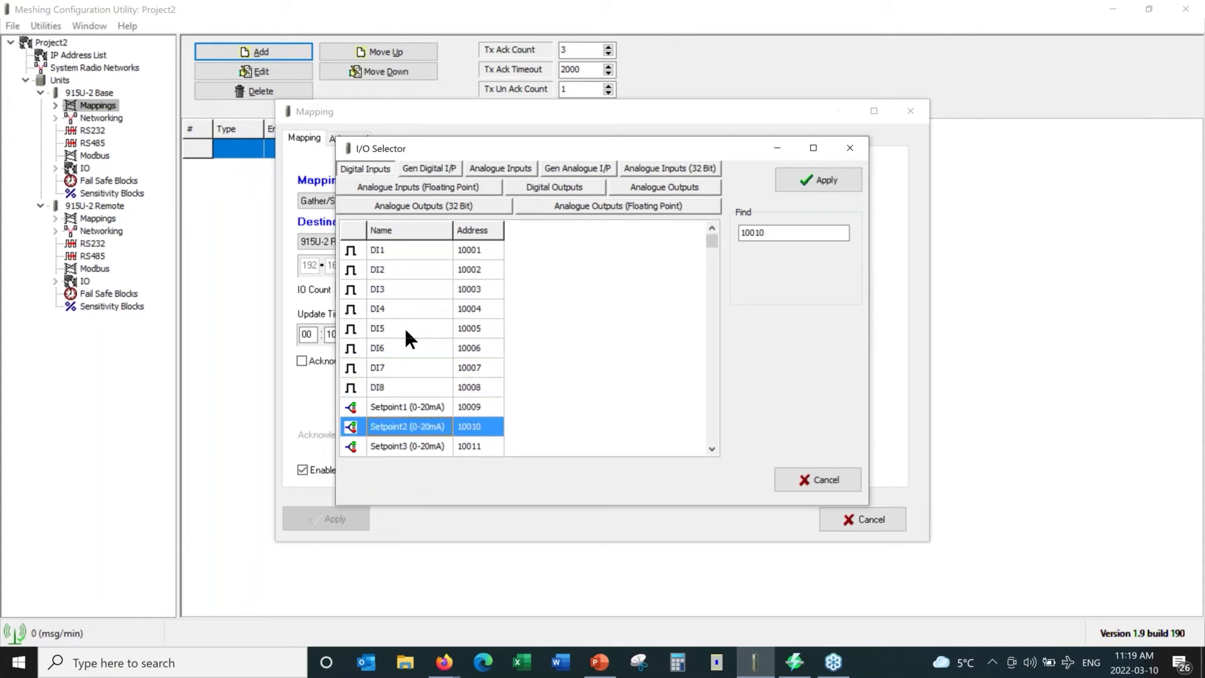
{"action": "key", "text": "Down"}
{"action": "key", "text": "Down"}
{"action": "key", "text": "Down"}
{"action": "key", "text": "Down"}
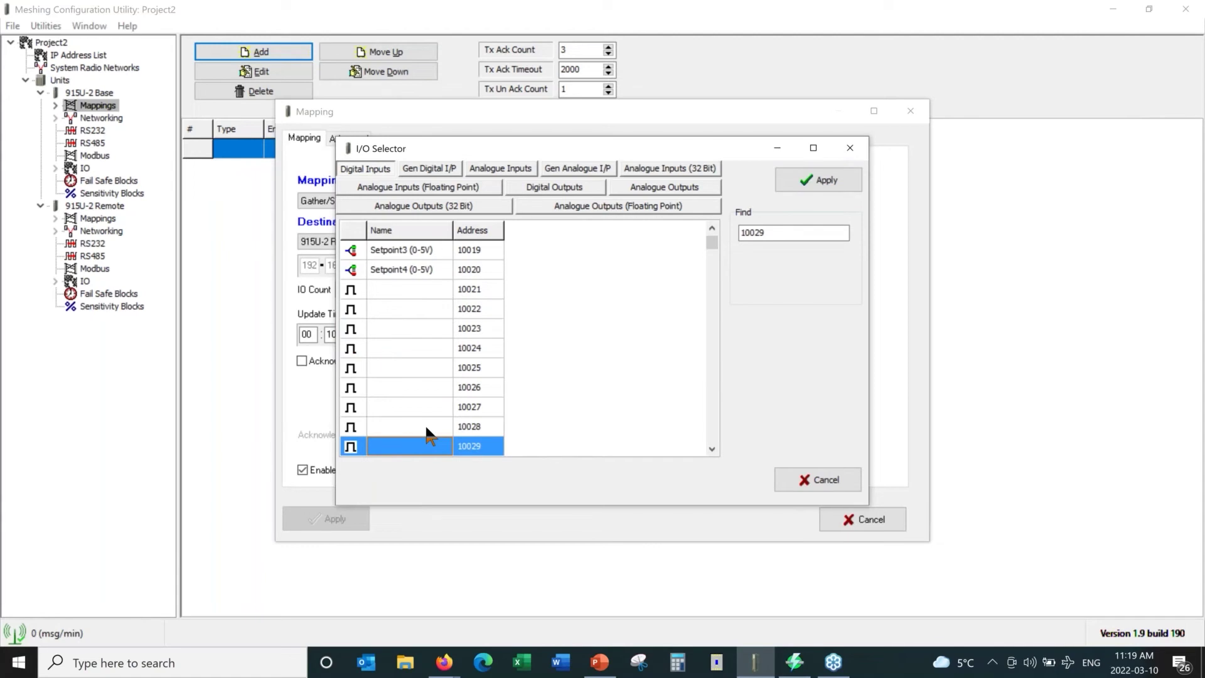
{"action": "key", "text": "Down"}
{"action": "key", "text": "Down"}
{"action": "key", "text": "Down"}
{"action": "key", "text": "Down"}
{"action": "key", "text": "Down"}
{"action": "key", "text": "Down"}
{"action": "key", "text": "Down"}
{"action": "key", "text": "Down"}
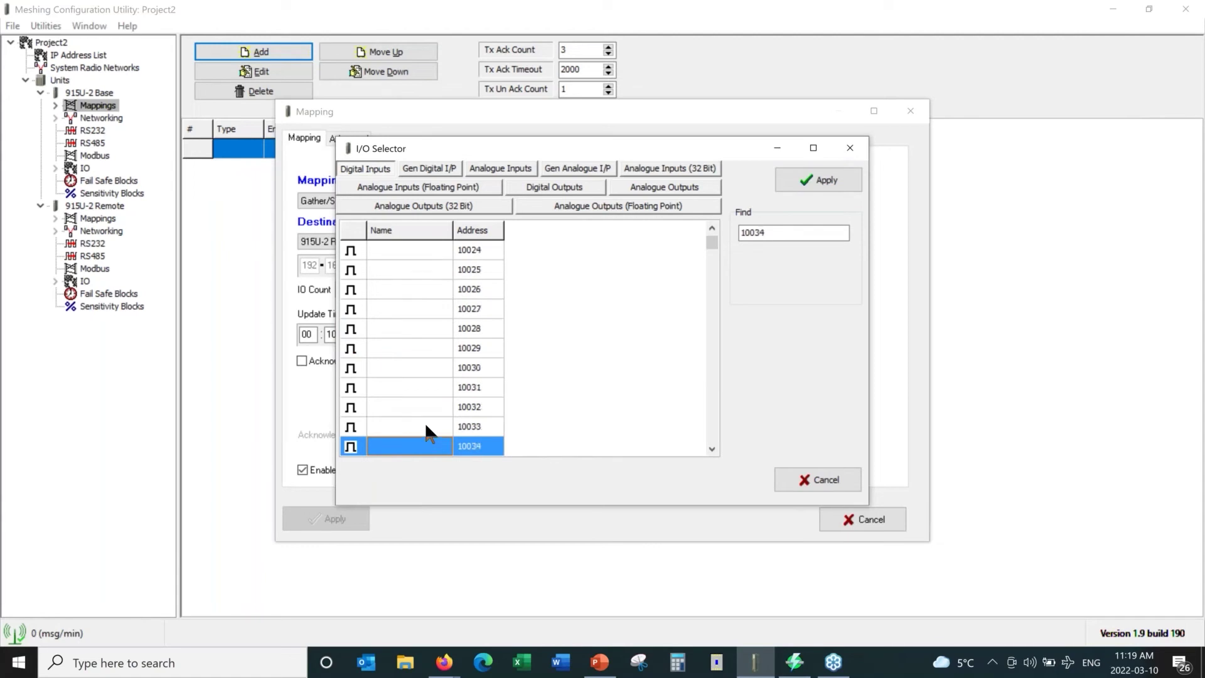
{"action": "key", "text": "Up"}
{"action": "key", "text": "Up"}
{"action": "key", "text": "Up"}
{"action": "key", "text": "Up"}
{"action": "key", "text": "Up"}
{"action": "key", "text": "Up"}
{"action": "key", "text": "Up"}
{"action": "key", "text": "Up"}
{"action": "key", "text": "Up"}
{"action": "key", "text": "Up"}
{"action": "key", "text": "Up"}
{"action": "key", "text": "Up"}
{"action": "key", "text": "Up"}
{"action": "key", "text": "Up"}
{"action": "key", "text": "Up"}
{"action": "key", "text": "Up"}
{"action": "key", "text": "Up"}
{"action": "key", "text": "Up"}
{"action": "key", "text": "Up"}
{"action": "key", "text": "Up"}
{"action": "key", "text": "Up"}
{"action": "key", "text": "Up"}
{"action": "key", "text": "Up"}
{"action": "key", "text": "Up"}
{"action": "key", "text": "Up"}
{"action": "key", "text": "Up"}
{"action": "key", "text": "Up"}
{"action": "key", "text": "Up"}
{"action": "key", "text": "Up"}
{"action": "key", "text": "Up"}
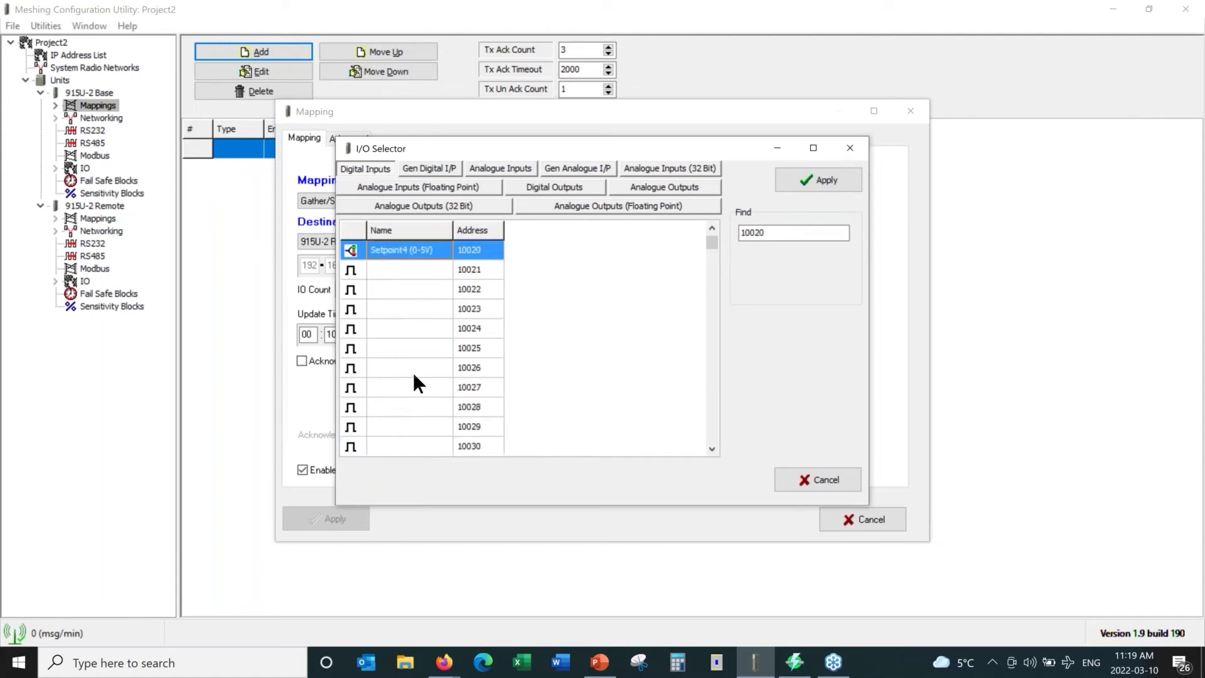
{"action": "key", "text": "Up"}
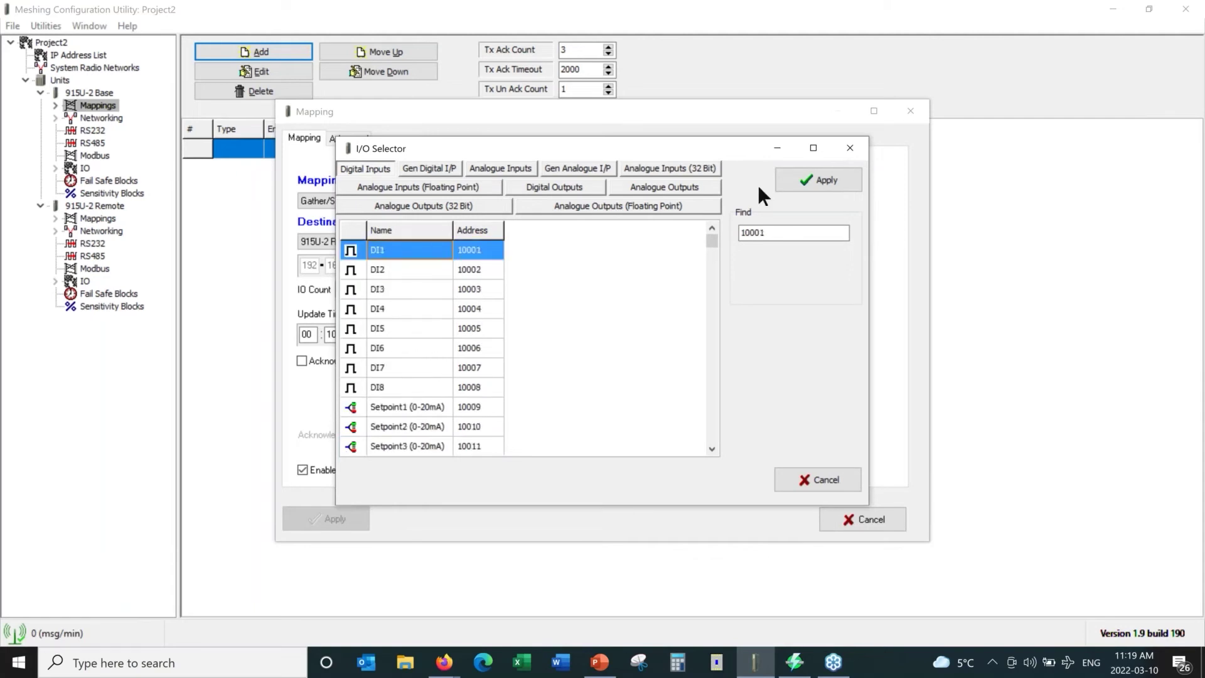
{"action": "left_click", "coordinate": [813, 182]}
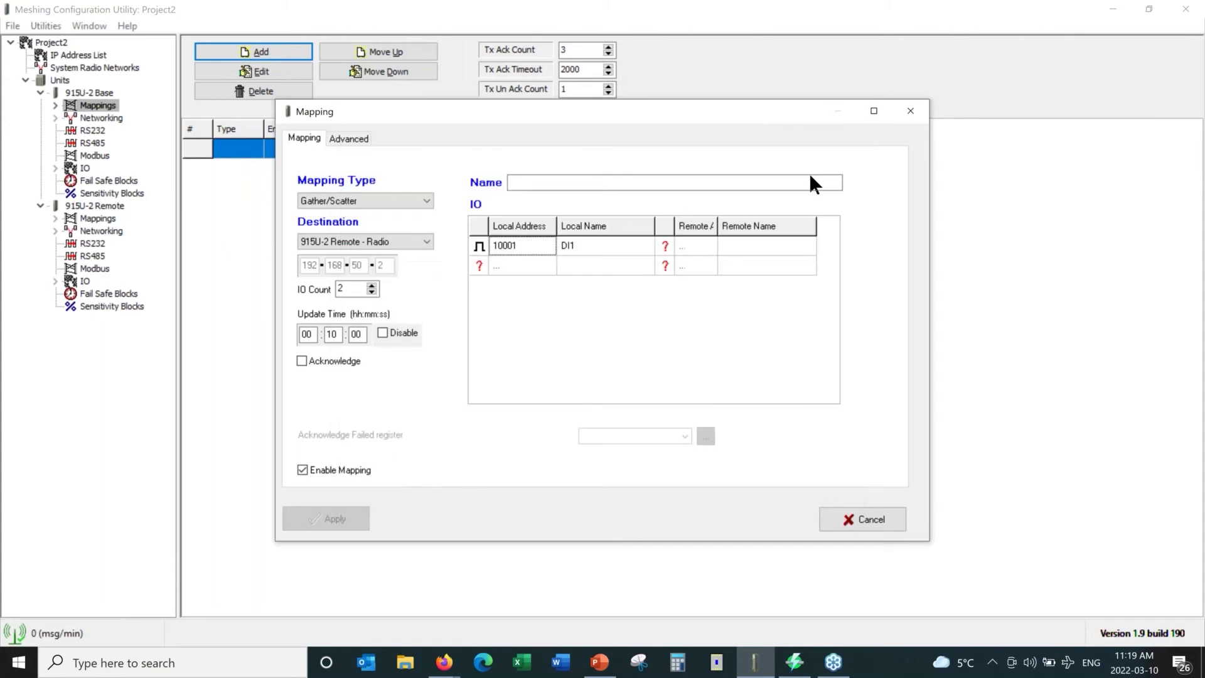
{"action": "left_click_drag", "start_coordinate": [716, 221], "coordinate": [744, 220]}
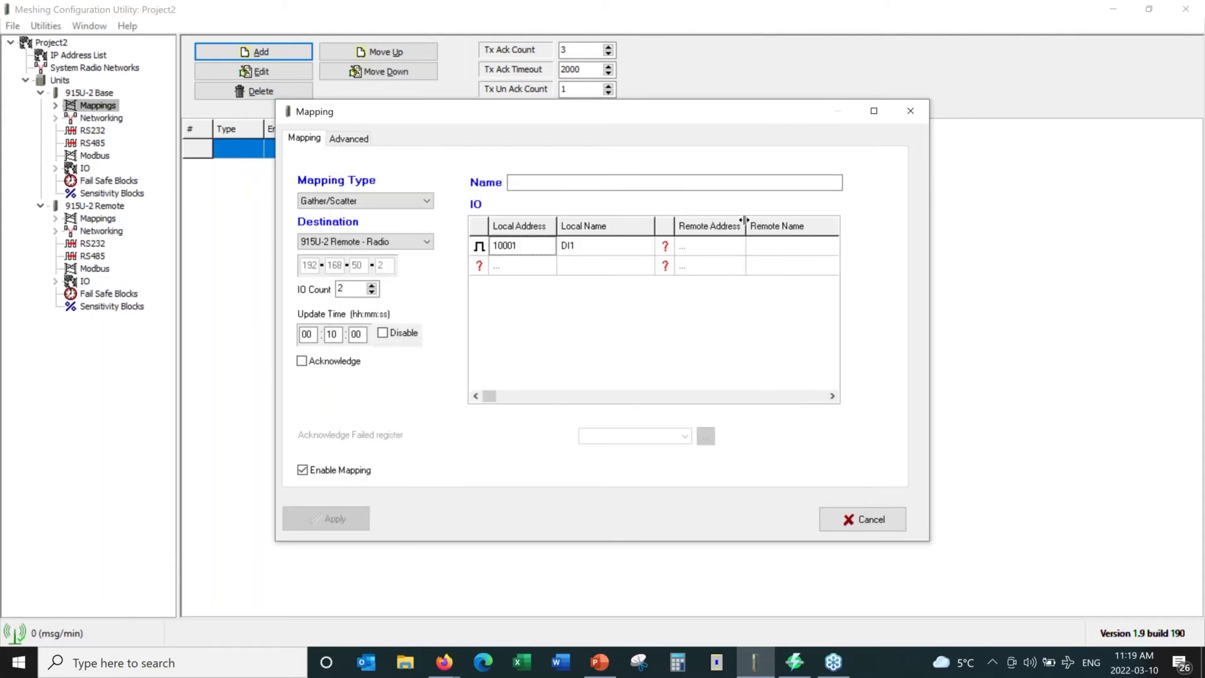
{"action": "left_click", "coordinate": [702, 241]}
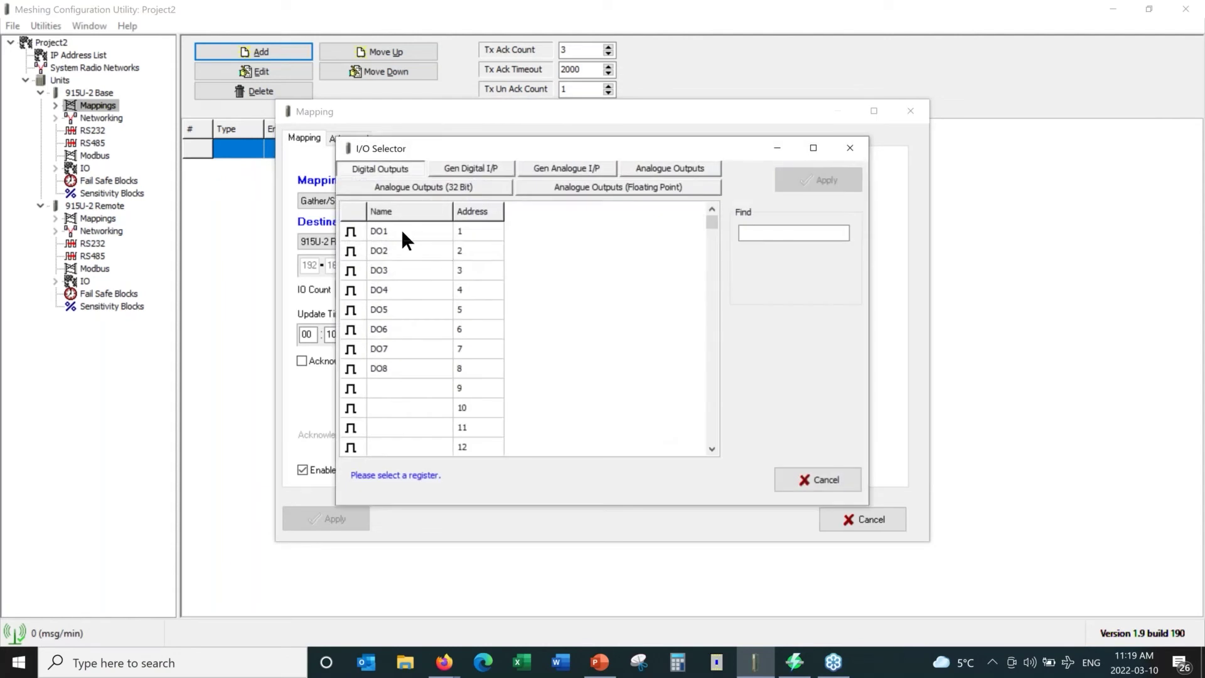
{"action": "left_click", "coordinate": [401, 229]}
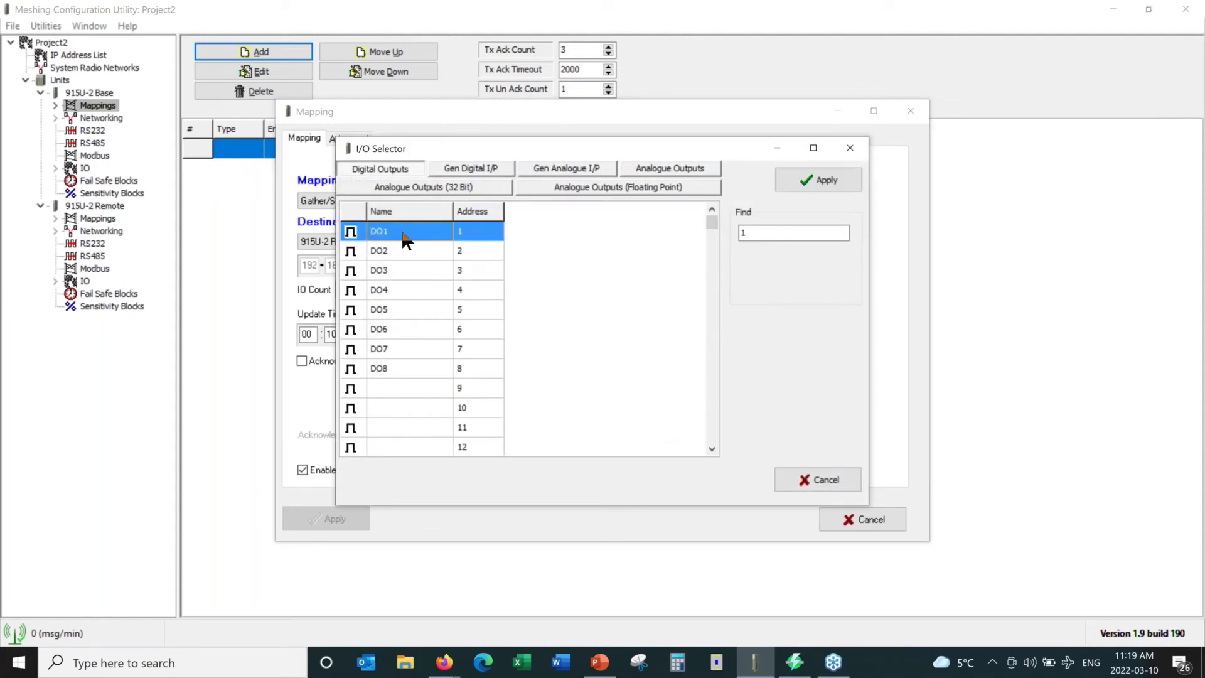
{"action": "left_click", "coordinate": [807, 178]}
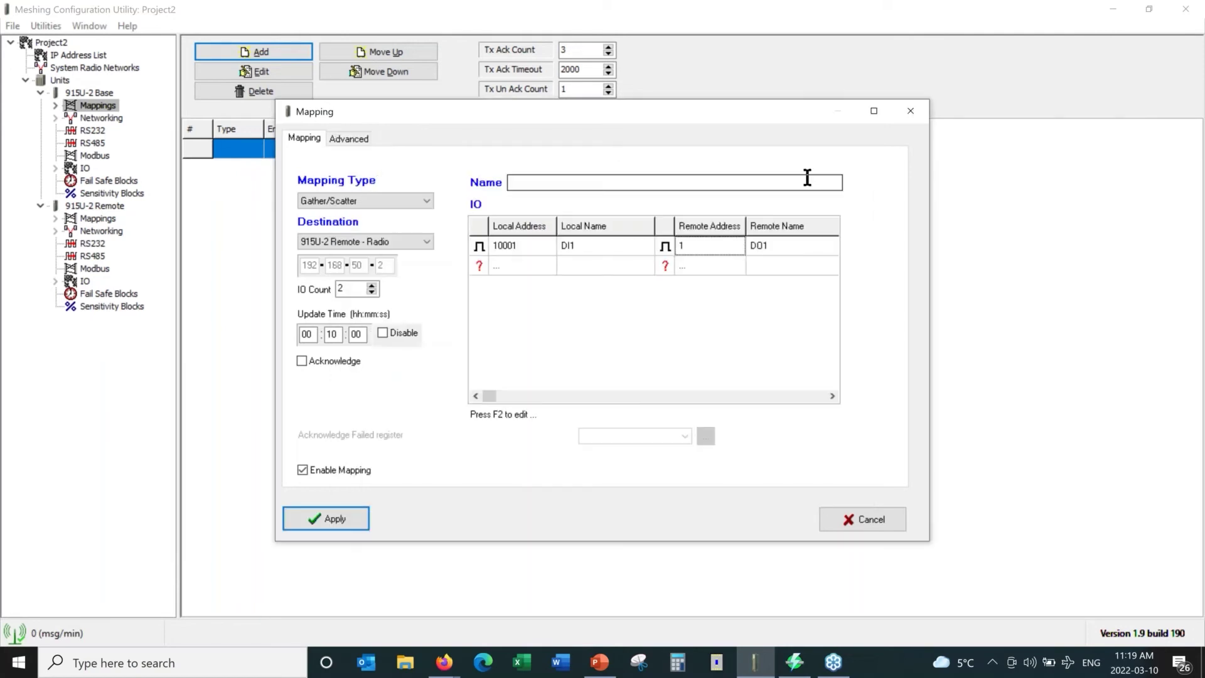
Set row 2's Local Address to AI1 0-20mA (30001) and Remote Address to AO1 (40001)
{"action": "left_click", "coordinate": [511, 264]}
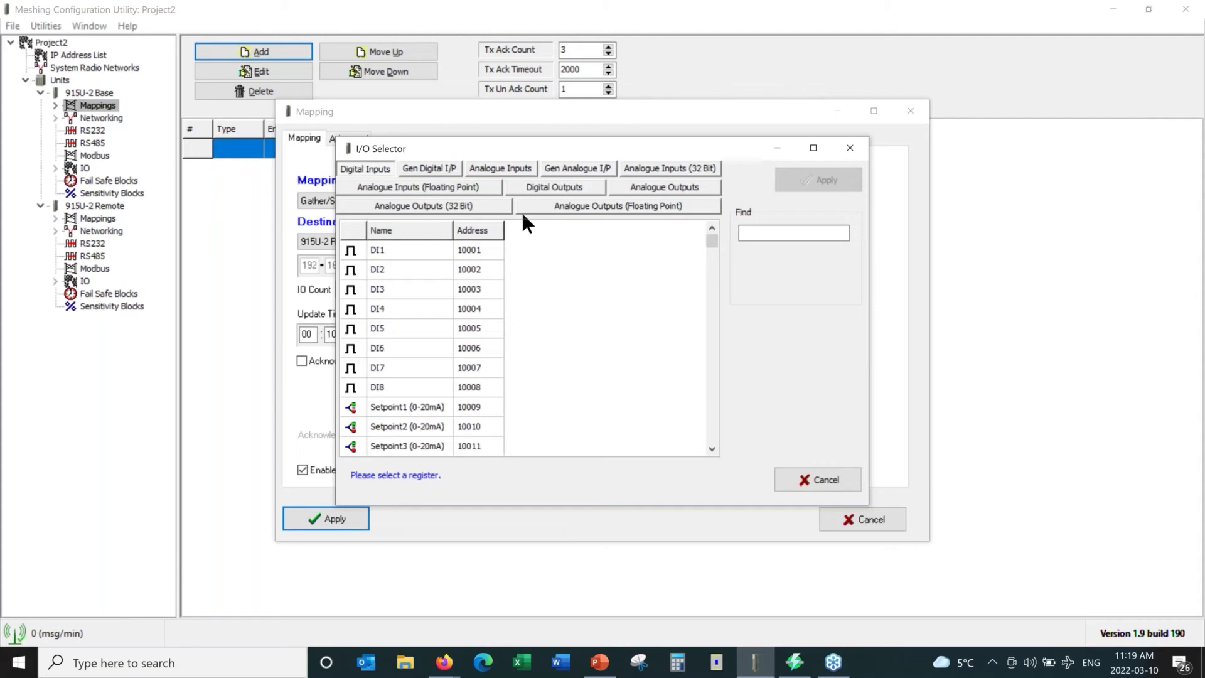
{"action": "left_click", "coordinate": [502, 171]}
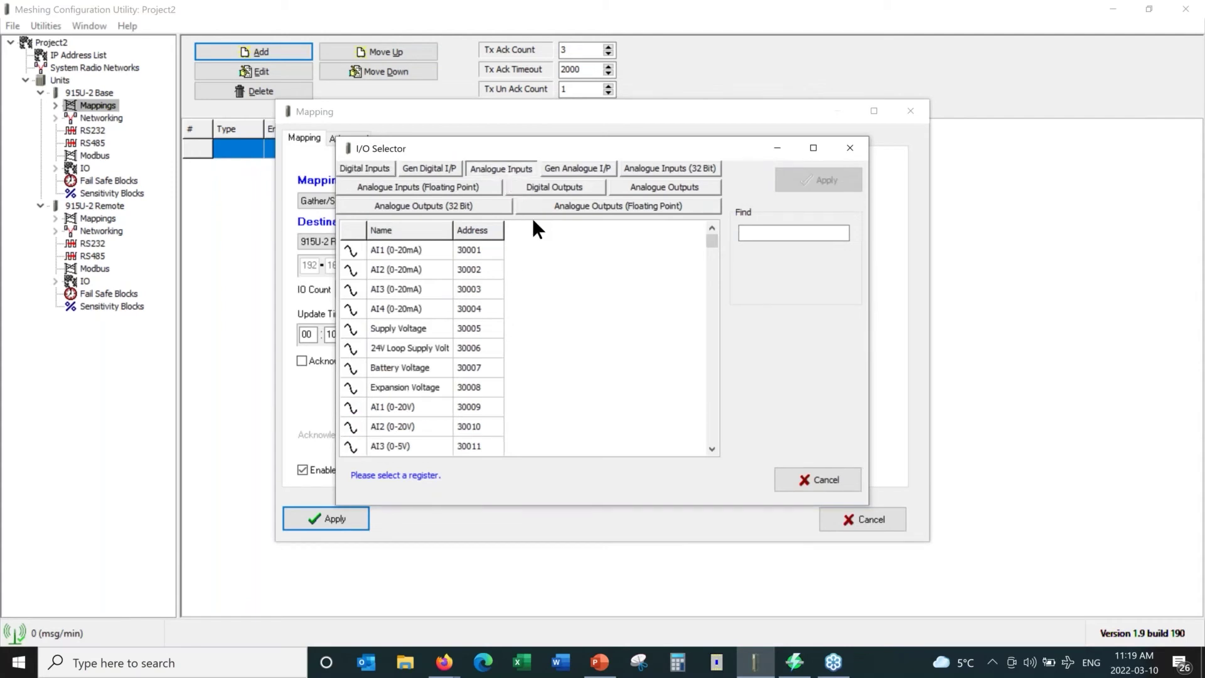
{"action": "left_click", "coordinate": [428, 249]}
{"action": "left_click", "coordinate": [782, 175]}
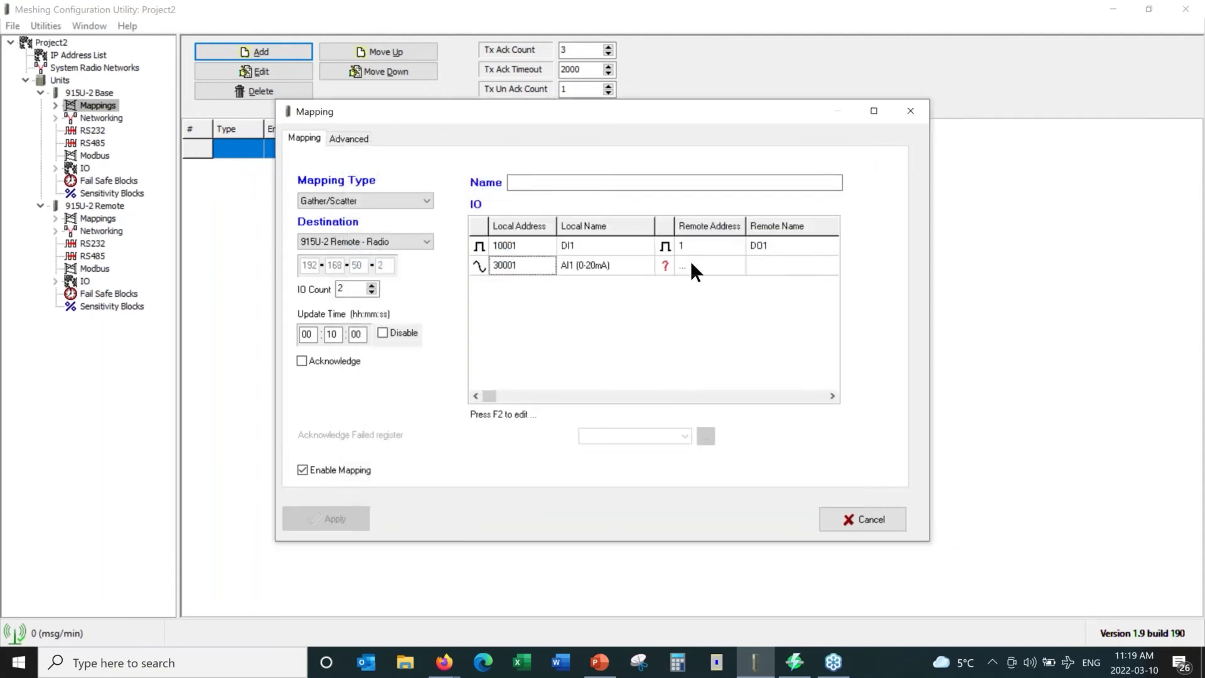
{"action": "left_click", "coordinate": [690, 261]}
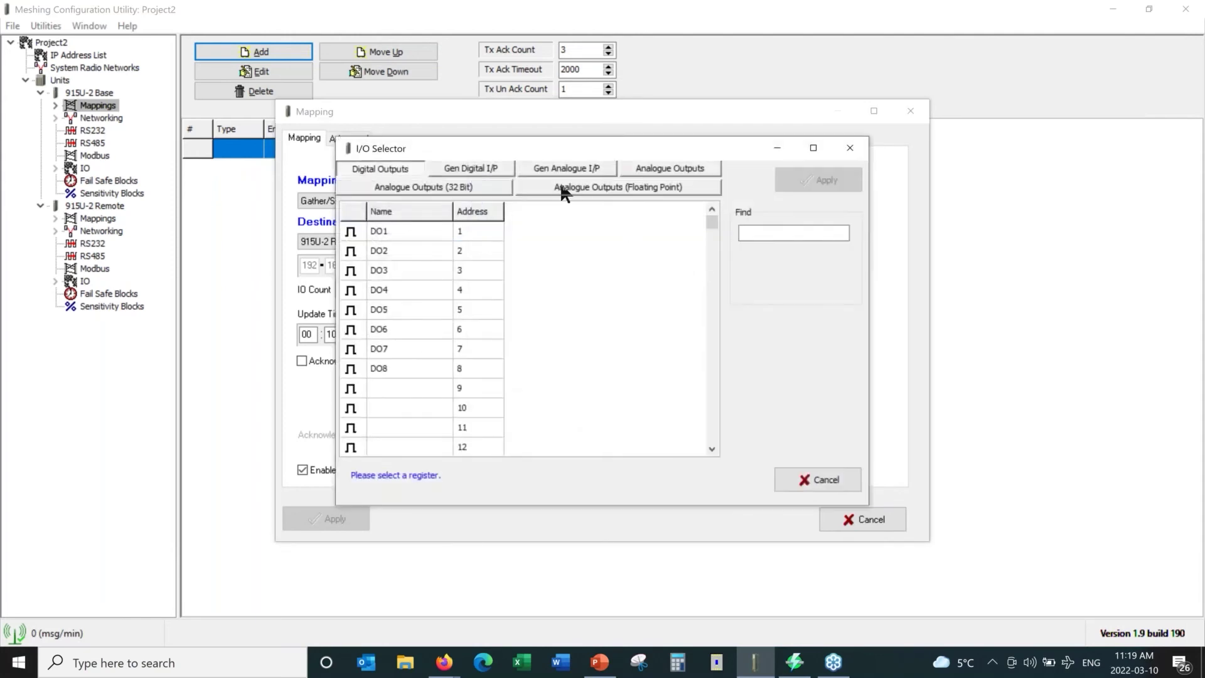
{"action": "left_click", "coordinate": [635, 169]}
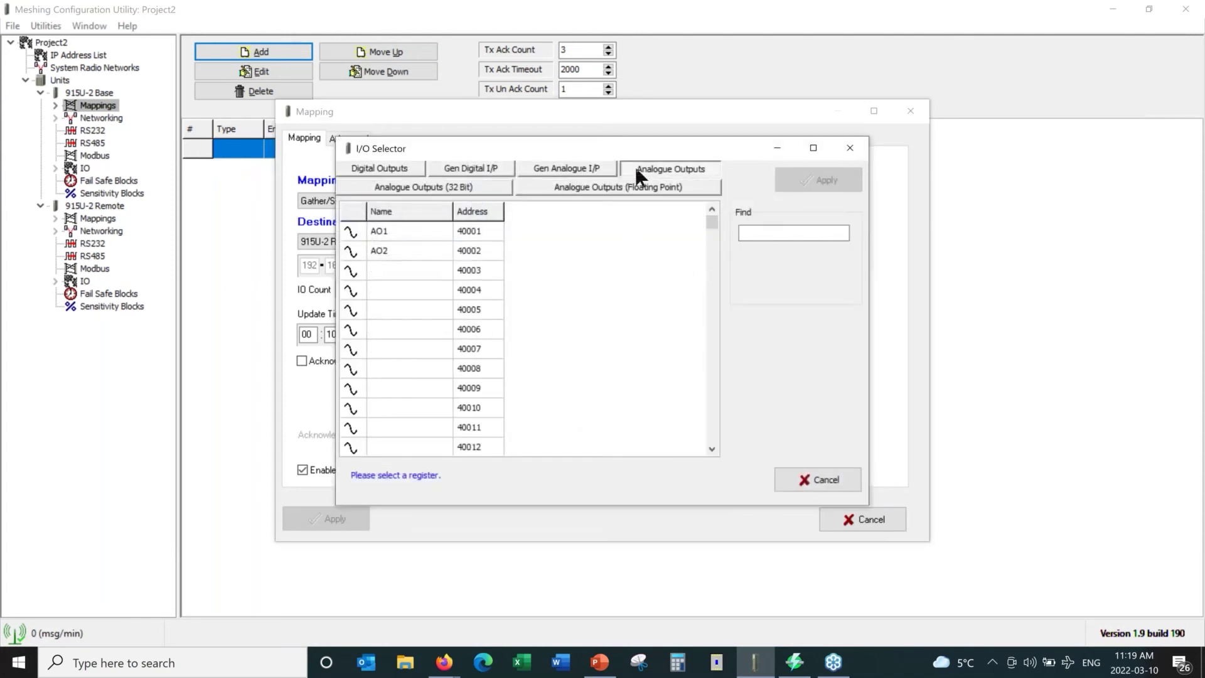
{"action": "left_click", "coordinate": [409, 230]}
{"action": "left_click", "coordinate": [799, 175]}
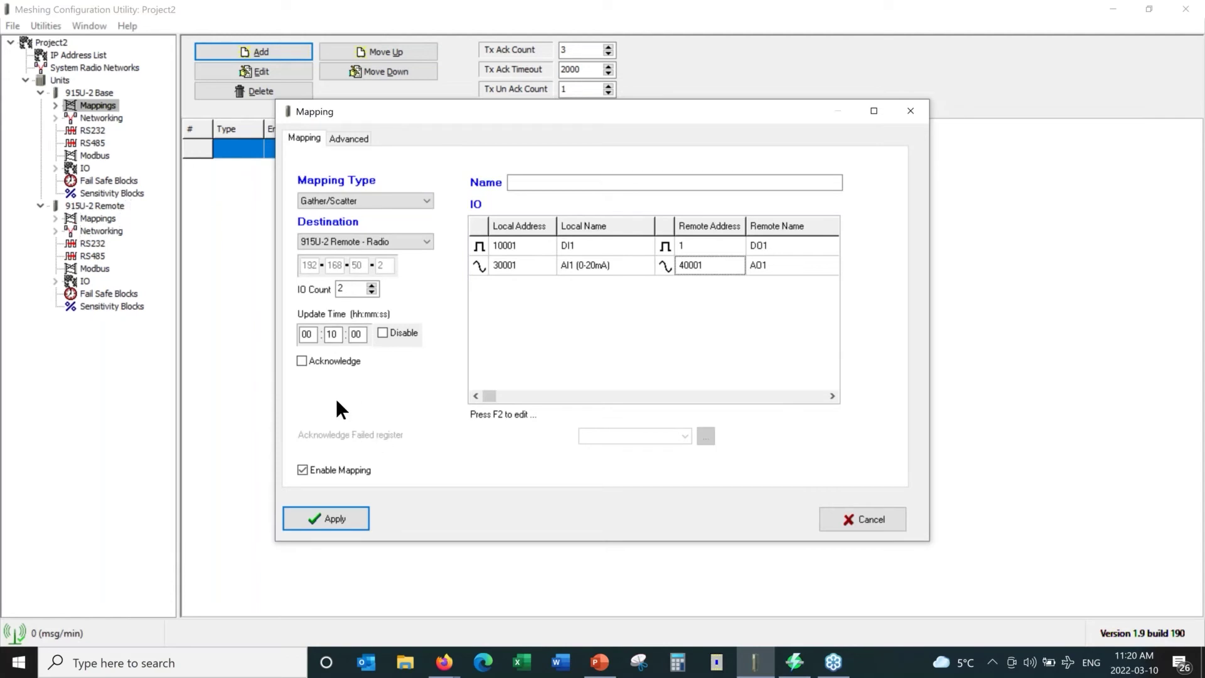
Enable Acknowledge on the mapping and choose DO8 as the Acknowledge Failed register
{"action": "left_click", "coordinate": [302, 362]}
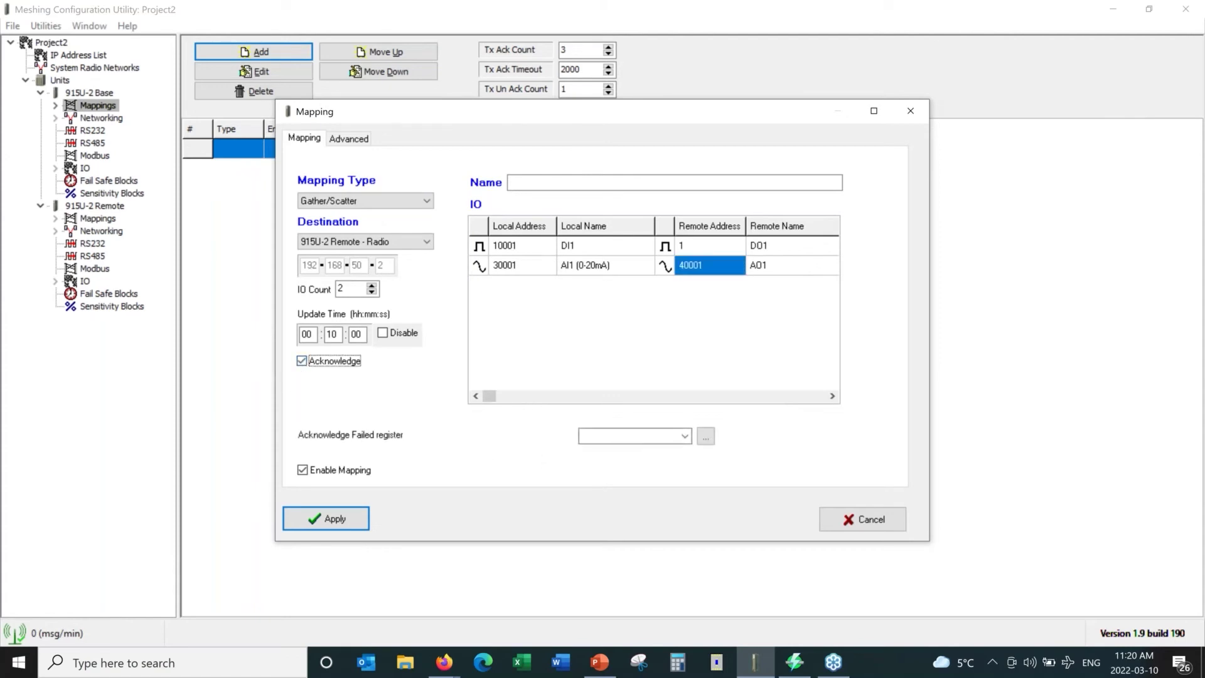
{"action": "left_click", "coordinate": [684, 436]}
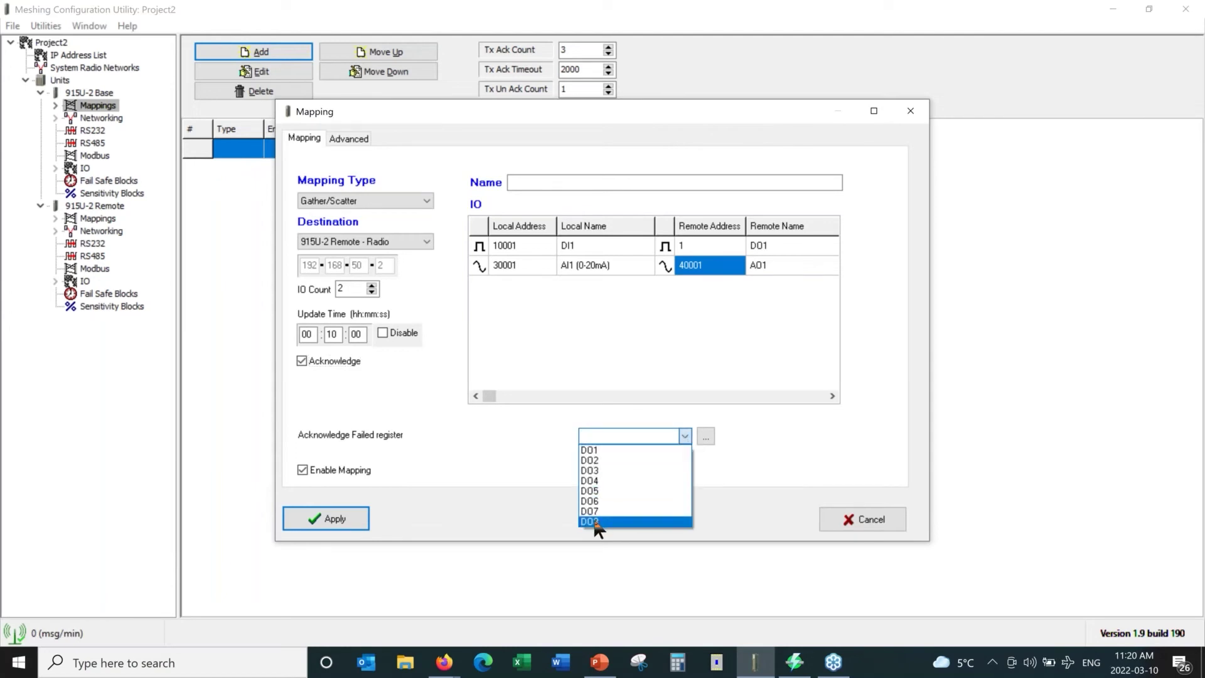
{"action": "left_click", "coordinate": [593, 522]}
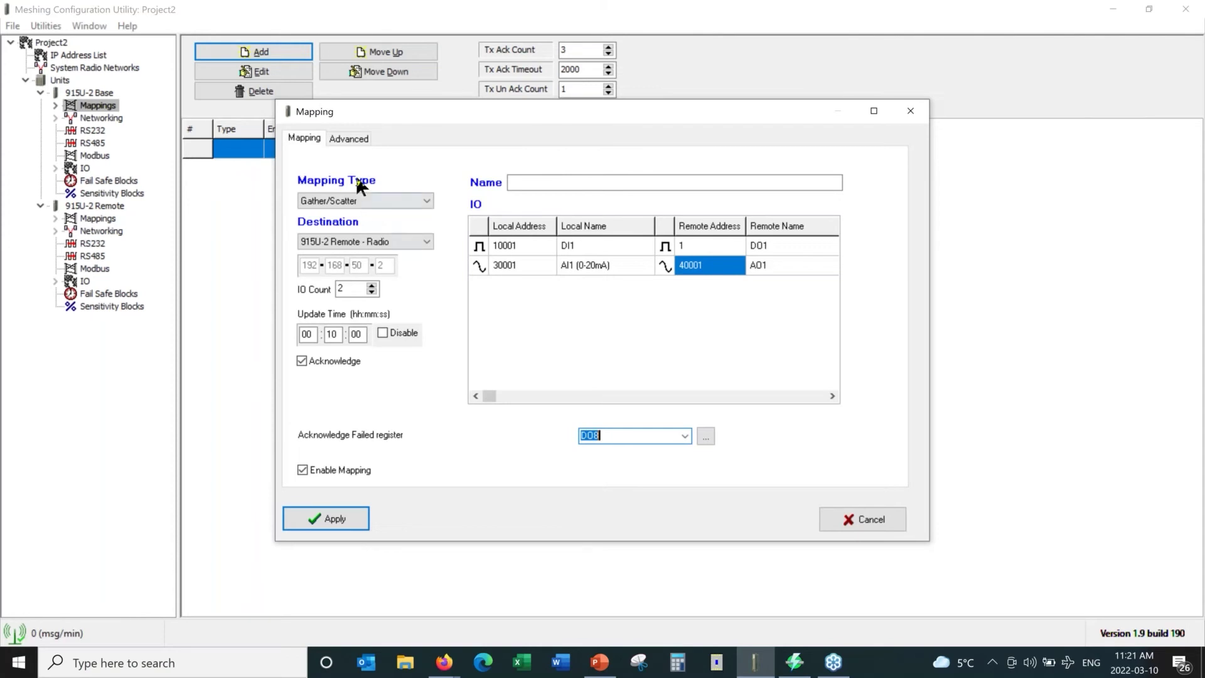
Set the mapping's Change of State Delay to 0 seconds under Advanced
{"action": "left_click", "coordinate": [346, 138]}
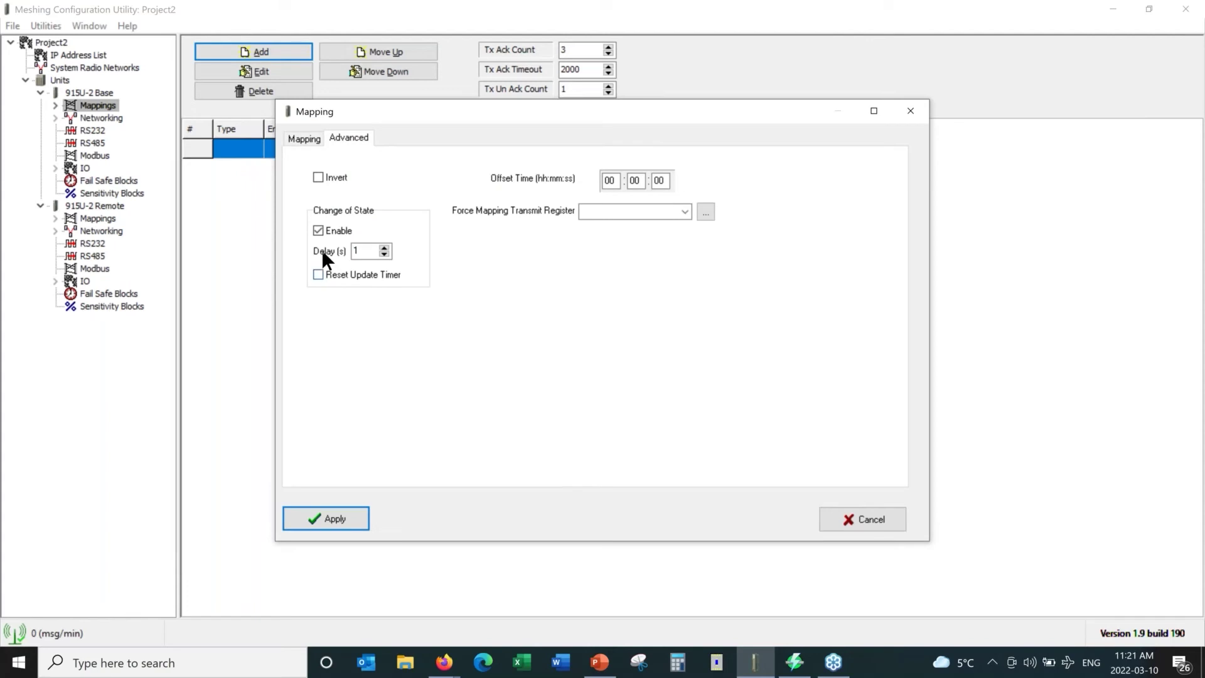
{"action": "left_click", "coordinate": [384, 253]}
{"action": "left_click", "coordinate": [304, 139]}
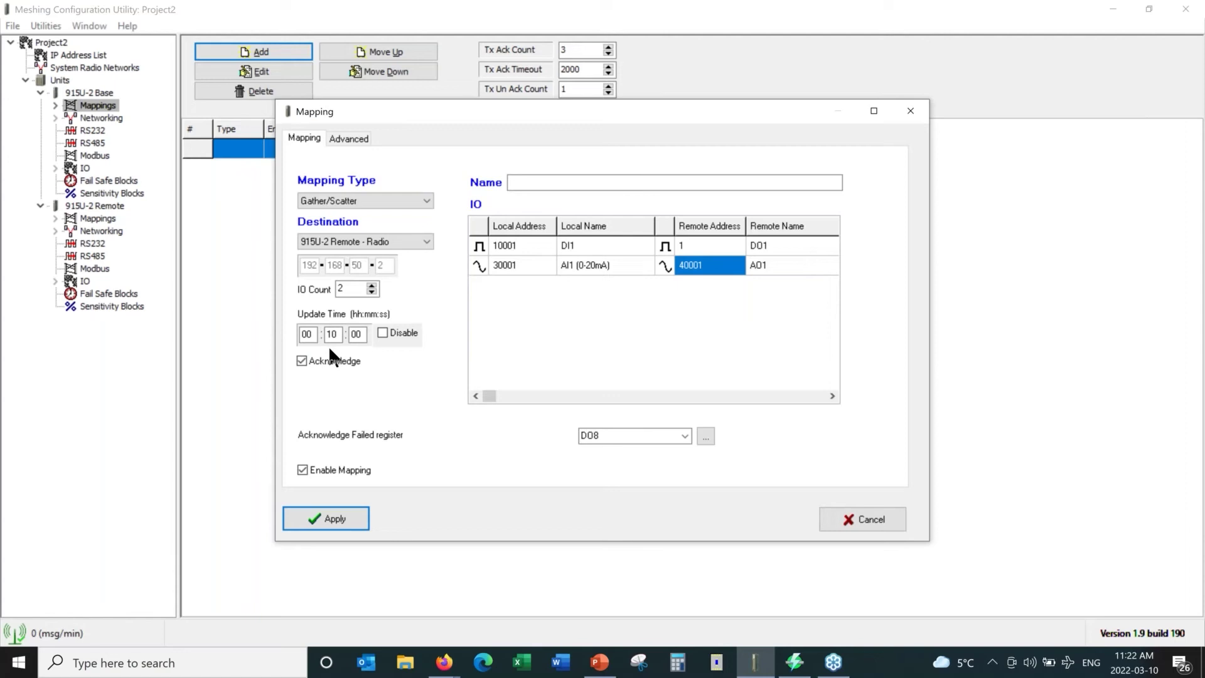
Change the mapping's update time from 00:10:00 to 00:00:05
{"action": "left_click", "coordinate": [358, 333]}
{"action": "key", "text": "BackSpace"}
{"action": "key", "text": "BackSpace"}
{"action": "type", "text": "05"}
{"action": "left_click", "coordinate": [334, 334]}
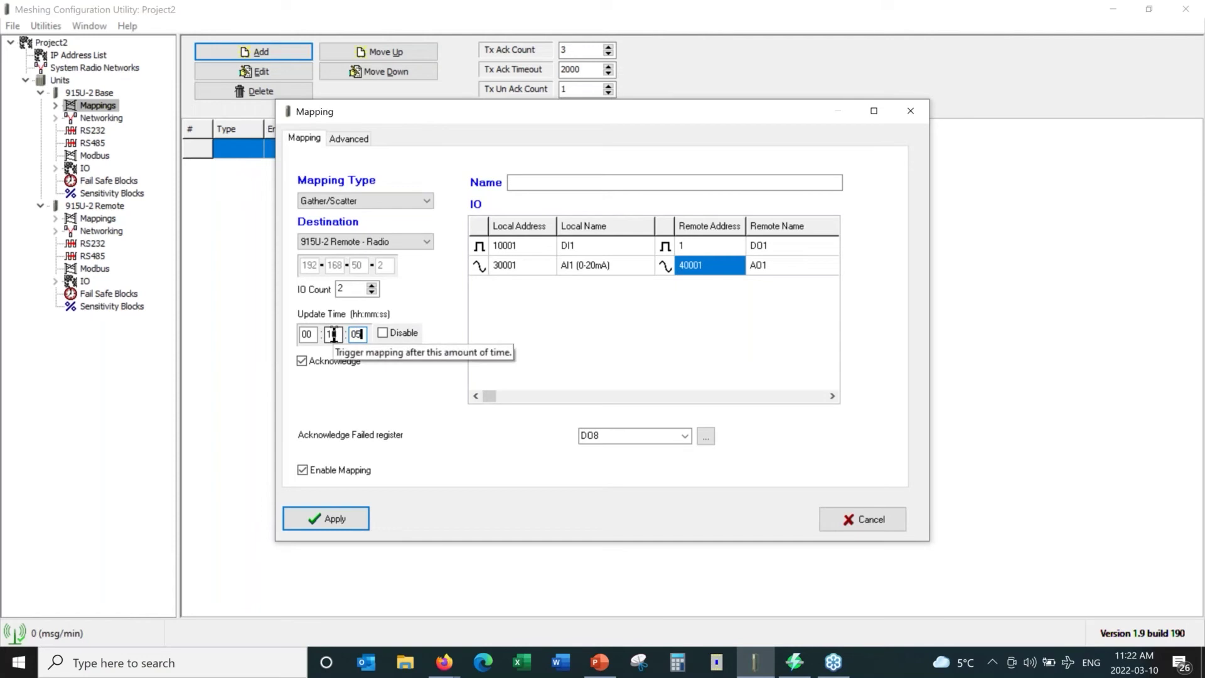
{"action": "key", "text": "BackSpace"}
{"action": "key", "text": "BackSpace"}
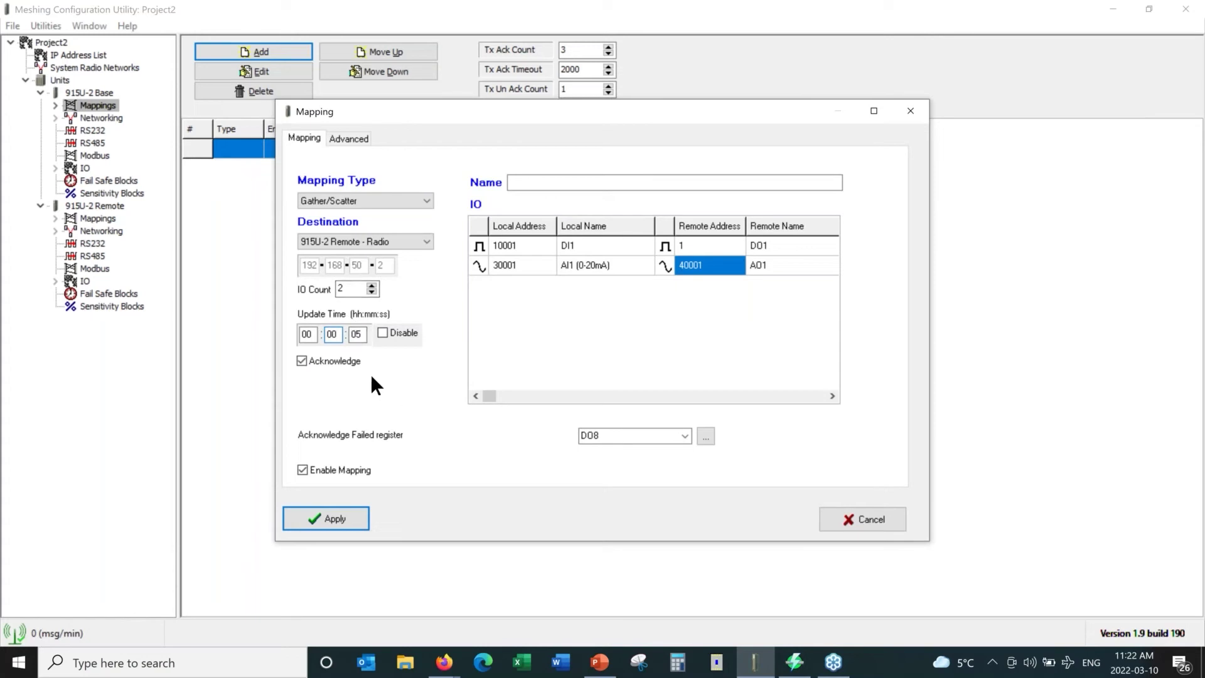
{"action": "left_click", "coordinate": [307, 334]}
{"action": "left_click", "coordinate": [500, 331]}
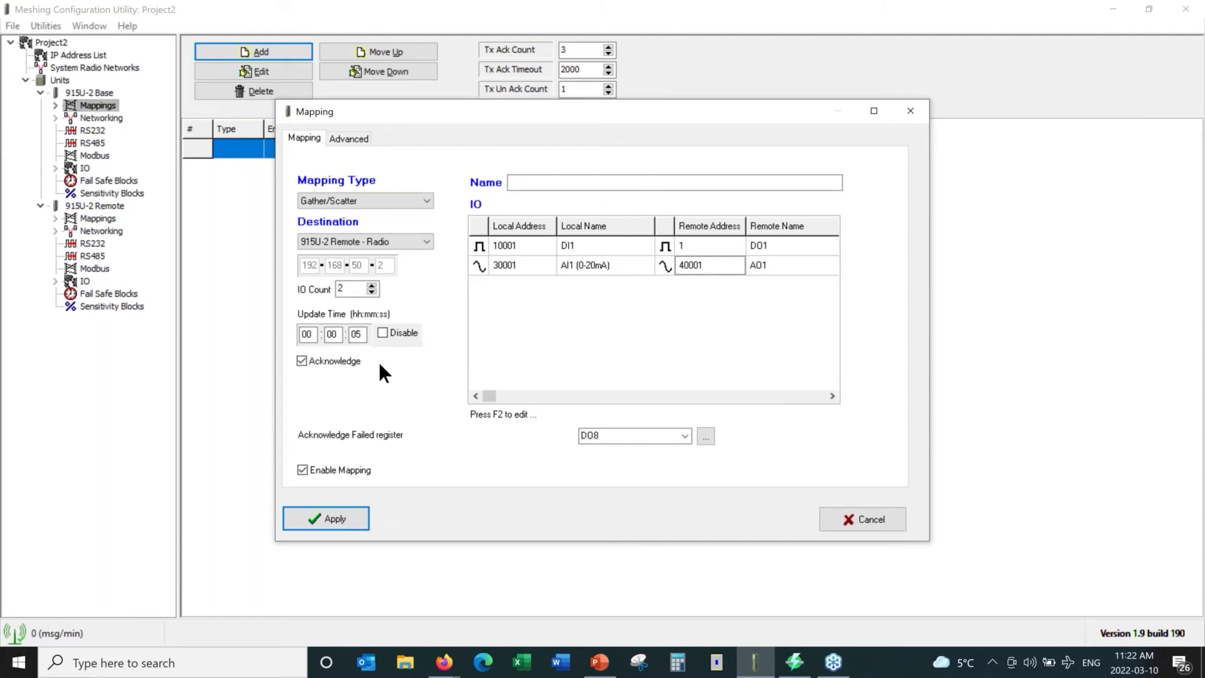
Apply the DI1 to DO1 Gather/Scatter mapping to the Base unit's mappings list
{"action": "left_click", "coordinate": [340, 519]}
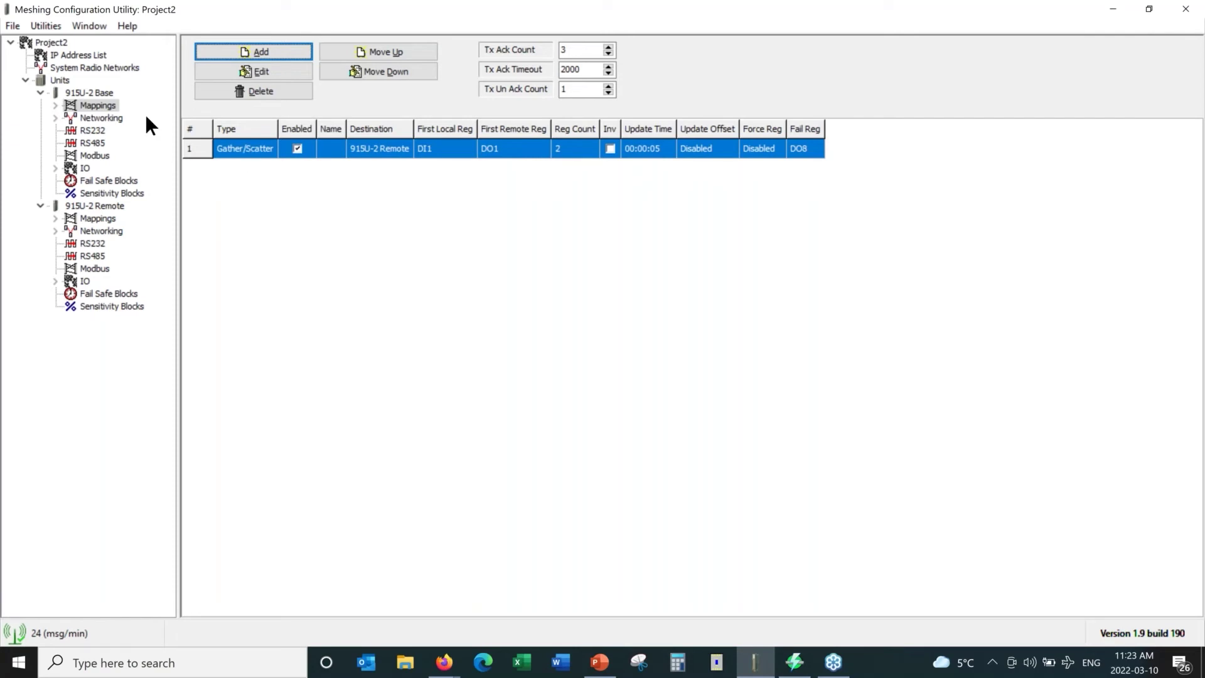
Show the Base unit's RS232 port settings and review its operating mode choices
{"action": "left_click", "coordinate": [97, 120]}
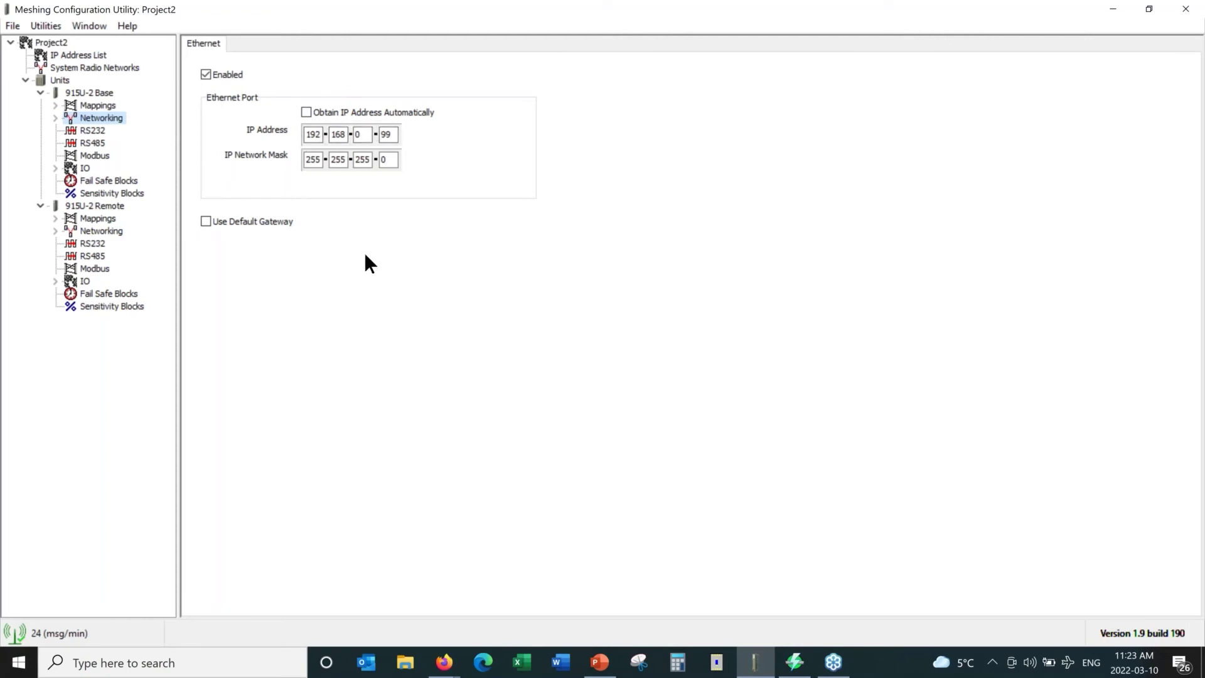
{"action": "left_click", "coordinate": [87, 131]}
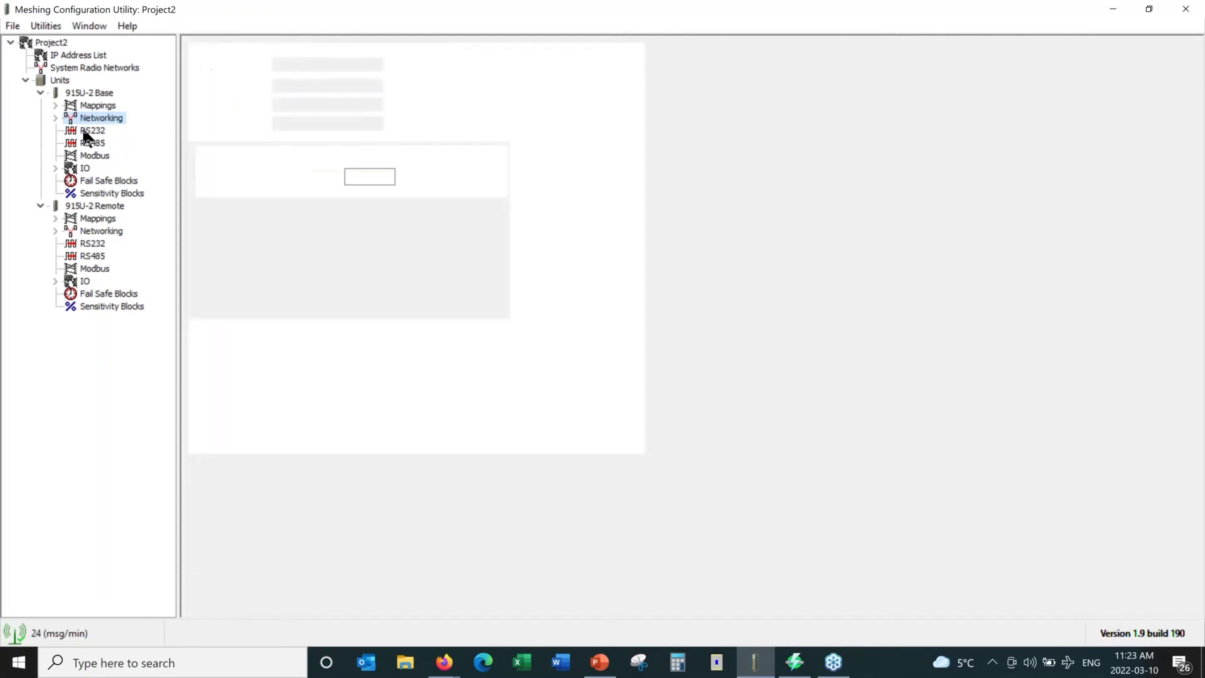
{"action": "left_click", "coordinate": [279, 61]}
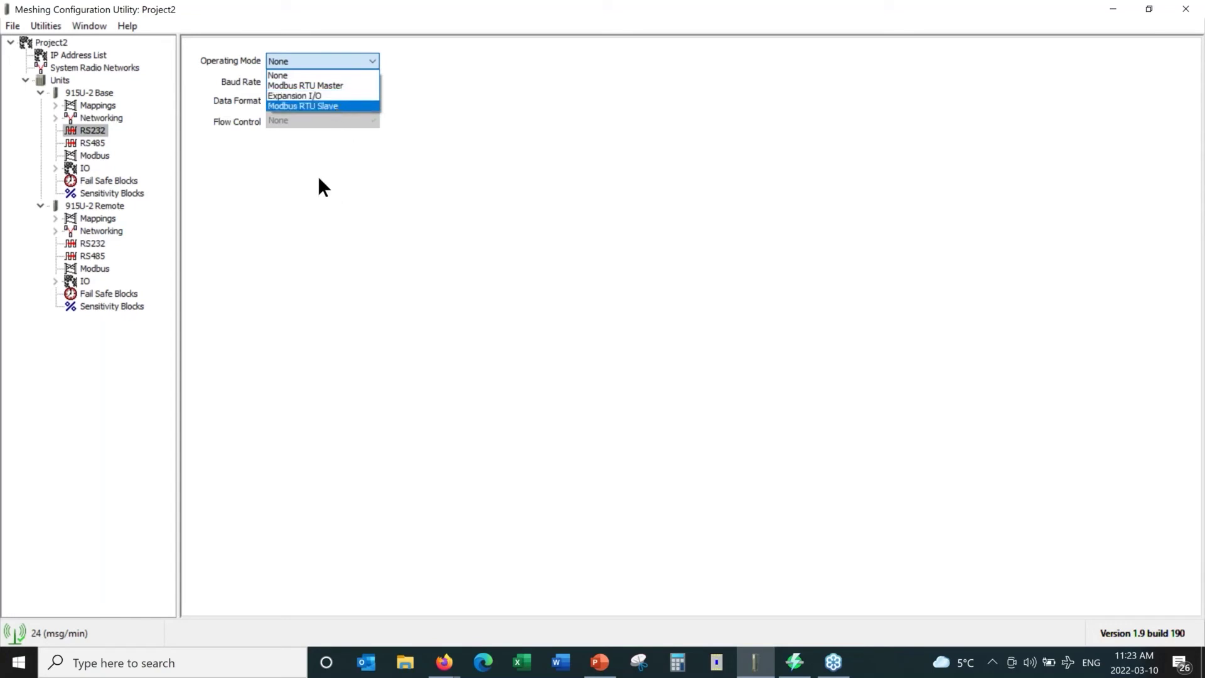
Keep RS232 at None, switch the RS485 operating mode from Expansion I/O to None, and view Modbus settings
{"action": "left_click", "coordinate": [91, 149]}
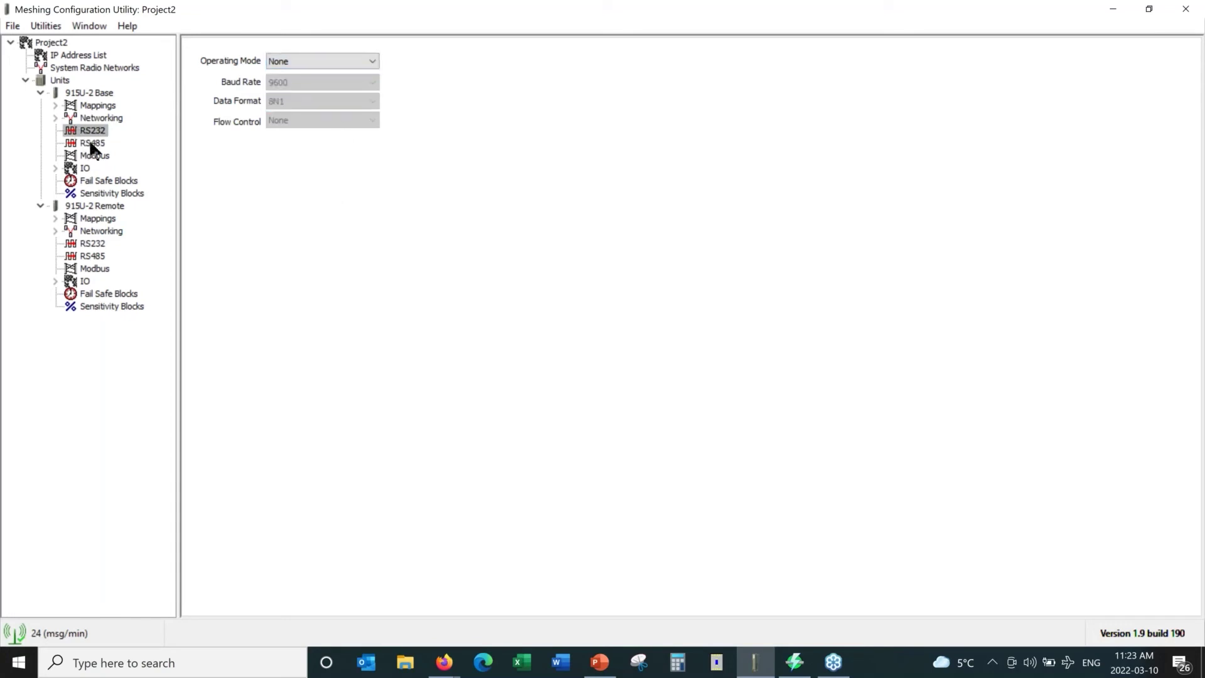
{"action": "left_click", "coordinate": [91, 149]}
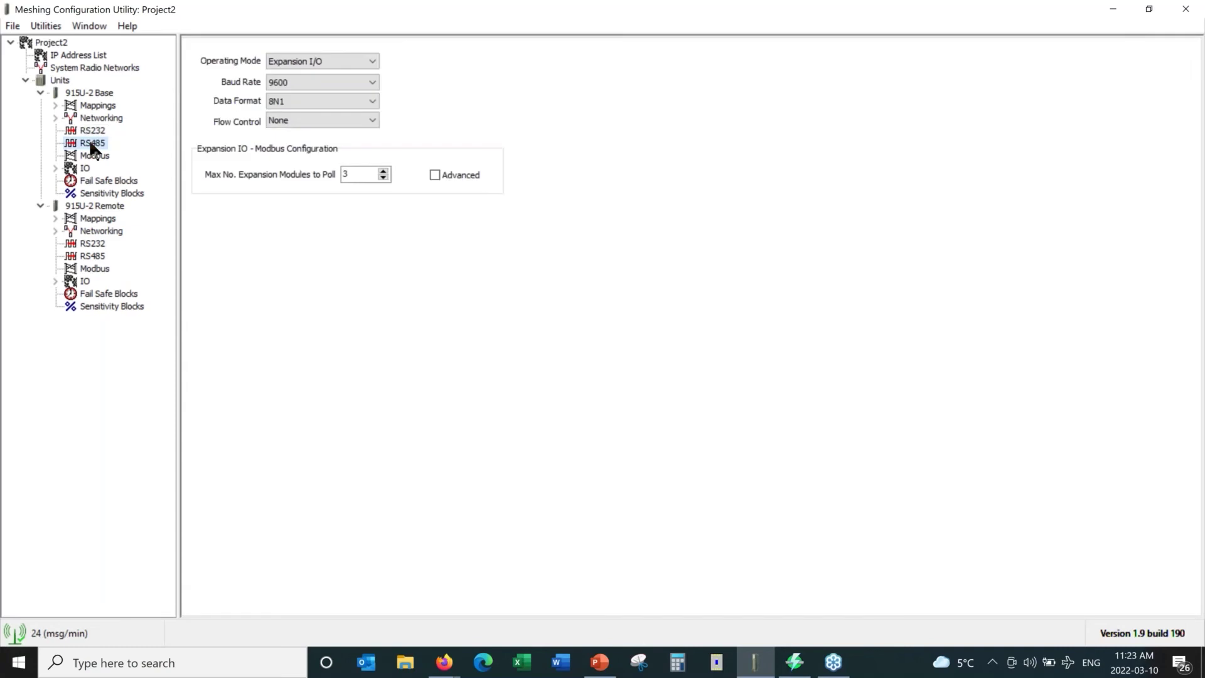
{"action": "left_click", "coordinate": [276, 63]}
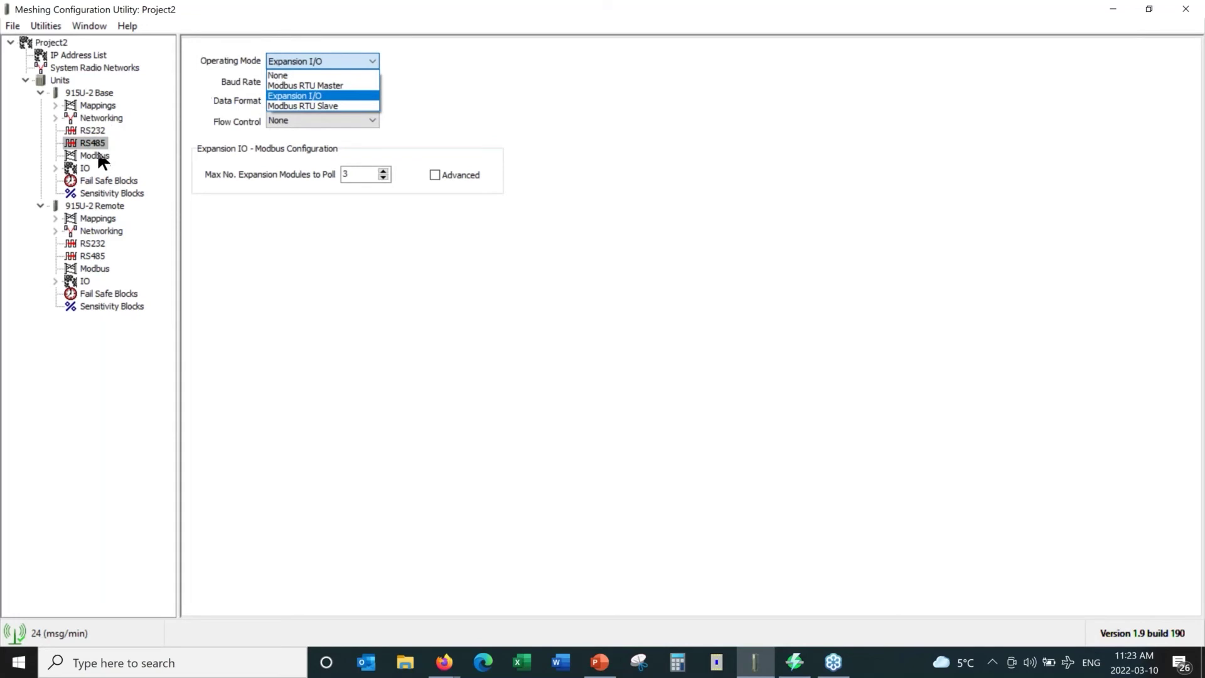
{"action": "left_click", "coordinate": [277, 76]}
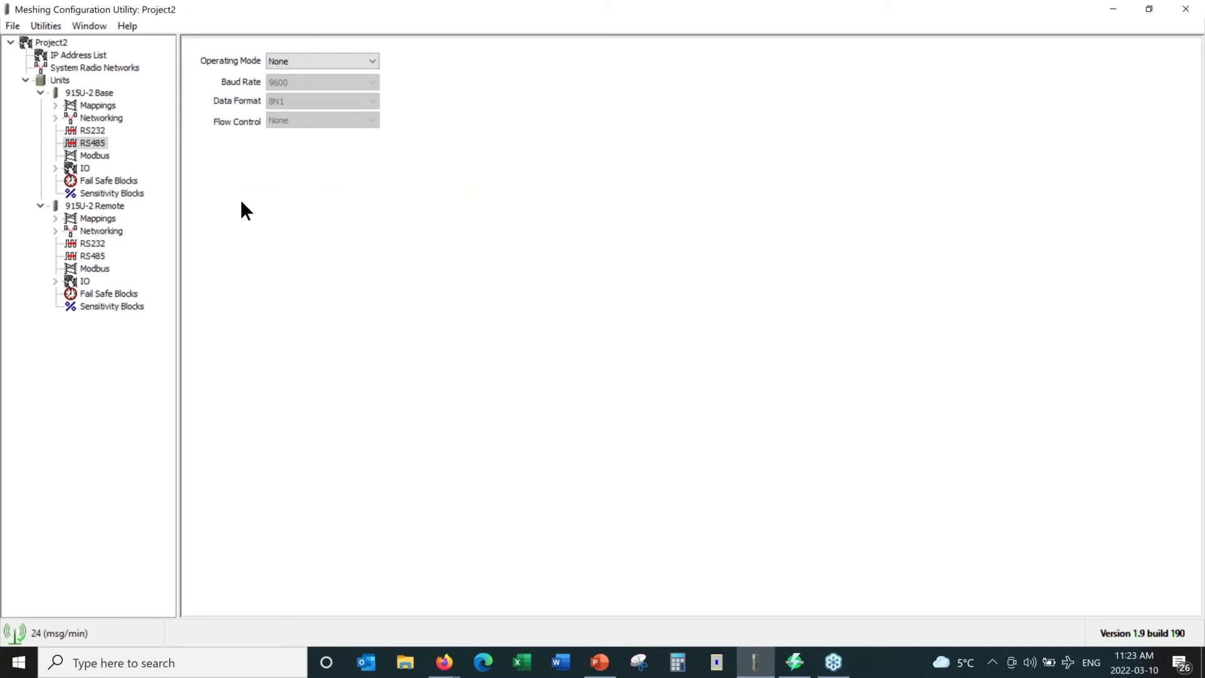
{"action": "left_click", "coordinate": [94, 157]}
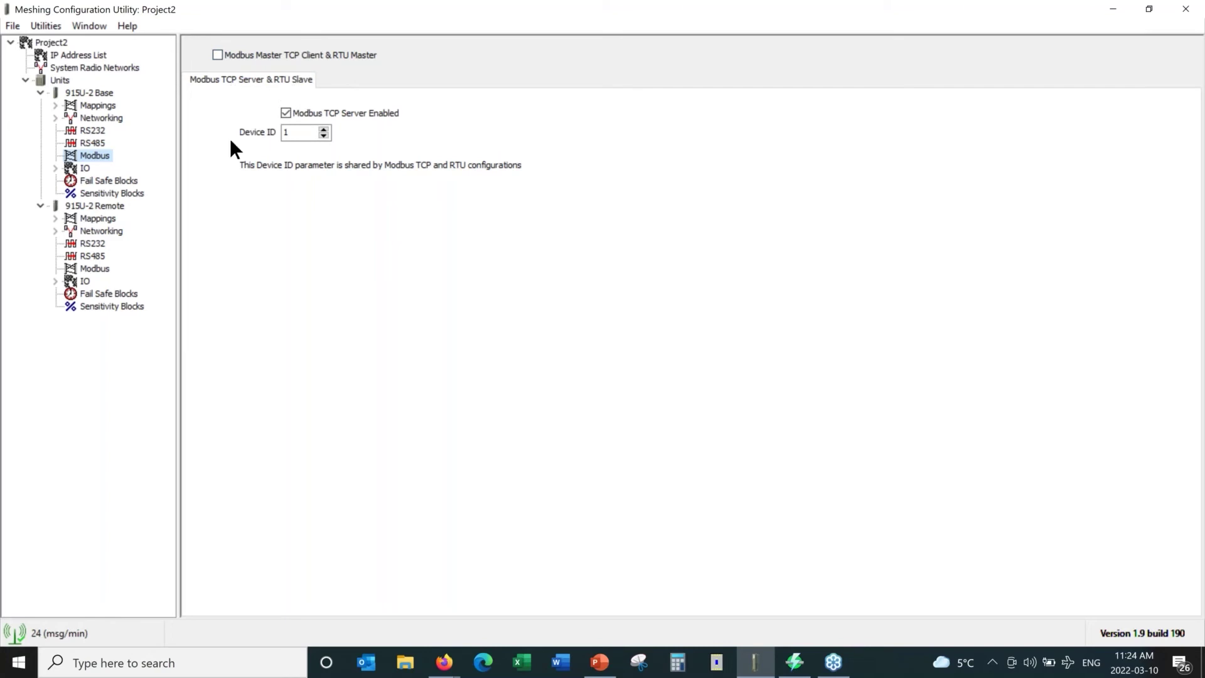
Enable Modbus Master TCP Client & RTU Master, then view the Base unit's DI1–DI8 digital inputs
{"action": "left_click", "coordinate": [216, 55]}
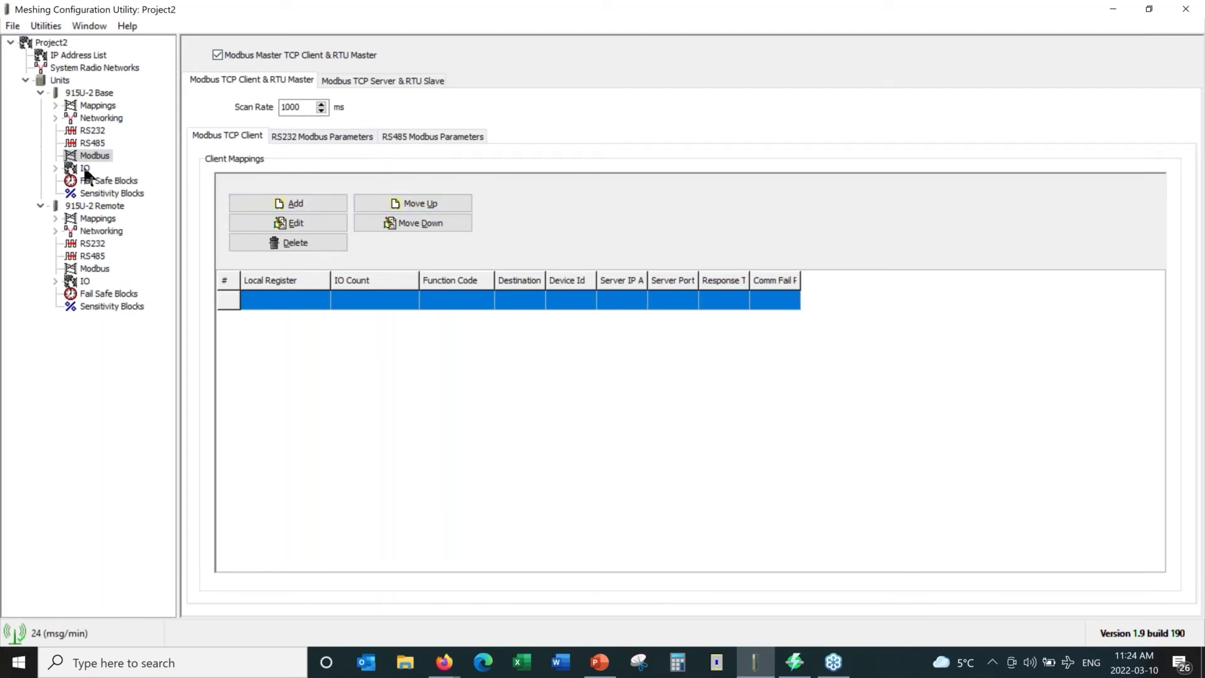
{"action": "left_click", "coordinate": [54, 167]}
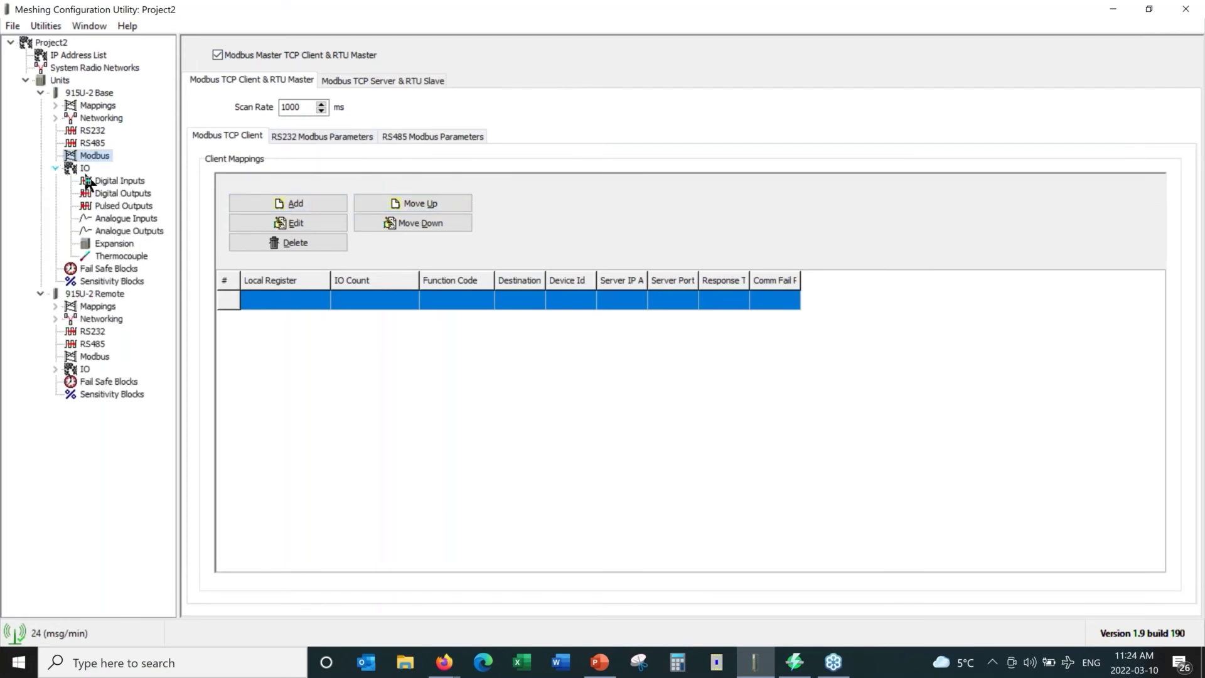
{"action": "left_click", "coordinate": [103, 181]}
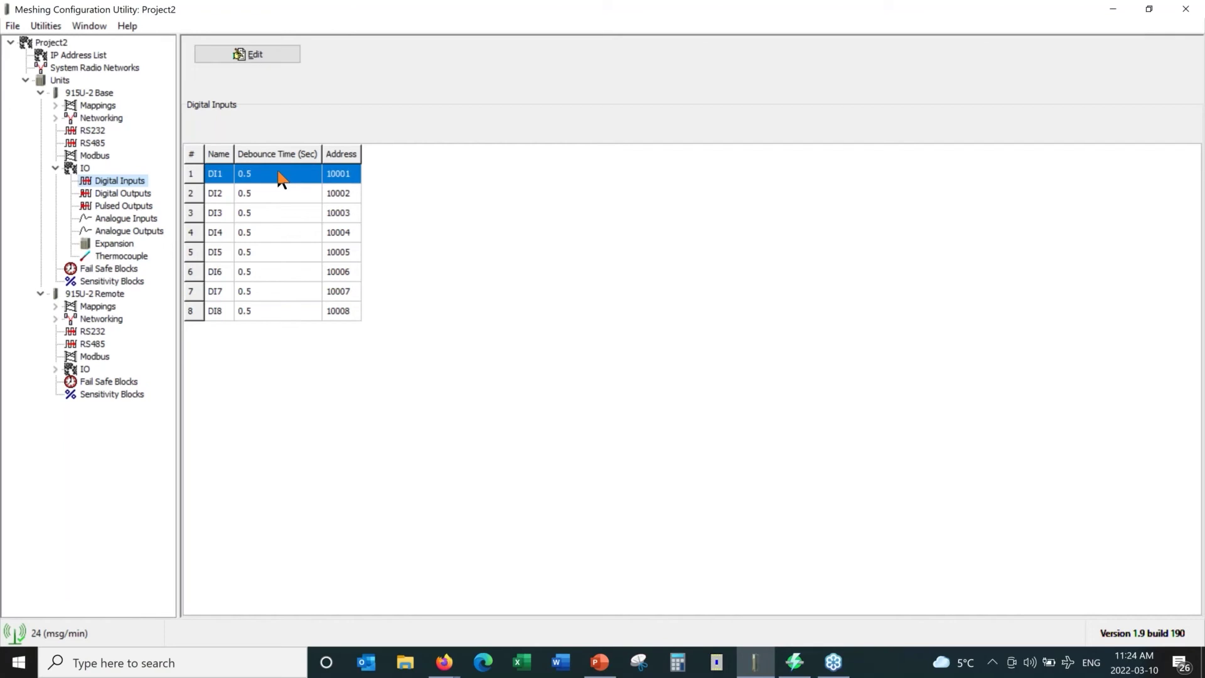
Review the Base unit's digital, pulsed, and analogue I/O, expansion, thermocouple and fail safe pages
{"action": "left_click", "coordinate": [137, 196]}
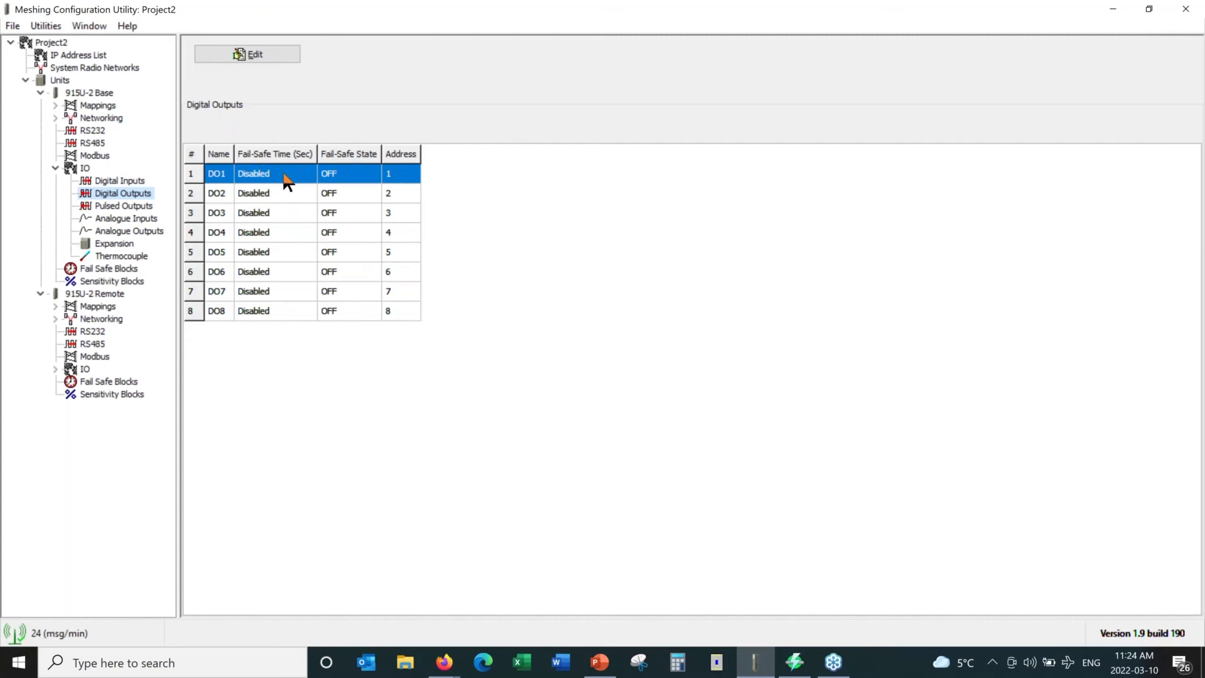
{"action": "left_click", "coordinate": [115, 208]}
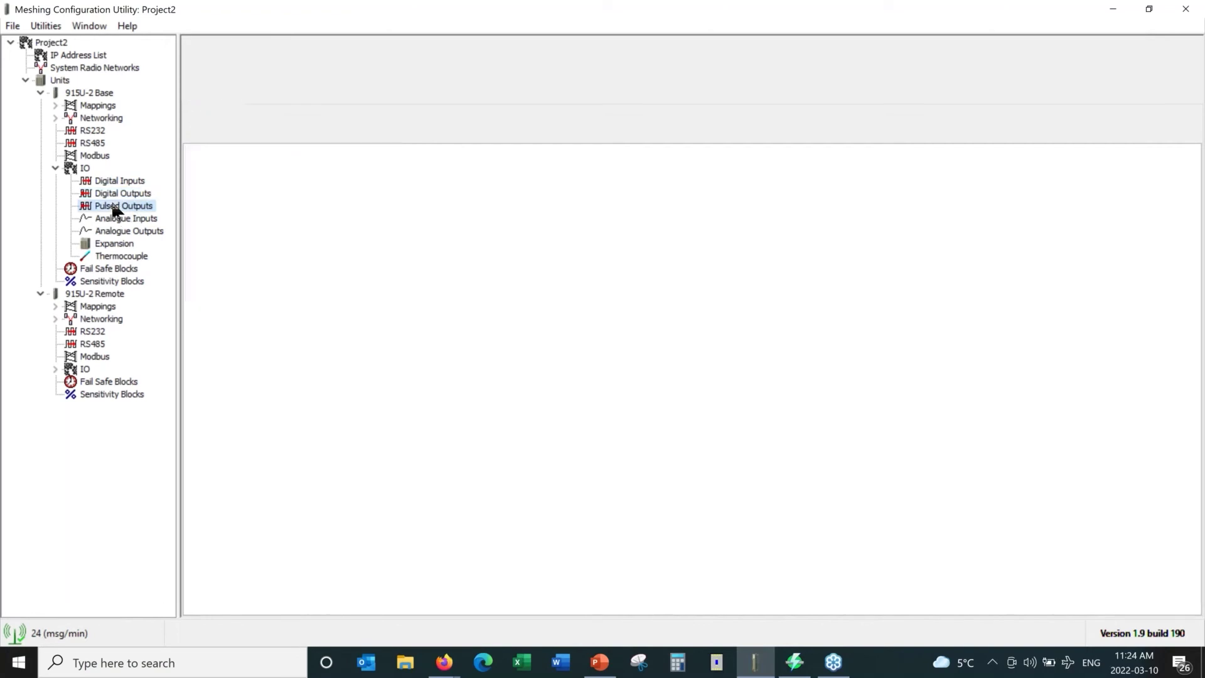
{"action": "left_click", "coordinate": [125, 219]}
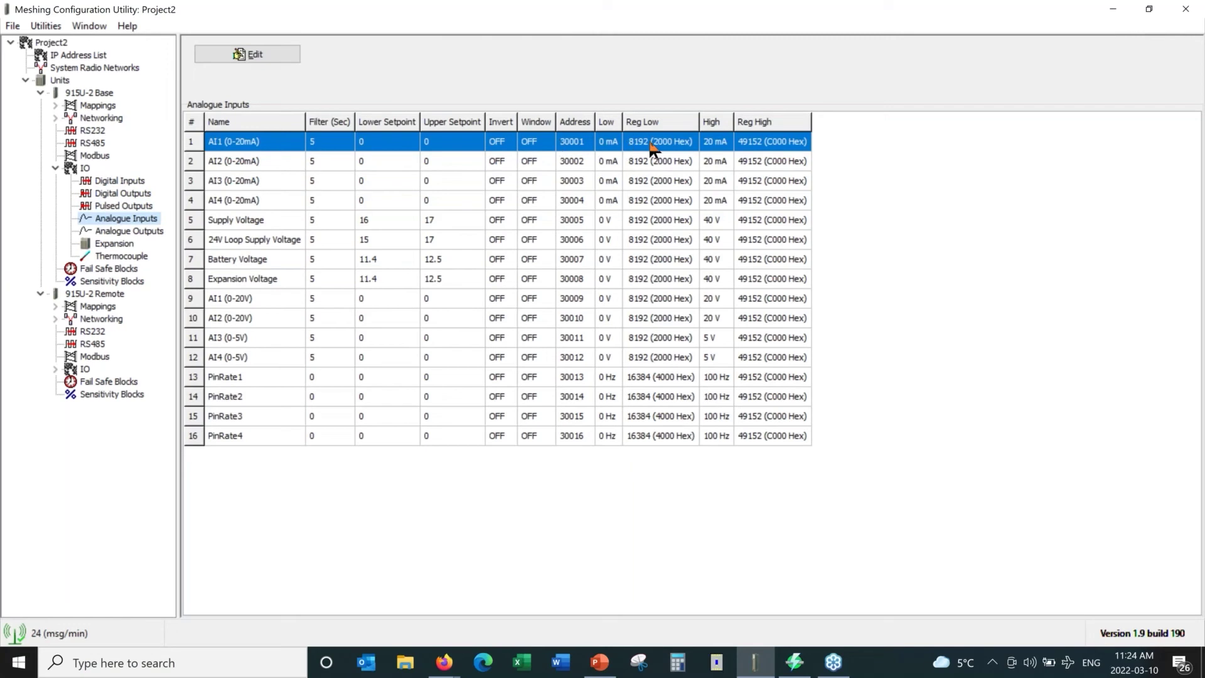
{"action": "left_click", "coordinate": [125, 226]}
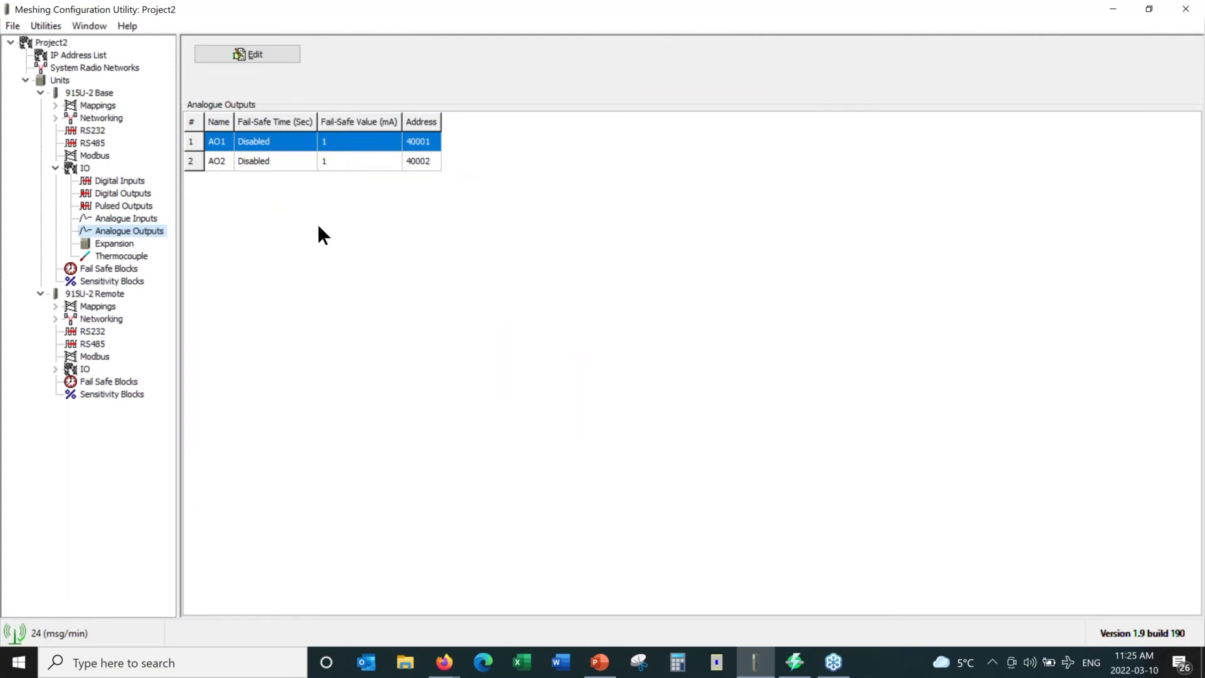
{"action": "left_click", "coordinate": [116, 244]}
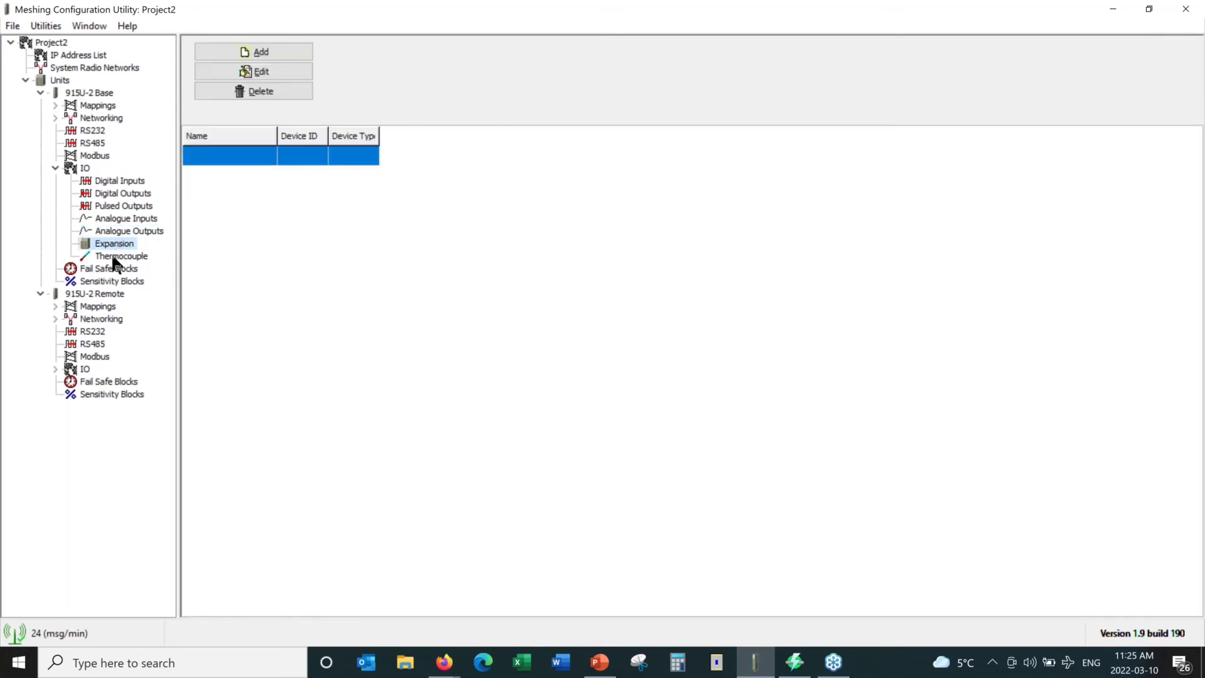
{"action": "left_click", "coordinate": [116, 263]}
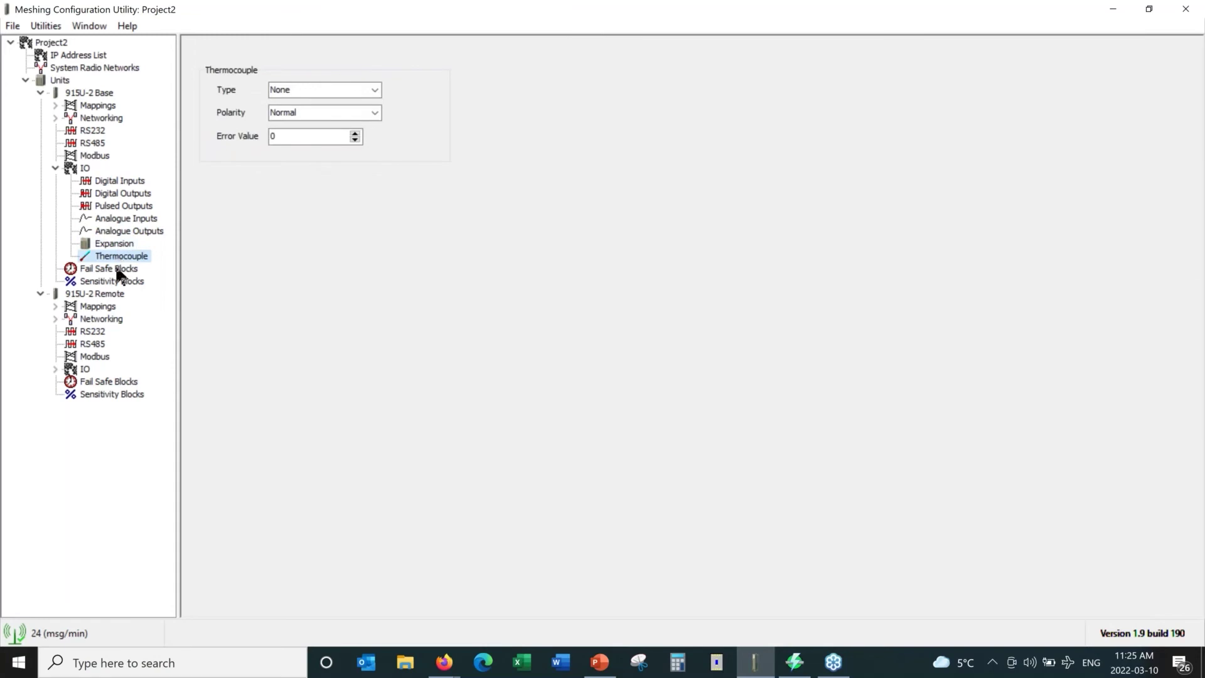
{"action": "left_click", "coordinate": [119, 271]}
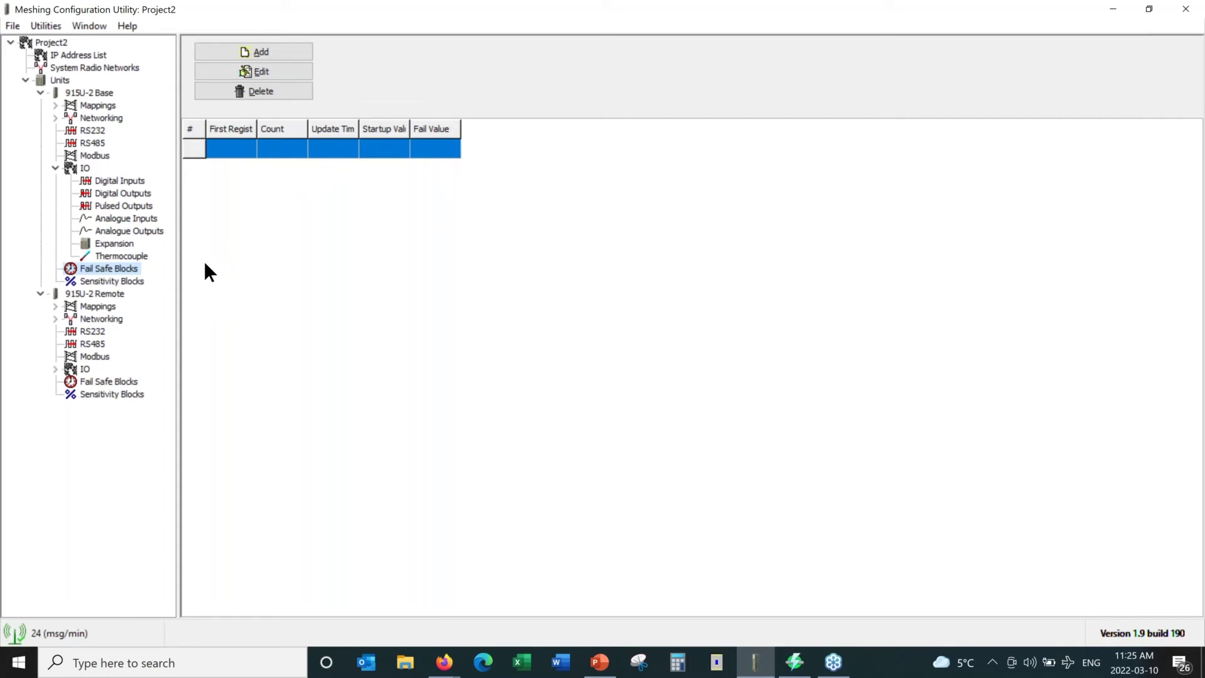
Show the Base unit's Sensitivity Blocks: AI1 (0-20mA) count 12 and AI1 Float count 24
{"action": "left_click", "coordinate": [128, 283]}
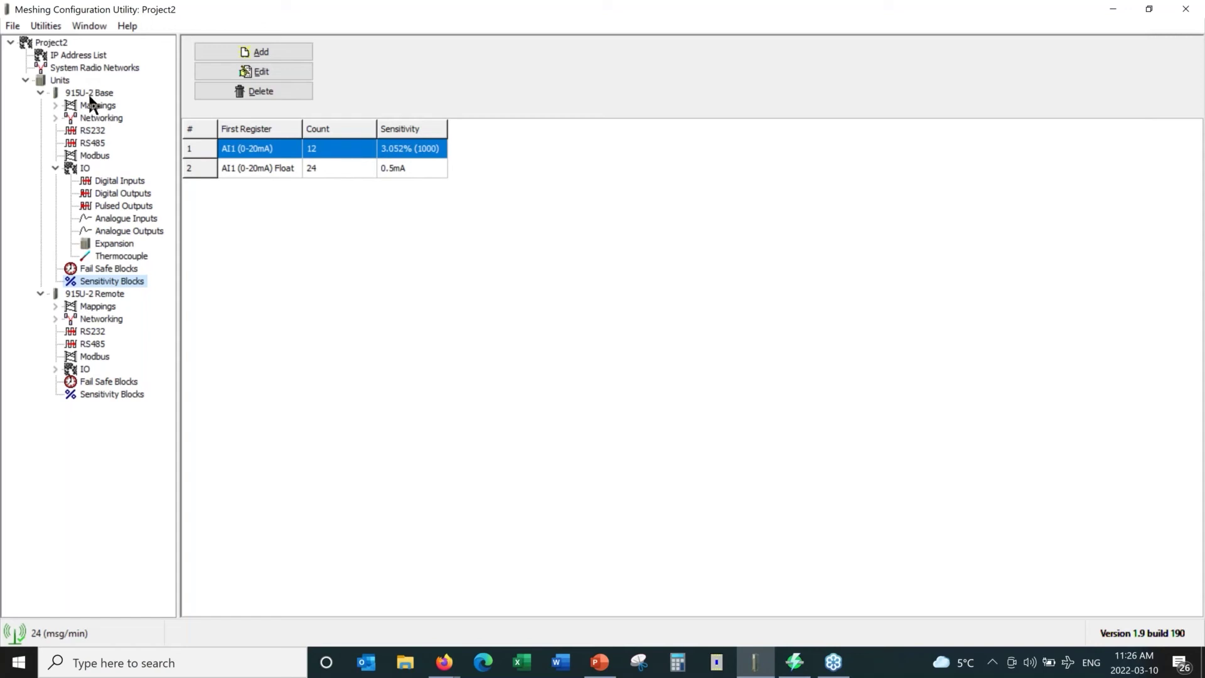
Show Project2's IP Address List: radio IPs 192.168.50.1 and 192.168.50.2, both Ethernet 192.168.0.99
{"action": "left_click", "coordinate": [82, 56]}
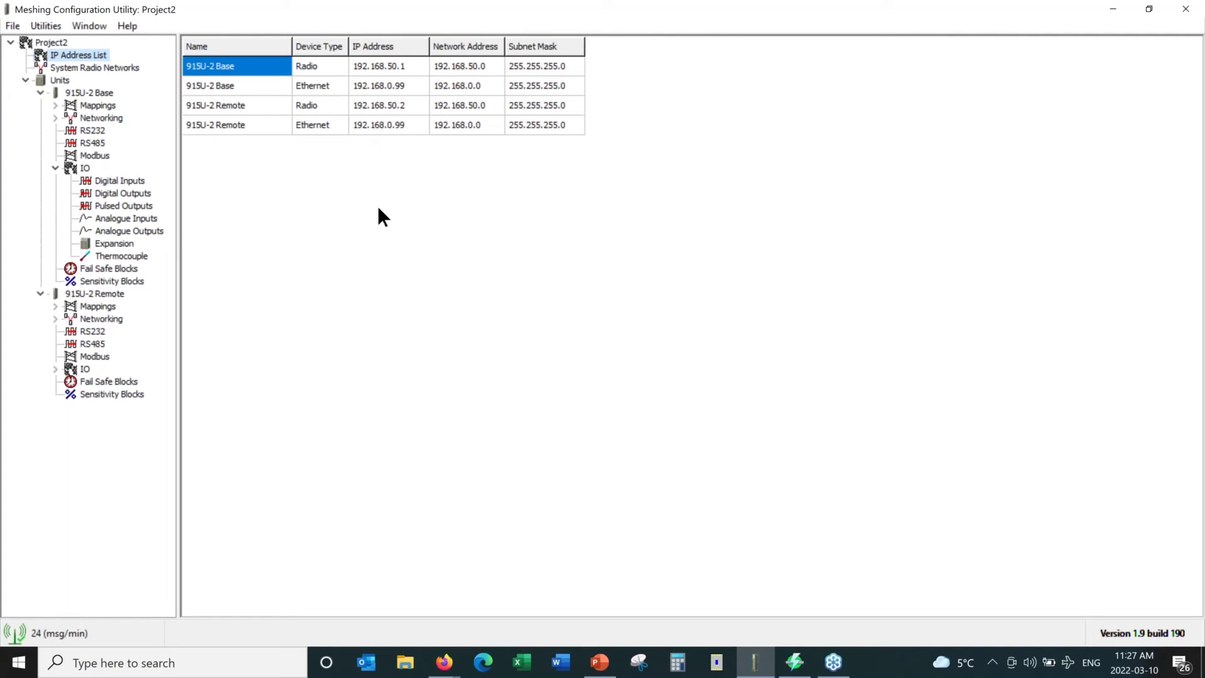
Program the 915U-2 Base unit over Ethernet at 192.168.0.183 and accept the configuration changes
{"action": "left_click", "coordinate": [98, 94]}
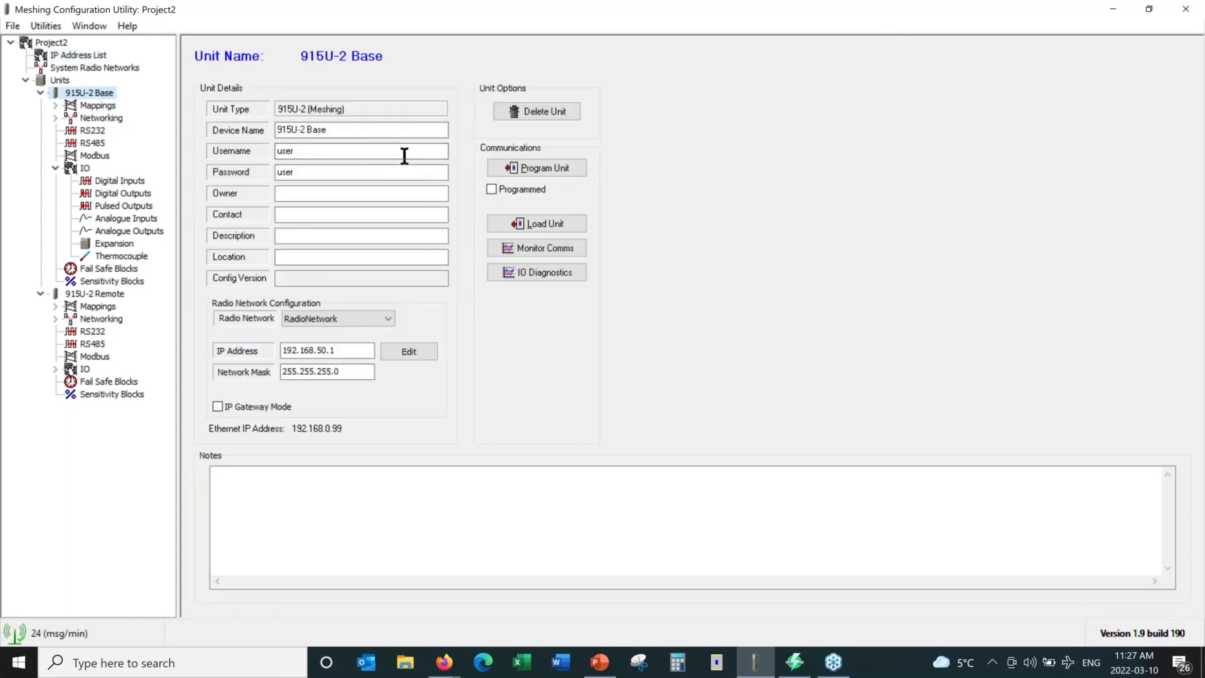
{"action": "left_click", "coordinate": [545, 169]}
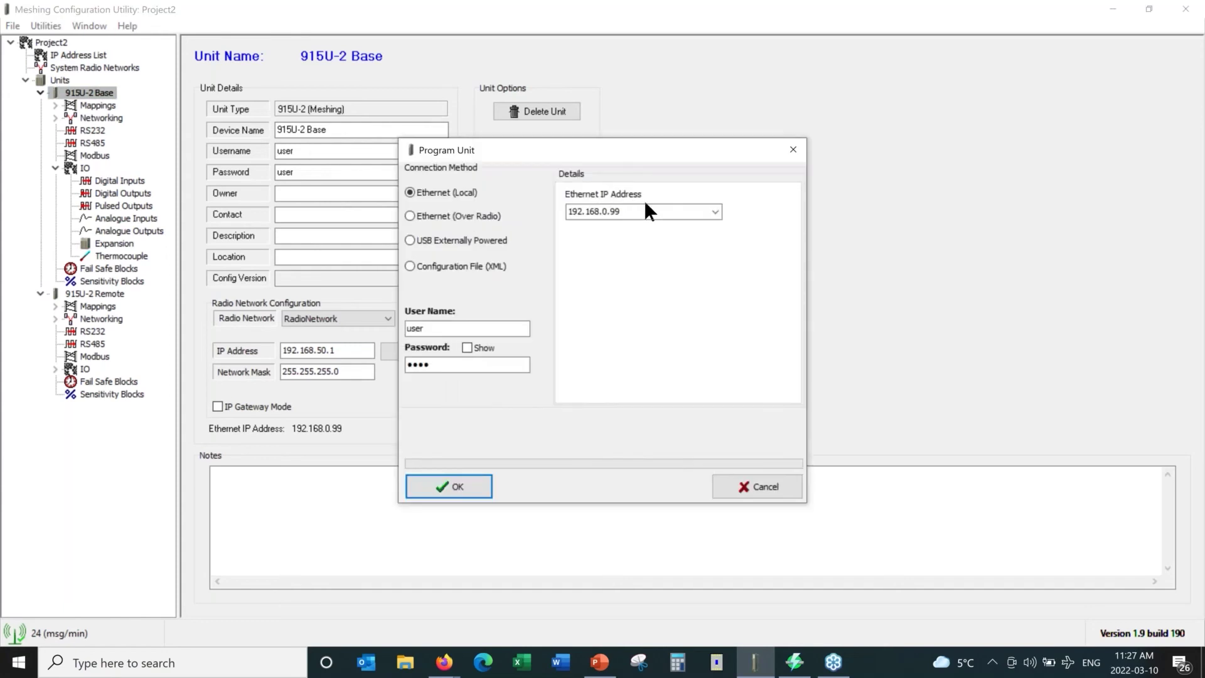
{"action": "double_click", "coordinate": [636, 210]}
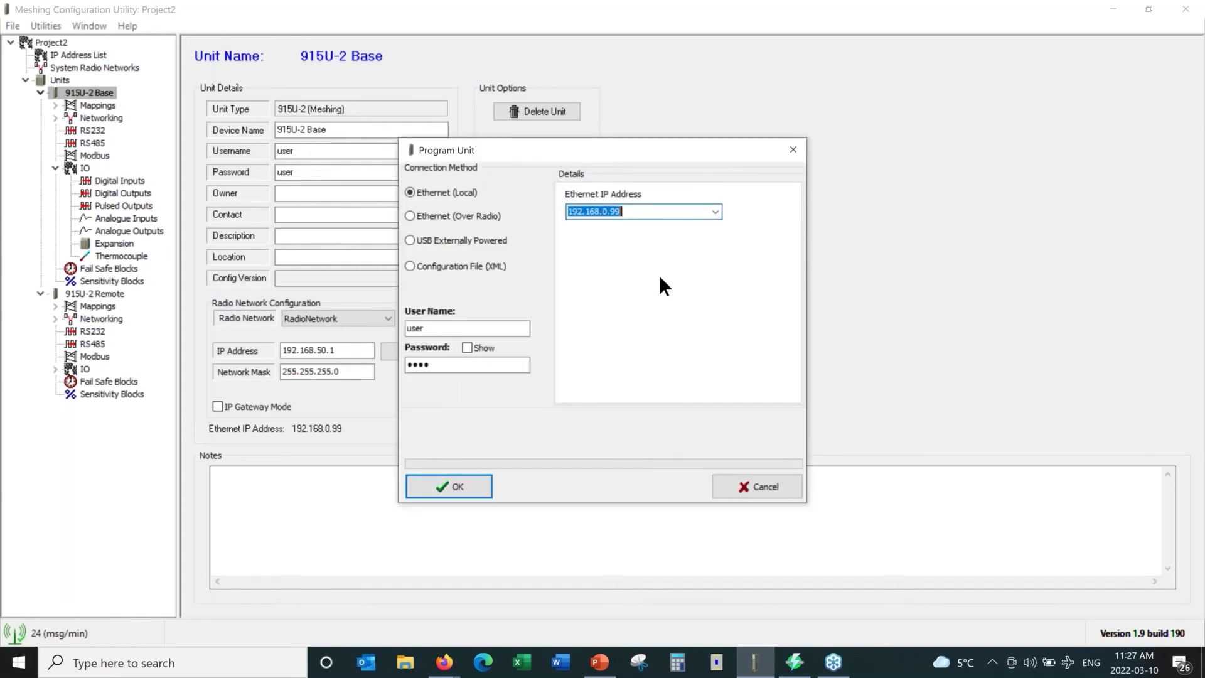
{"action": "key", "text": "Right"}
{"action": "key", "text": "BackSpace"}
{"action": "key", "text": "BackSpace"}
{"action": "type", "text": "183"}
{"action": "left_click", "coordinate": [461, 483]}
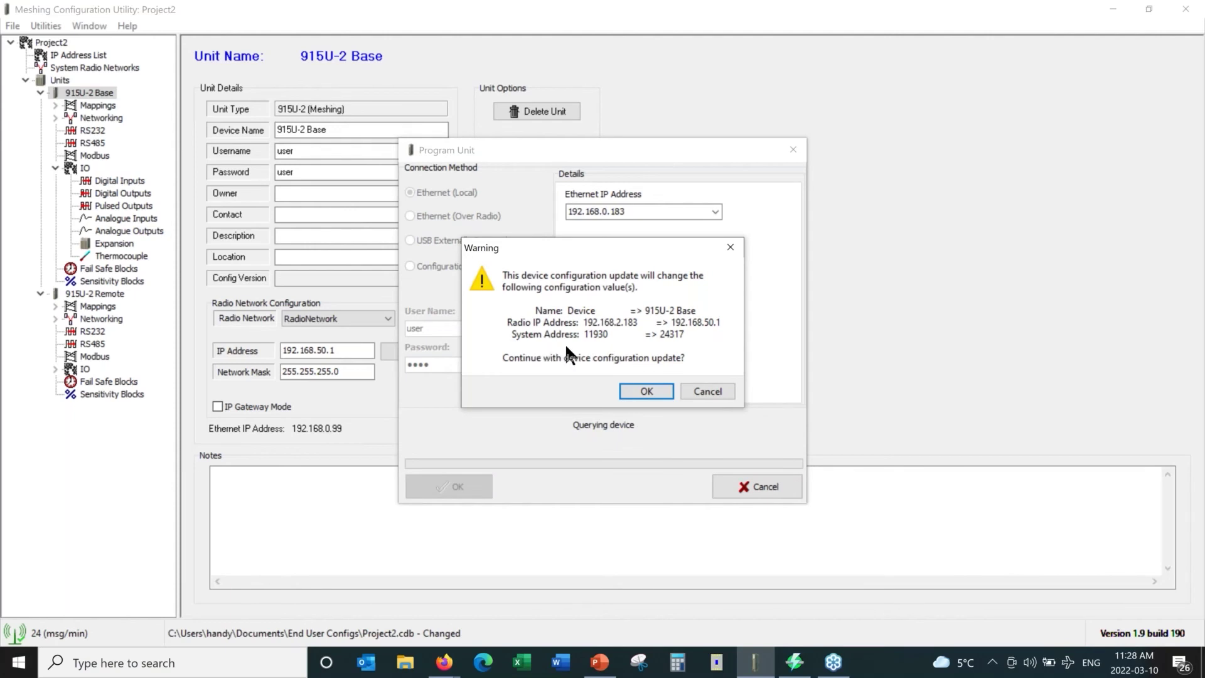
{"action": "left_click", "coordinate": [642, 393]}
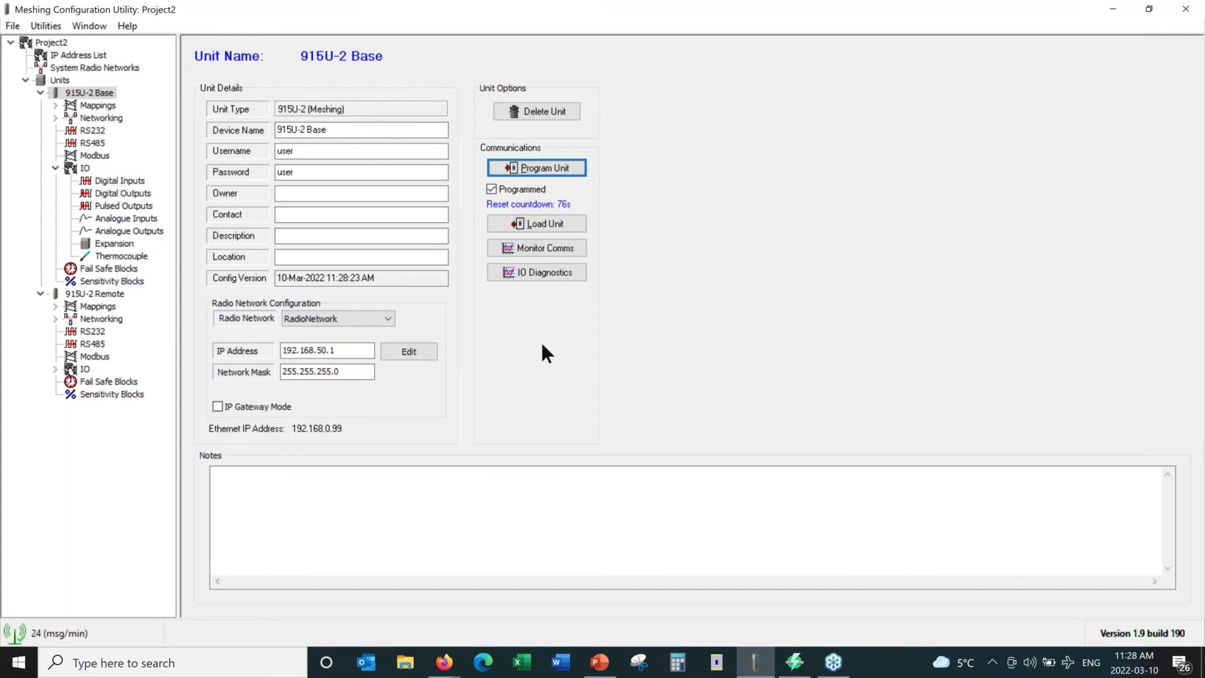
Program the 915U-2 Remote unit over Ethernet at 192.168.0.184 and accept the configuration changes
{"action": "left_click", "coordinate": [91, 295]}
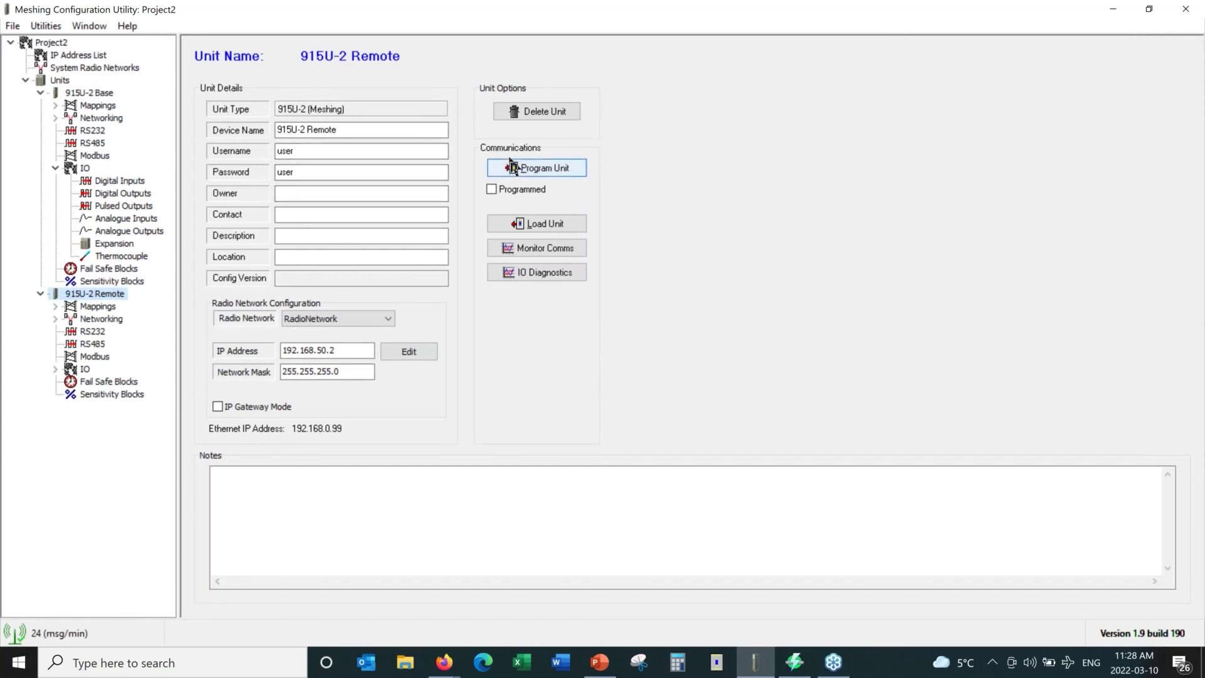
{"action": "left_click", "coordinate": [562, 168]}
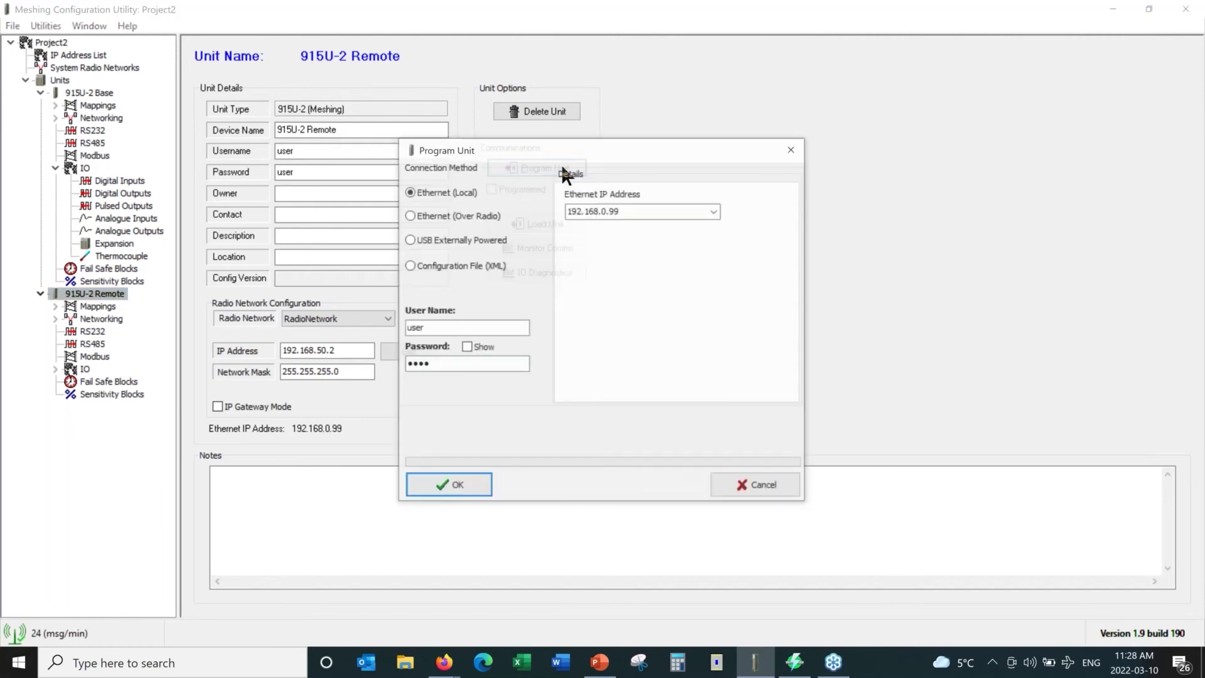
{"action": "double_click", "coordinate": [632, 212]}
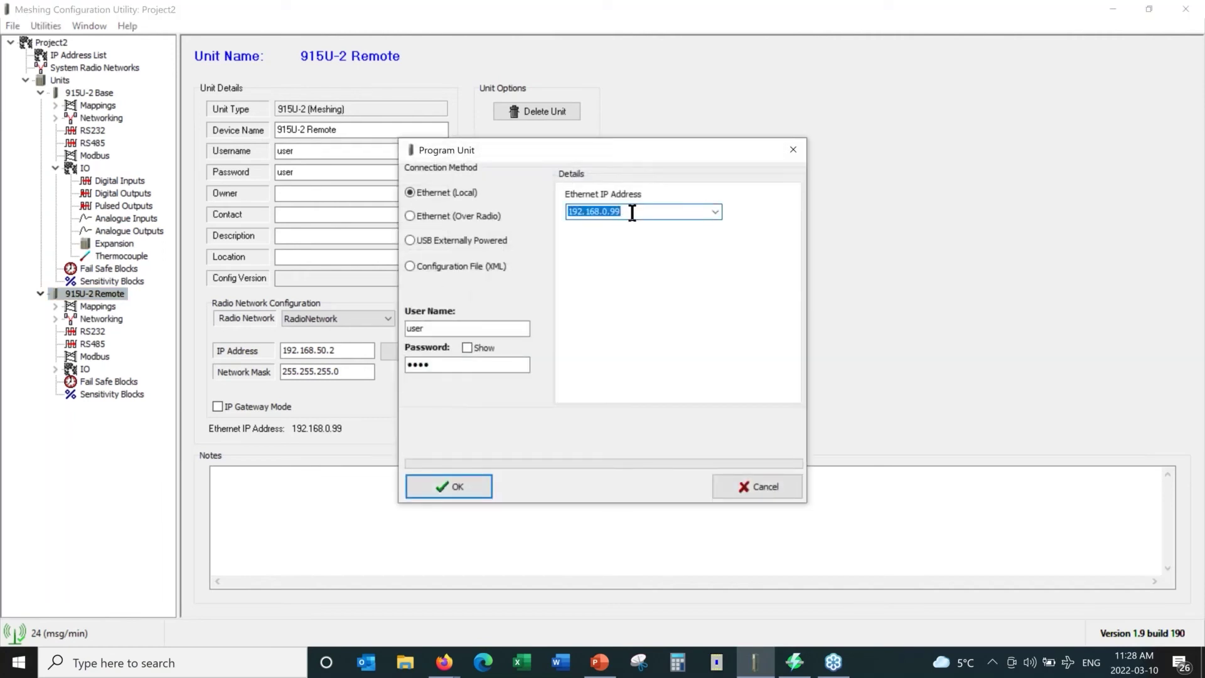
{"action": "left_click", "coordinate": [632, 213]}
{"action": "key", "text": "BackSpace"}
{"action": "key", "text": "BackSpace"}
{"action": "type", "text": "184"}
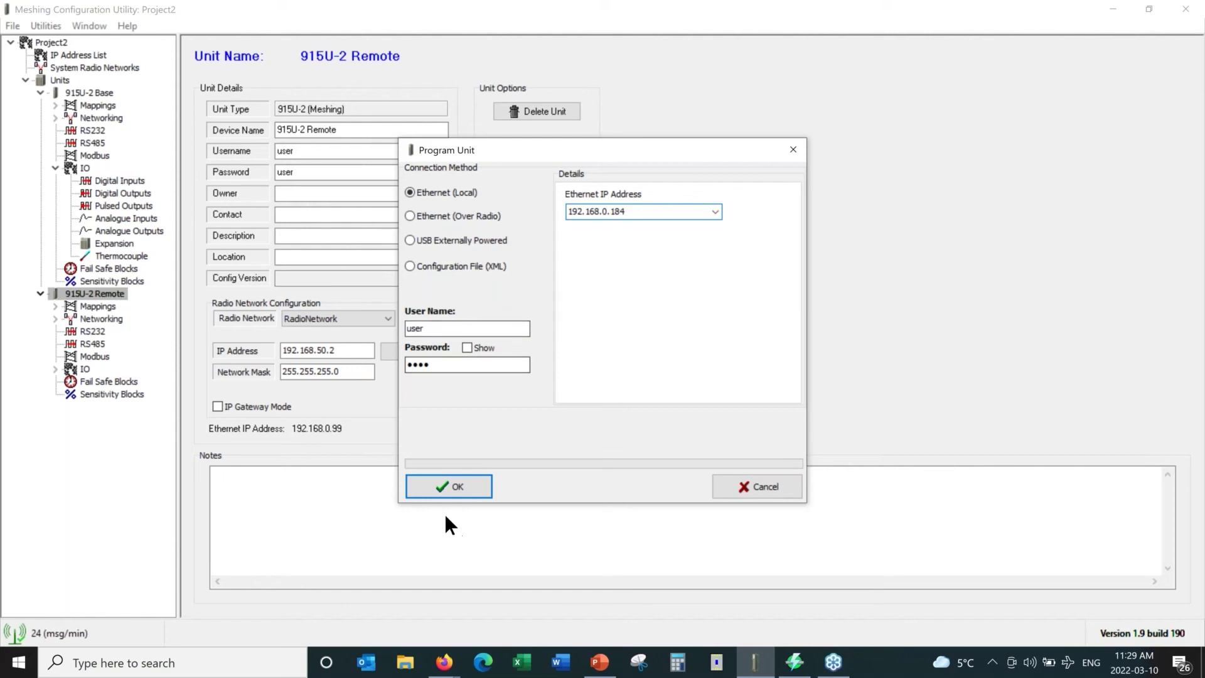
{"action": "left_click", "coordinate": [442, 483]}
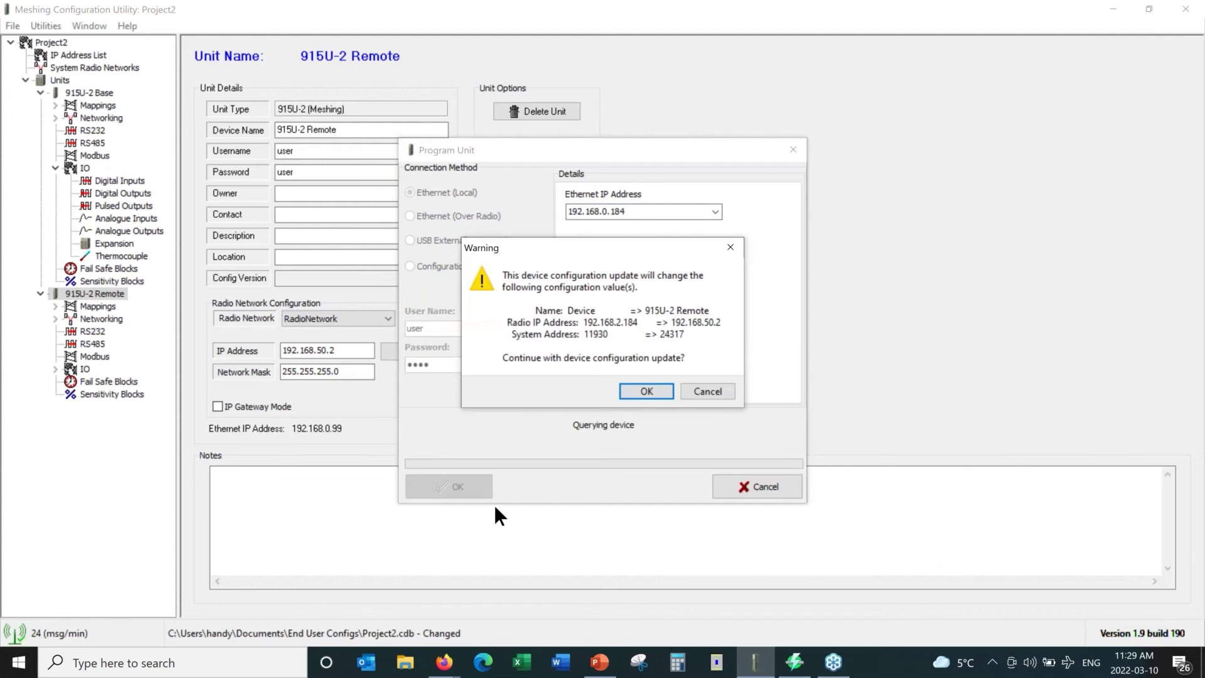
{"action": "left_click", "coordinate": [637, 391]}
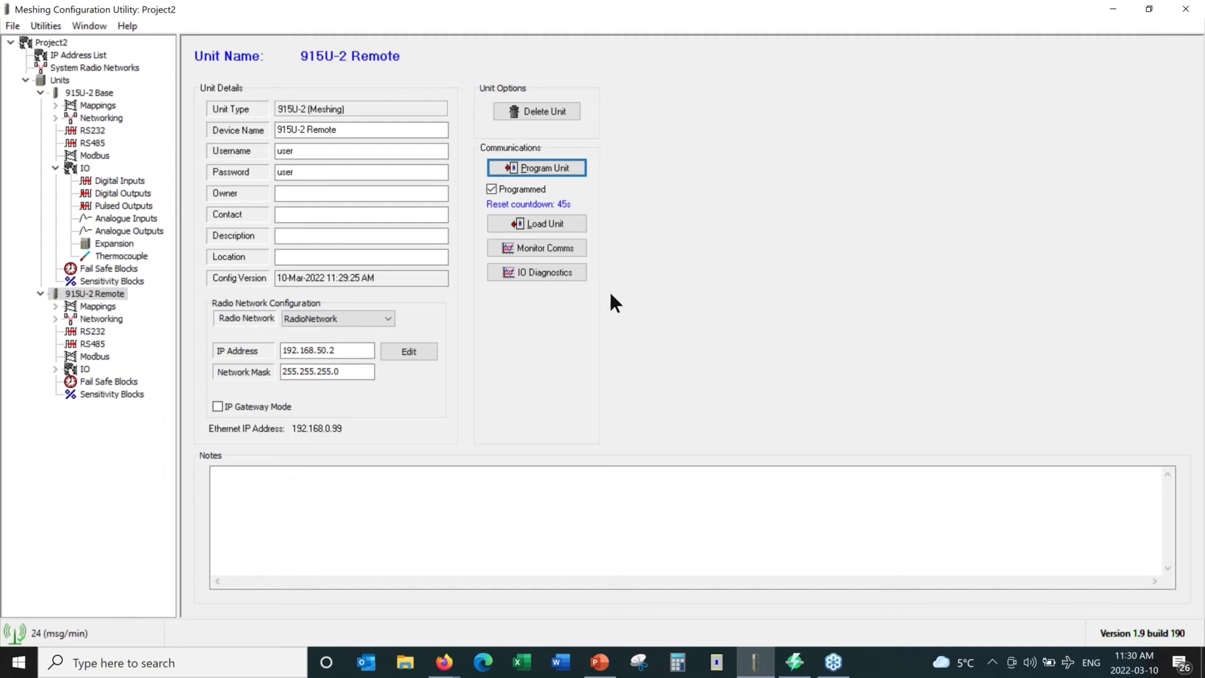
Start Monitor Comms to the Remote unit, changing the Ethernet IP address's last octet to 99 (192.168.0.99) and connecting
{"action": "left_click", "coordinate": [543, 249]}
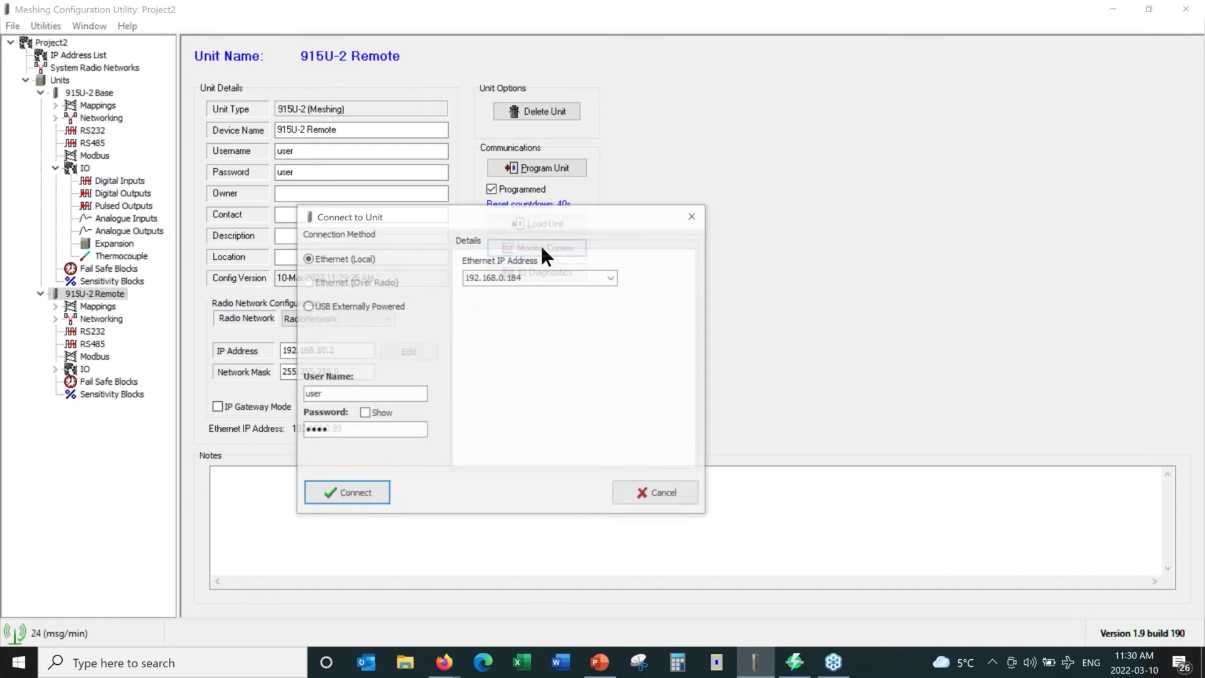
{"action": "double_click", "coordinate": [535, 278]}
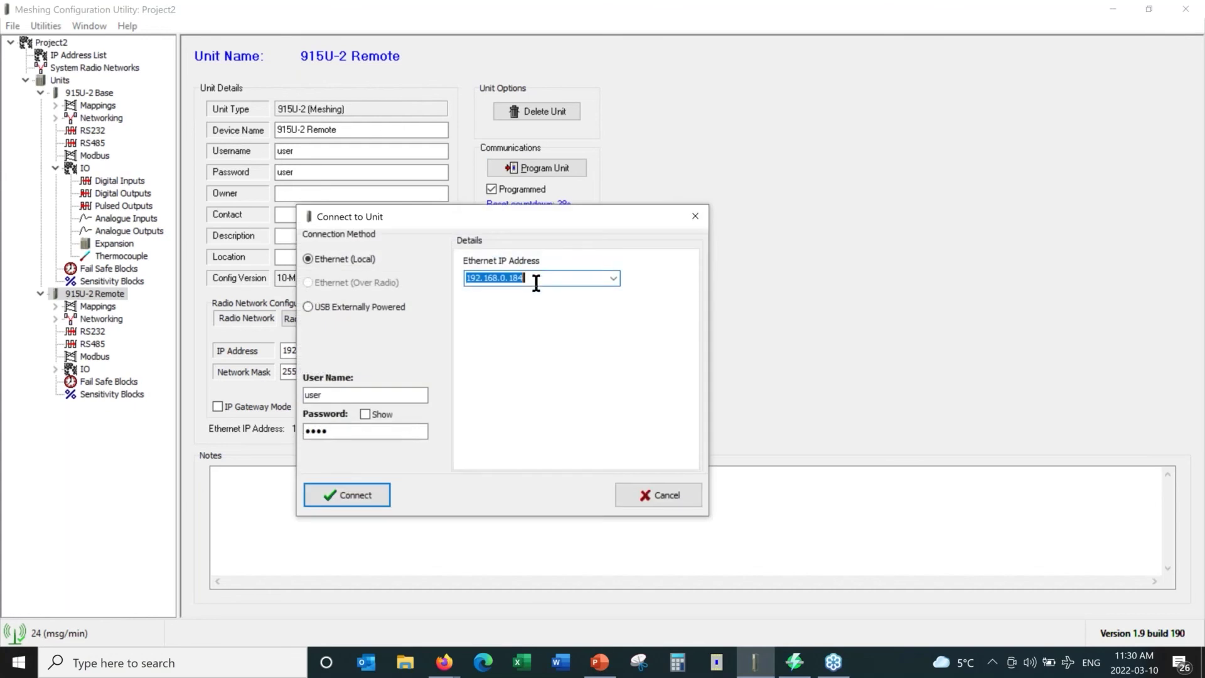
{"action": "left_click", "coordinate": [535, 278]}
{"action": "key", "text": "BackSpace"}
{"action": "key", "text": "BackSpace"}
{"action": "key", "text": "BackSpace"}
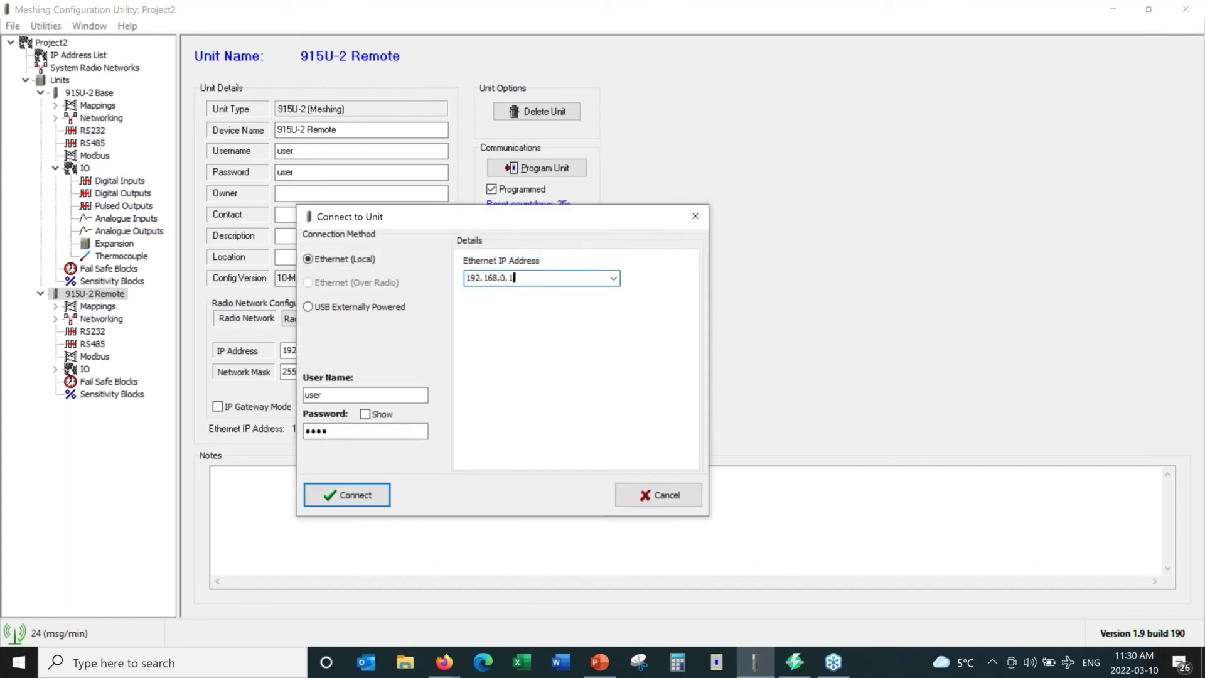
{"action": "type", "text": "99"}
{"action": "left_click", "coordinate": [359, 496]}
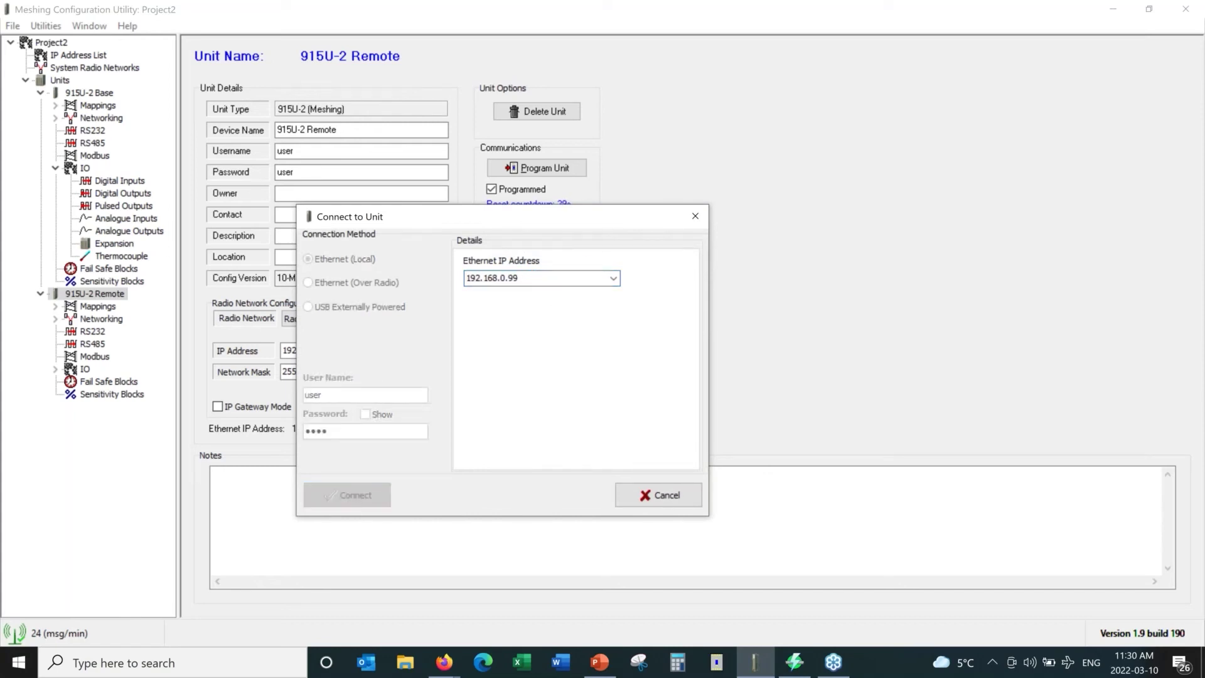
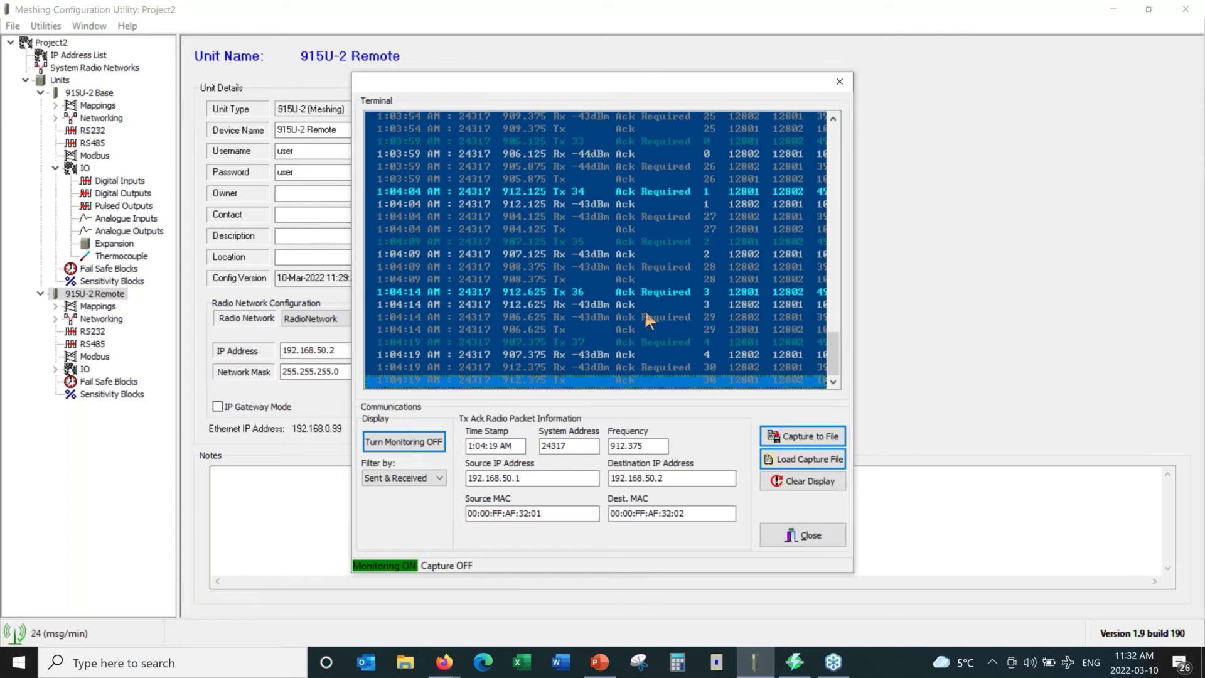
Inspect a Tx packet's source and destination IP in the live traffic monitor
{"action": "left_click", "coordinate": [516, 483]}
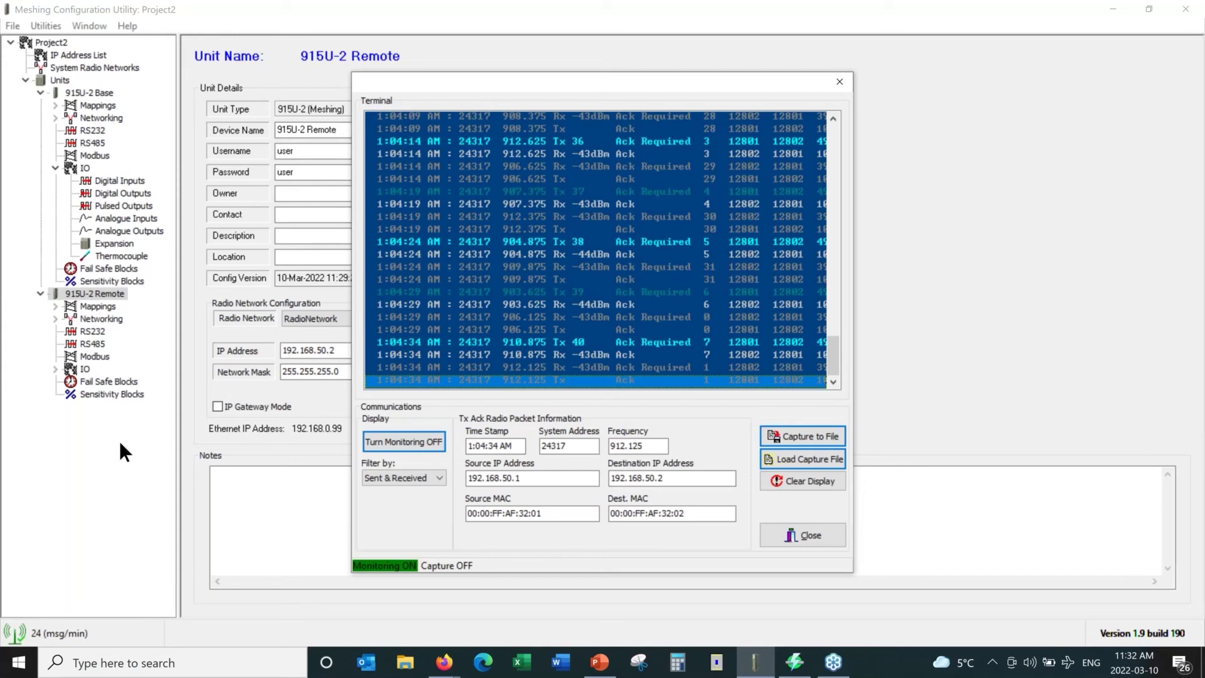
Close the traffic monitor and review the Remote unit's General IO readings over Ethernet (Local), e.g. 24.14 V supply
{"action": "left_click", "coordinate": [811, 535]}
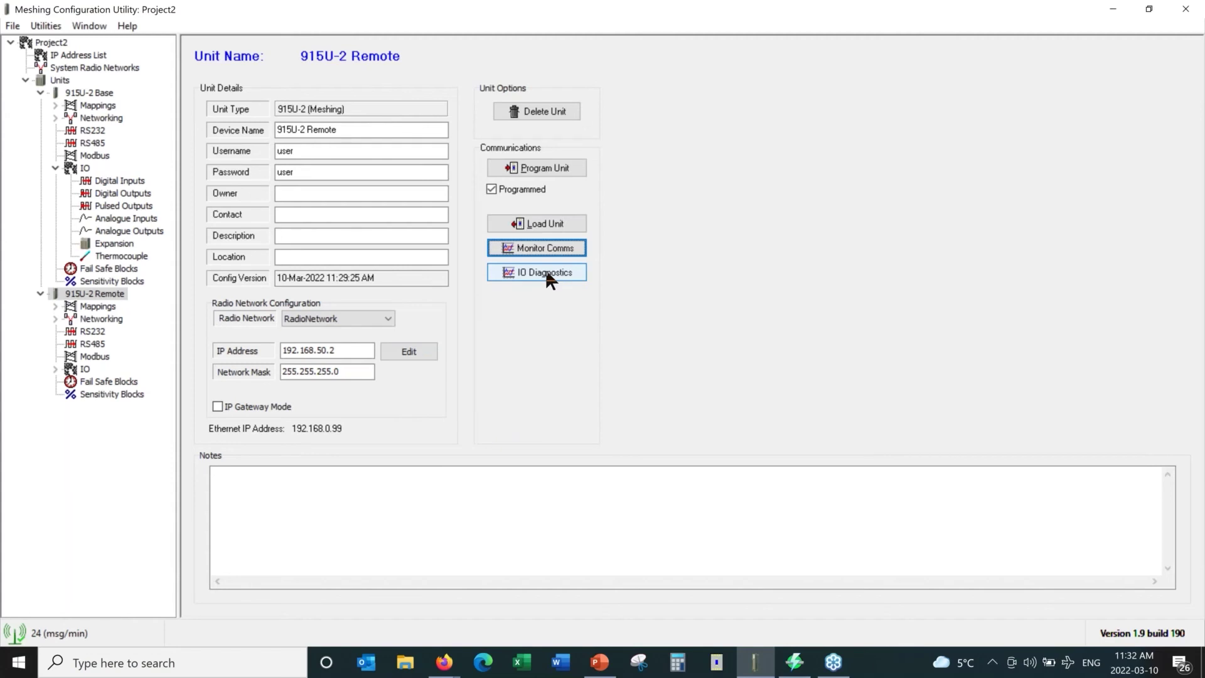
{"action": "left_click", "coordinate": [546, 275]}
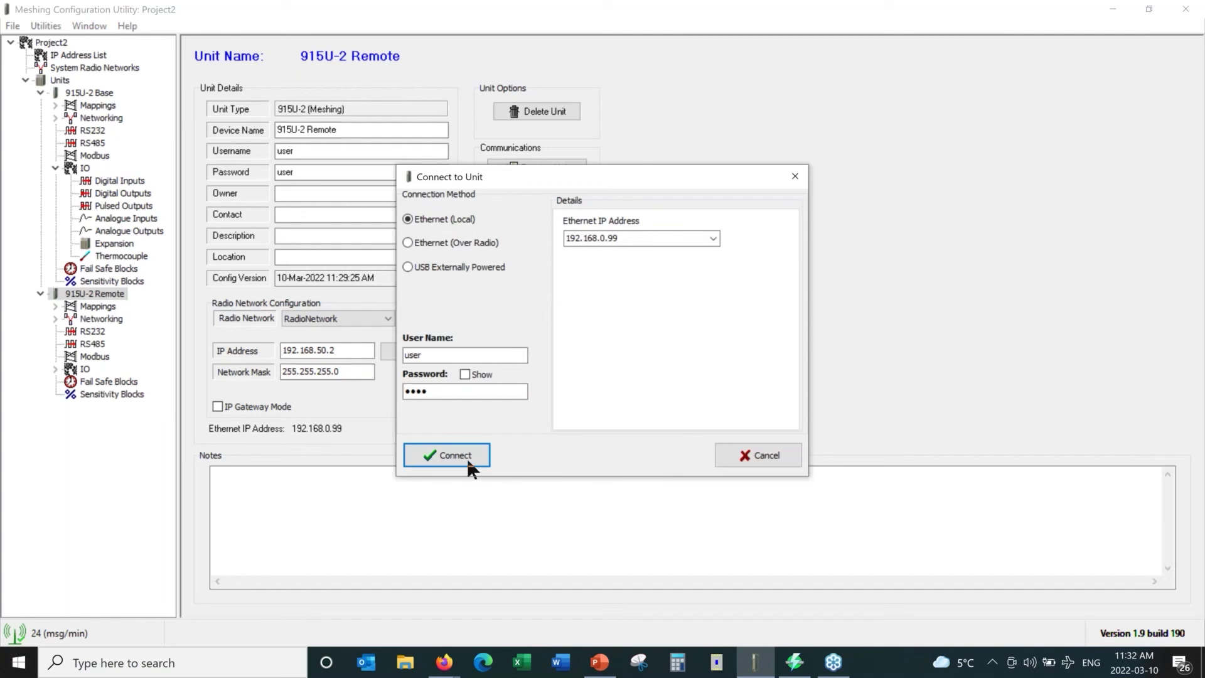
{"action": "left_click", "coordinate": [467, 457]}
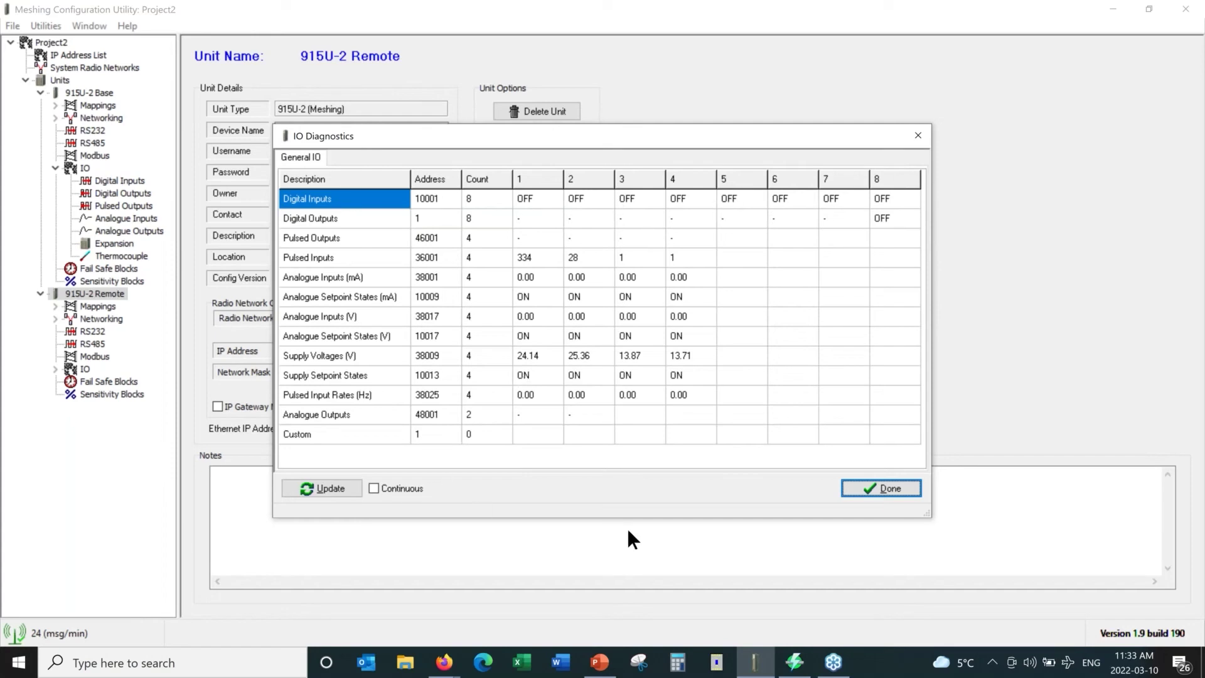
{"action": "left_click", "coordinate": [878, 489]}
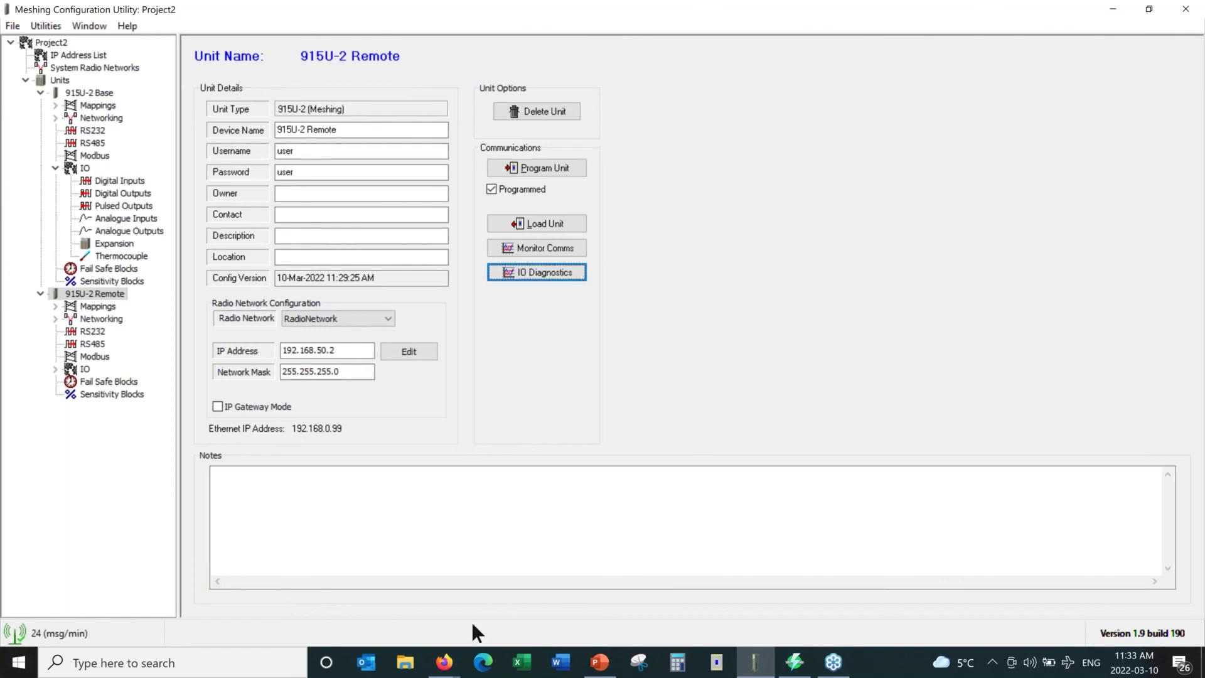
Switch to Firefox and load 192.168.0.99 in place of the current address
{"action": "mouse_move", "coordinate": [444, 666]}
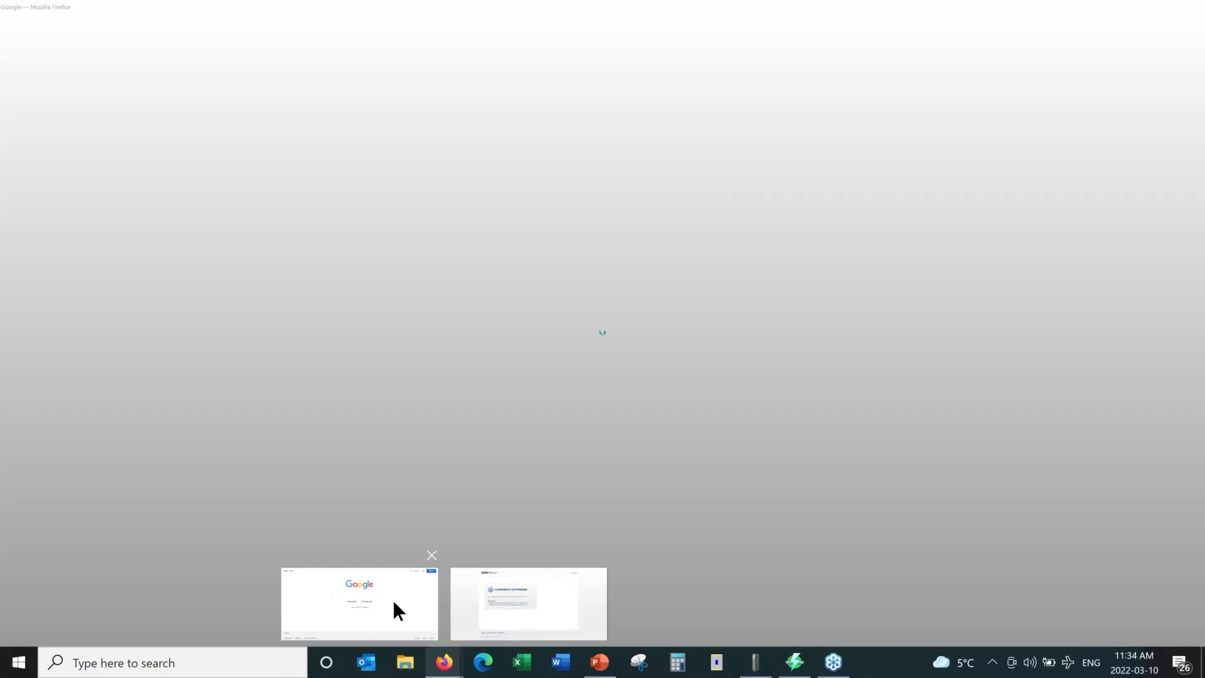
{"action": "left_click", "coordinate": [393, 600]}
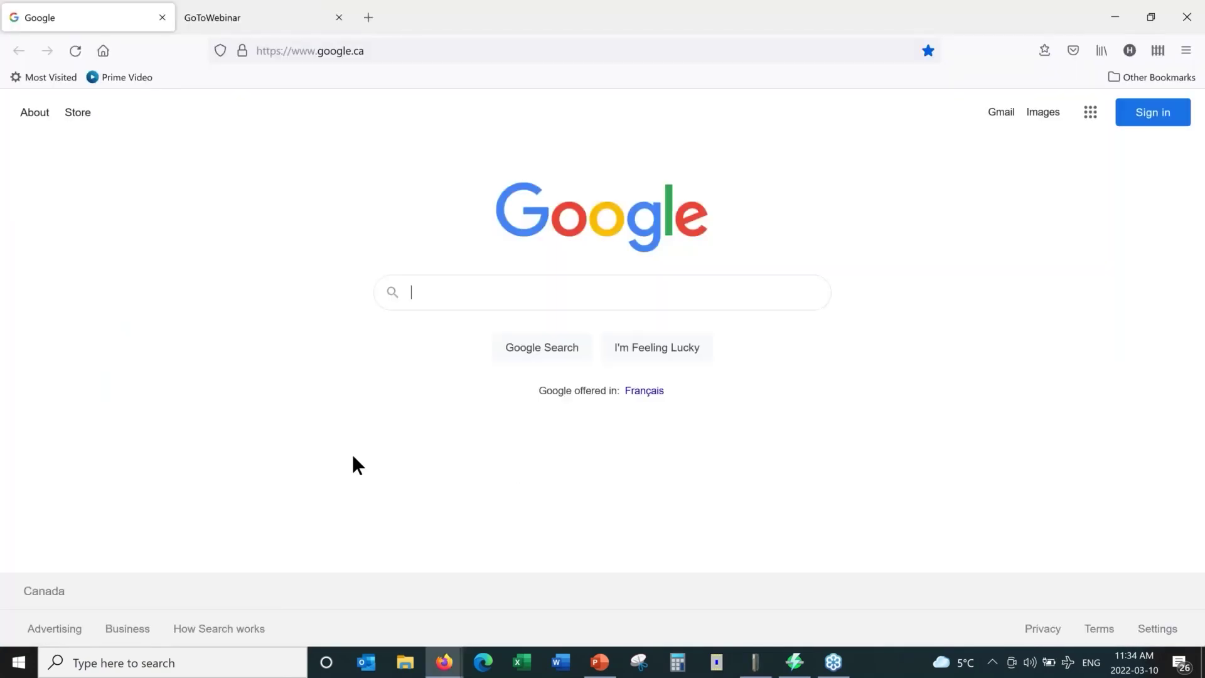
{"action": "left_click", "coordinate": [433, 50]}
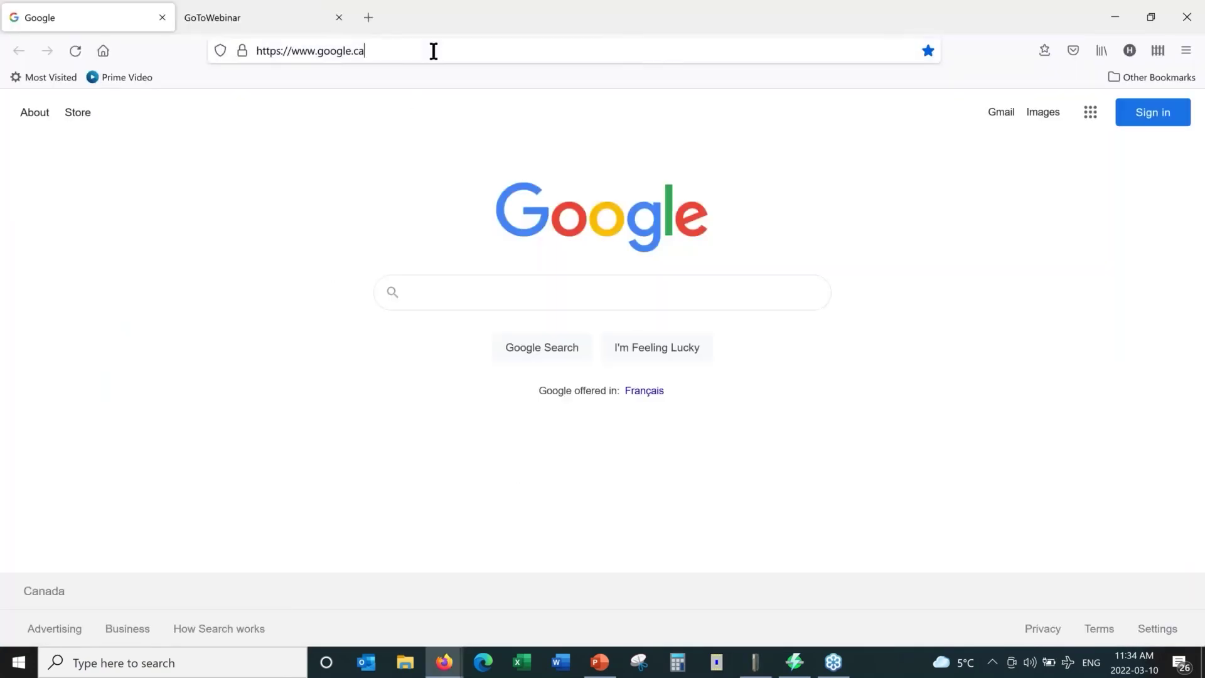
{"action": "key", "text": "BackSpace"}
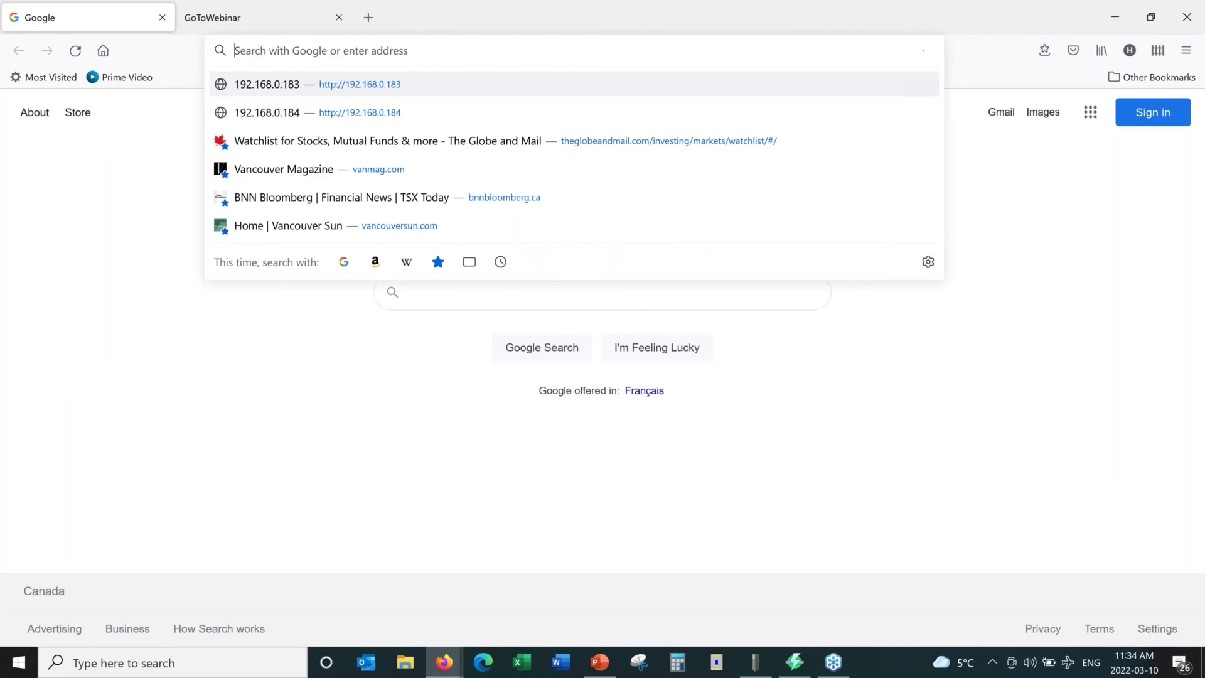
{"action": "type", "text": "19"}
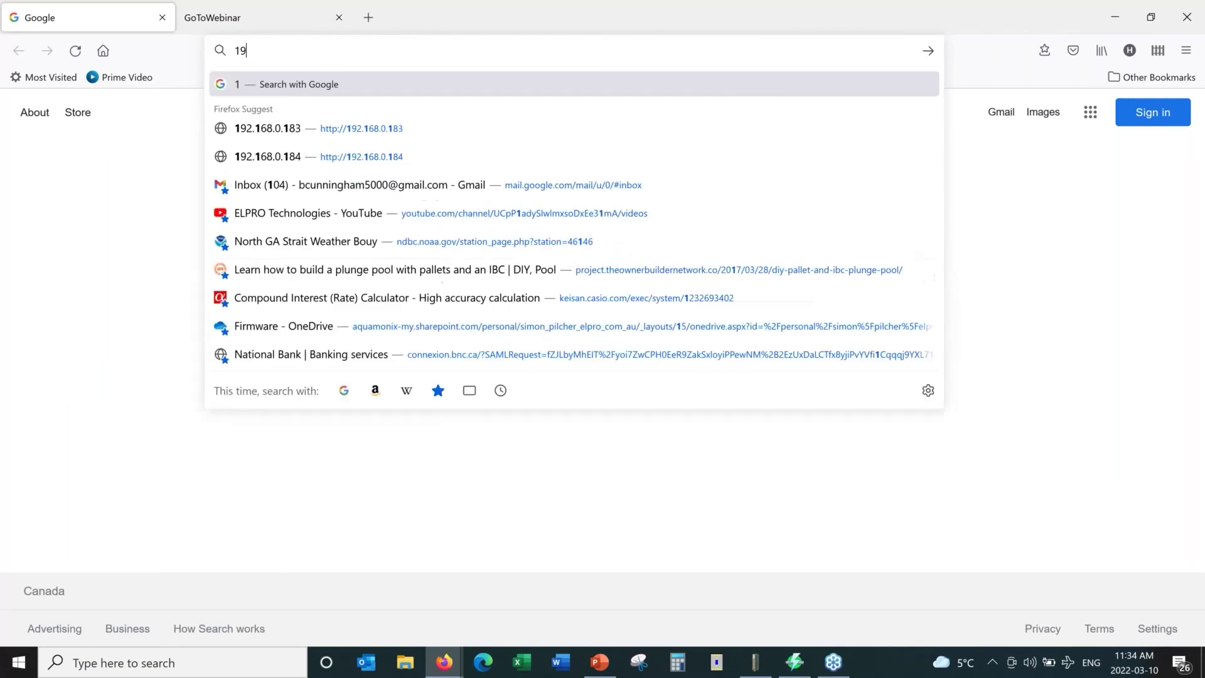
{"action": "type", "text": "2.168"}
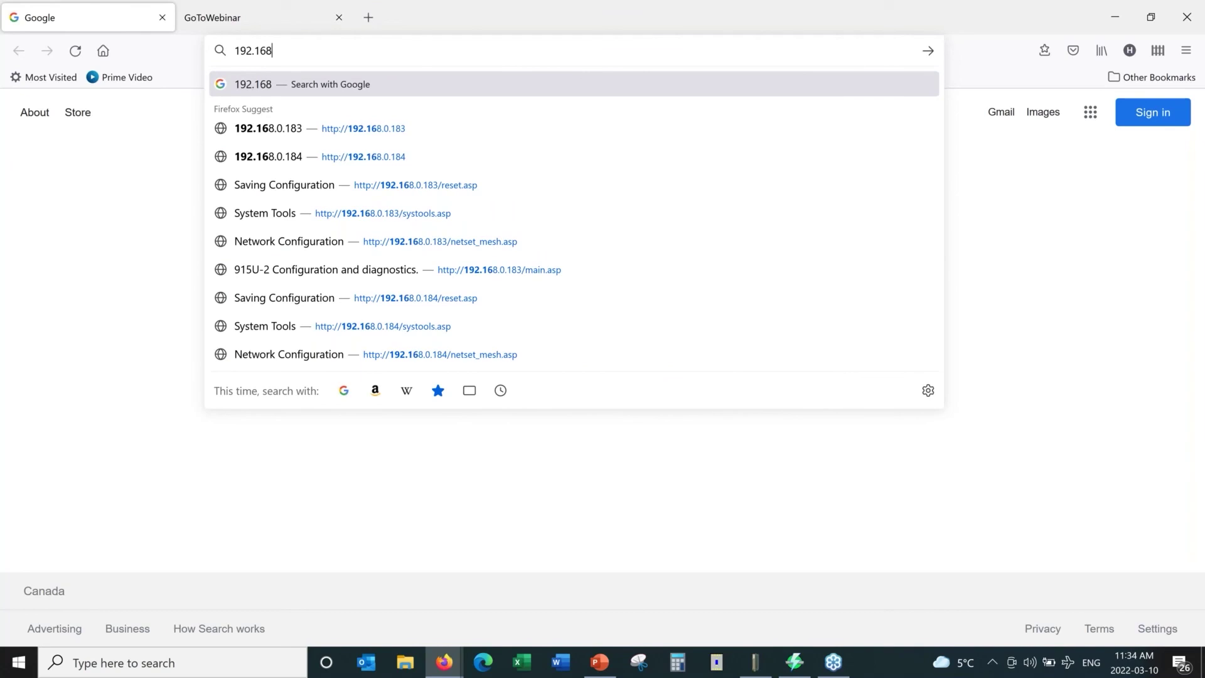
{"action": "type", "text": ".0.99"}
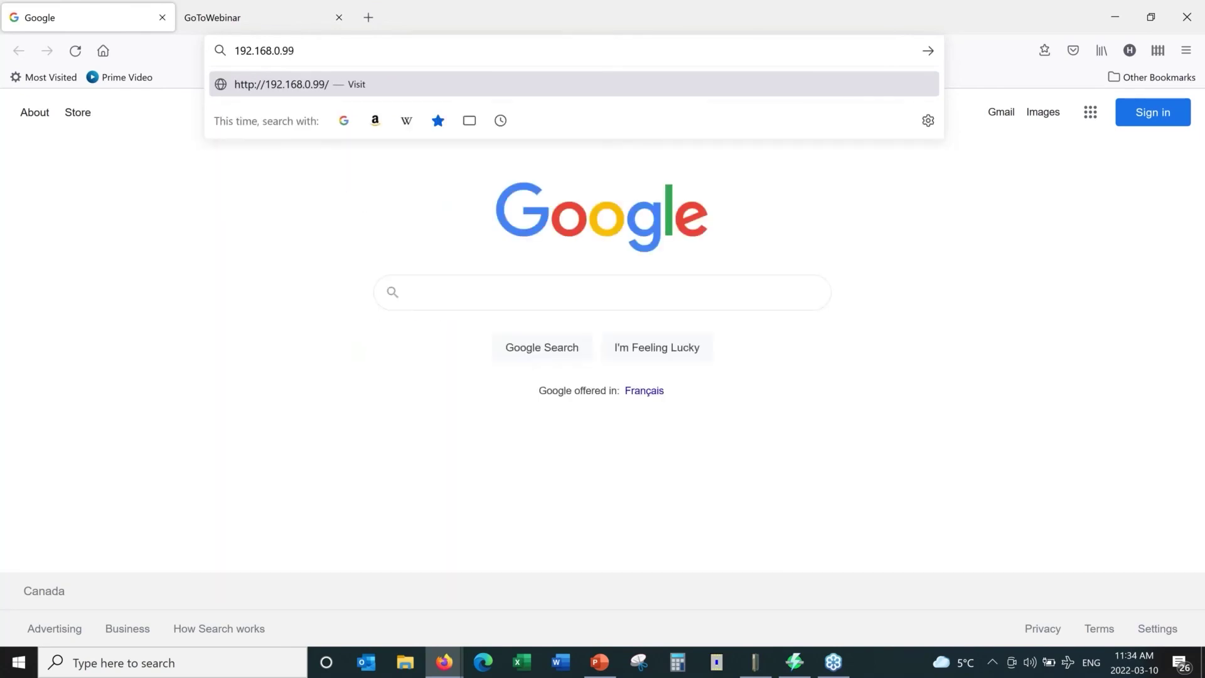
{"action": "key", "text": "Return"}
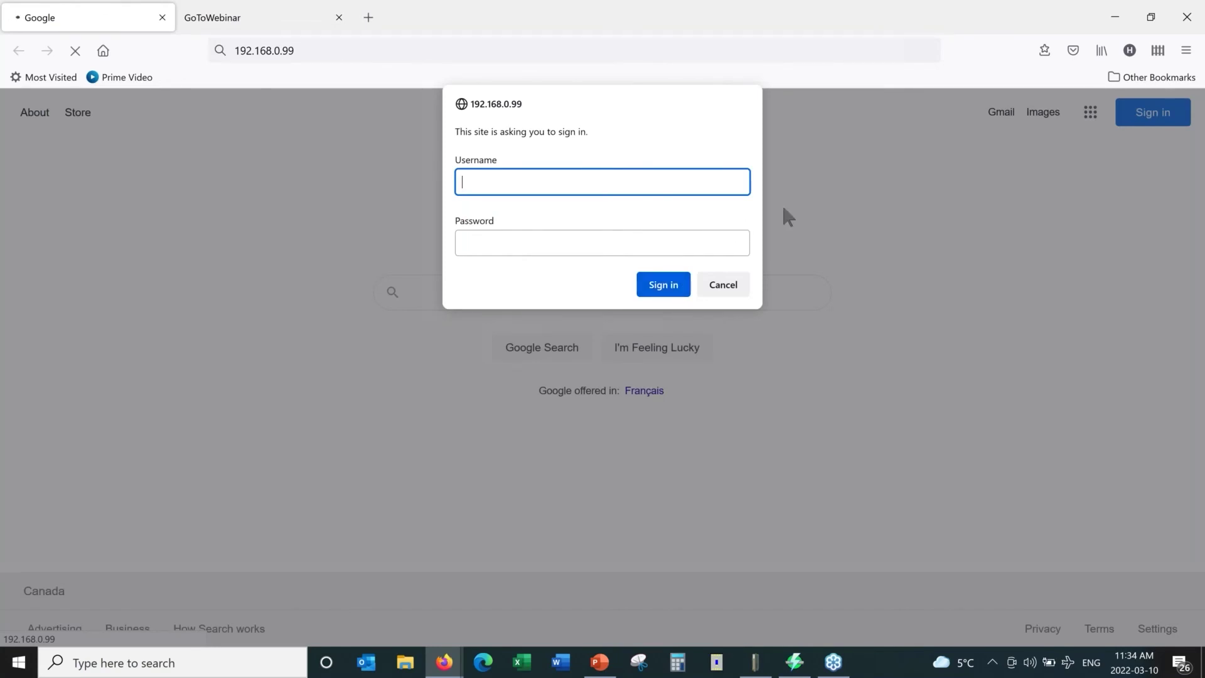
Sign in with the unit's username and password, declining Firefox's offer to save the login
{"action": "type", "text": "user"}
{"action": "key", "text": "Tab"}
{"action": "type", "text": "*****"}
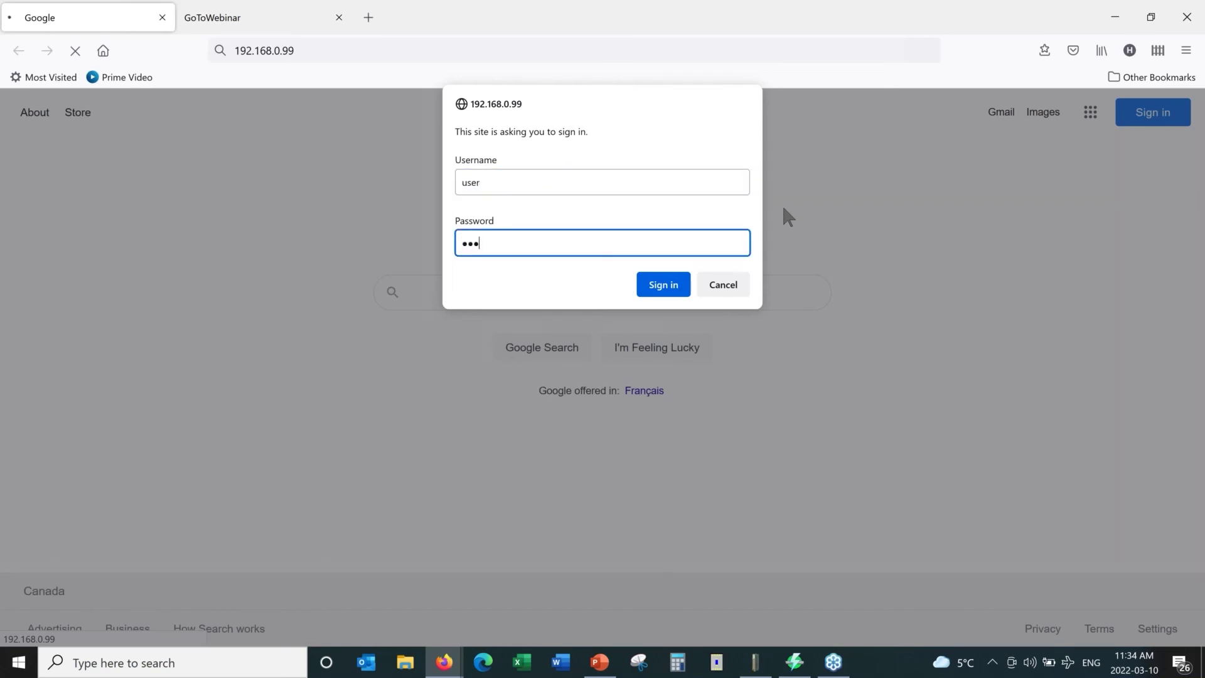
{"action": "key", "text": "Return"}
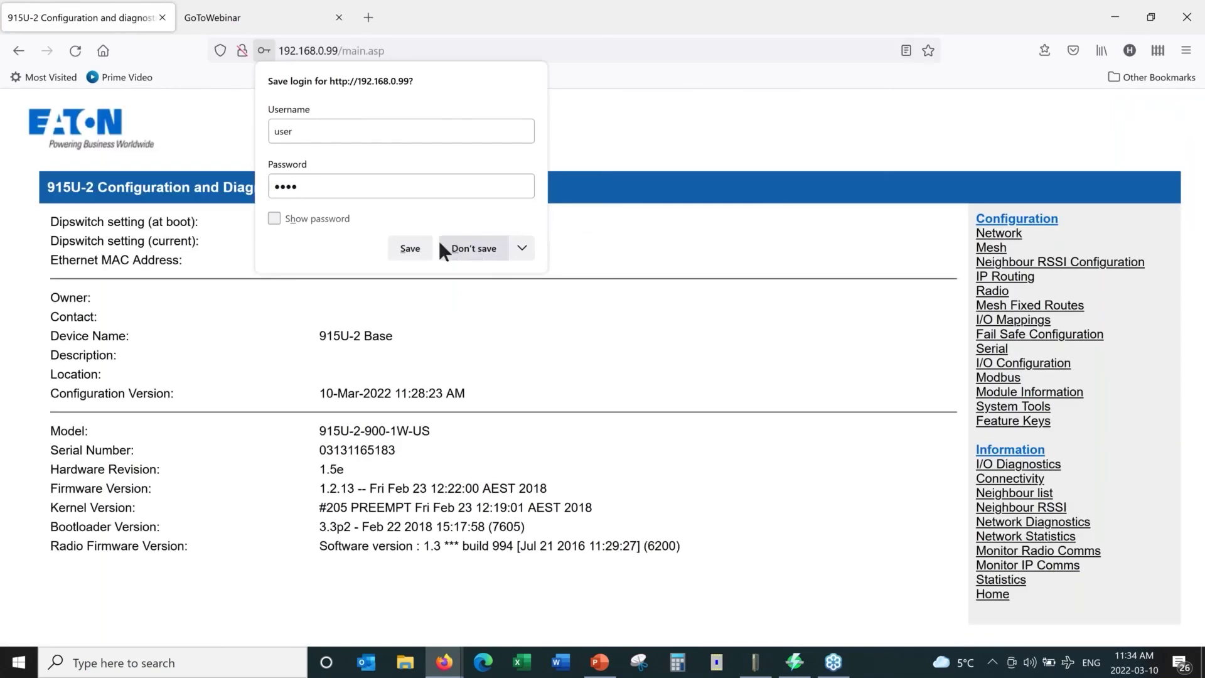
{"action": "left_click", "coordinate": [410, 247]}
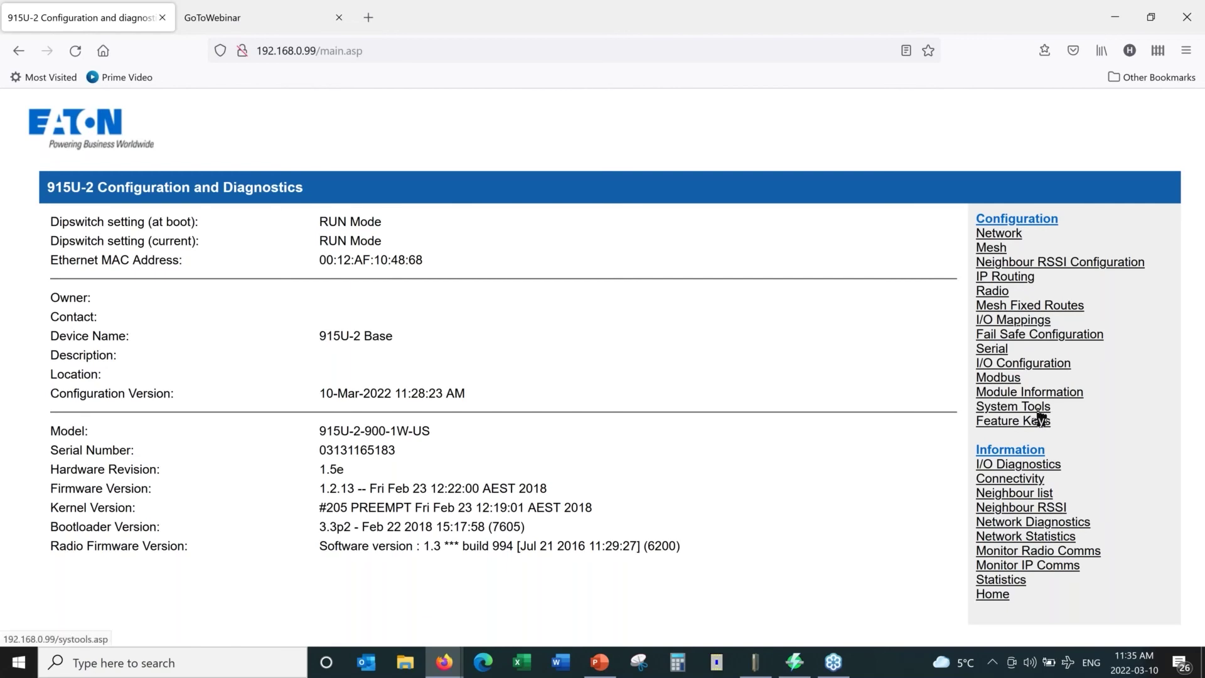
Go to System Tools, then I/O Diagnostics under Information
{"action": "left_click", "coordinate": [1037, 409]}
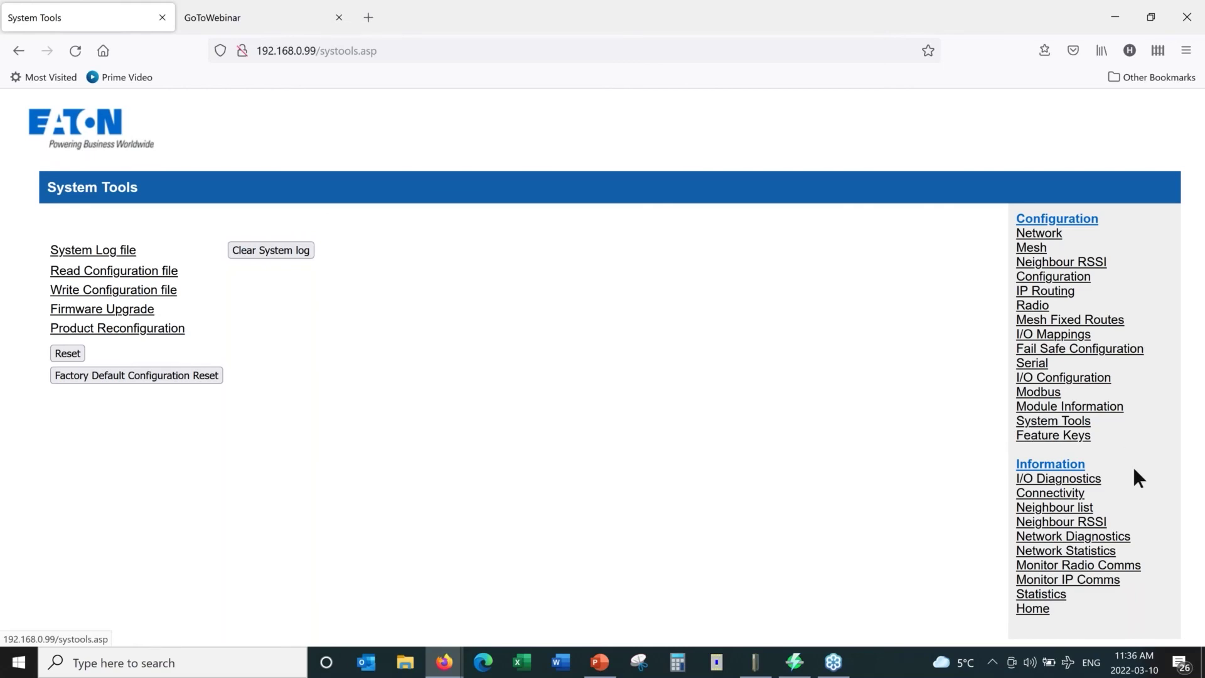
{"action": "left_click", "coordinate": [1093, 480]}
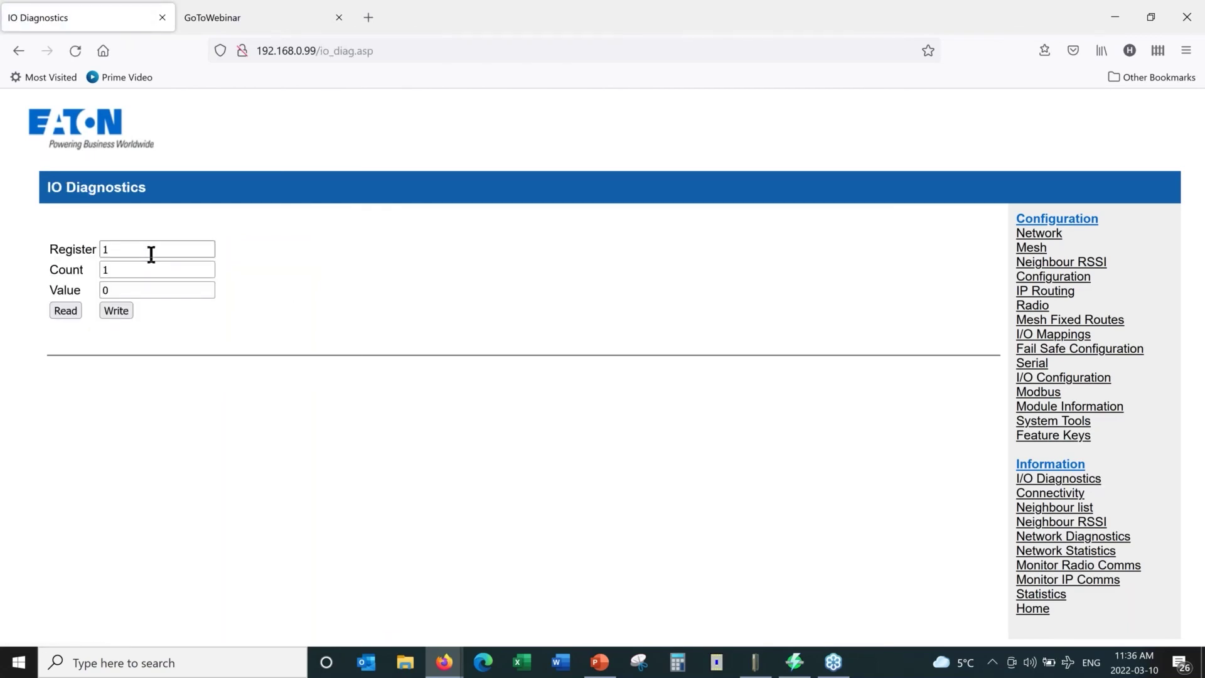
Read 4 registers from 30001, returning 8192, 8192, 8192 and 8194
{"action": "left_click", "coordinate": [149, 249]}
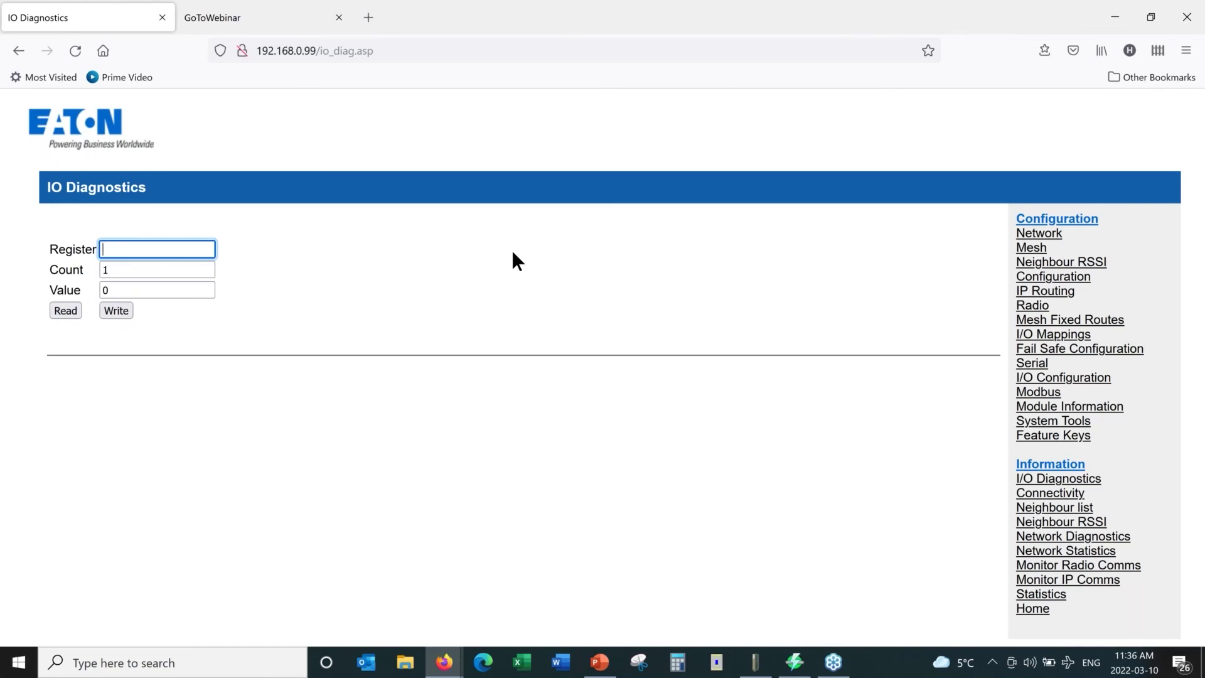
{"action": "type", "text": "30001"}
{"action": "key", "text": "Tab"}
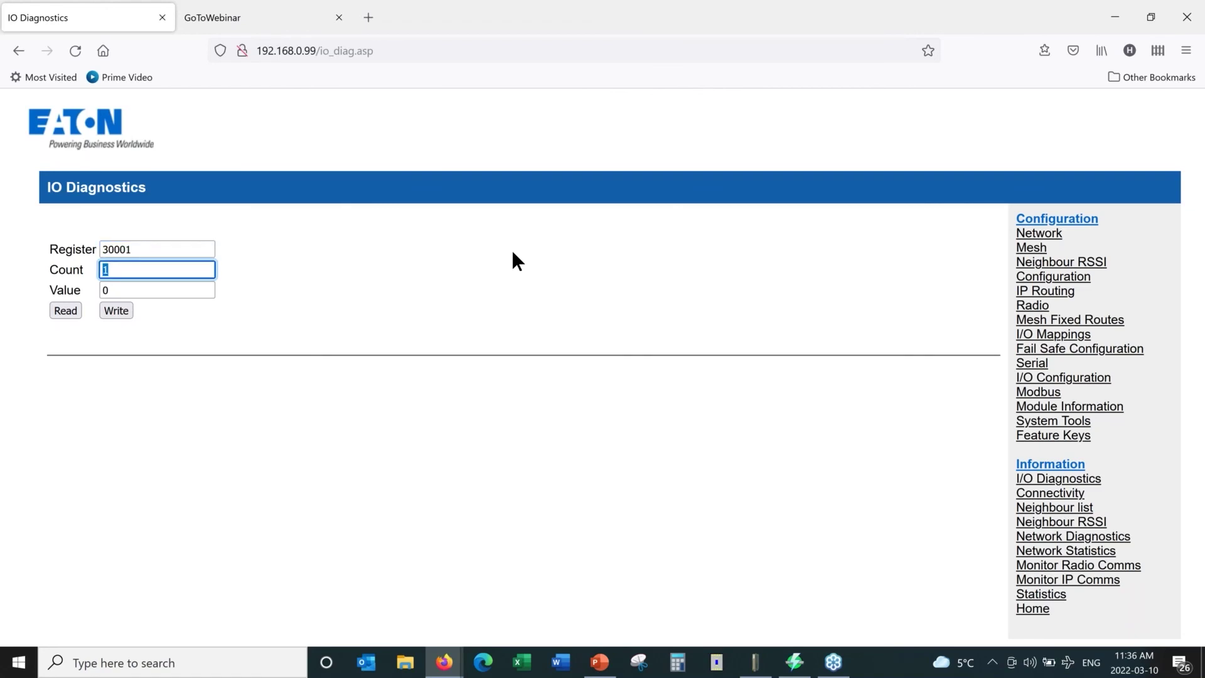
{"action": "type", "text": "4"}
{"action": "left_click", "coordinate": [61, 315]}
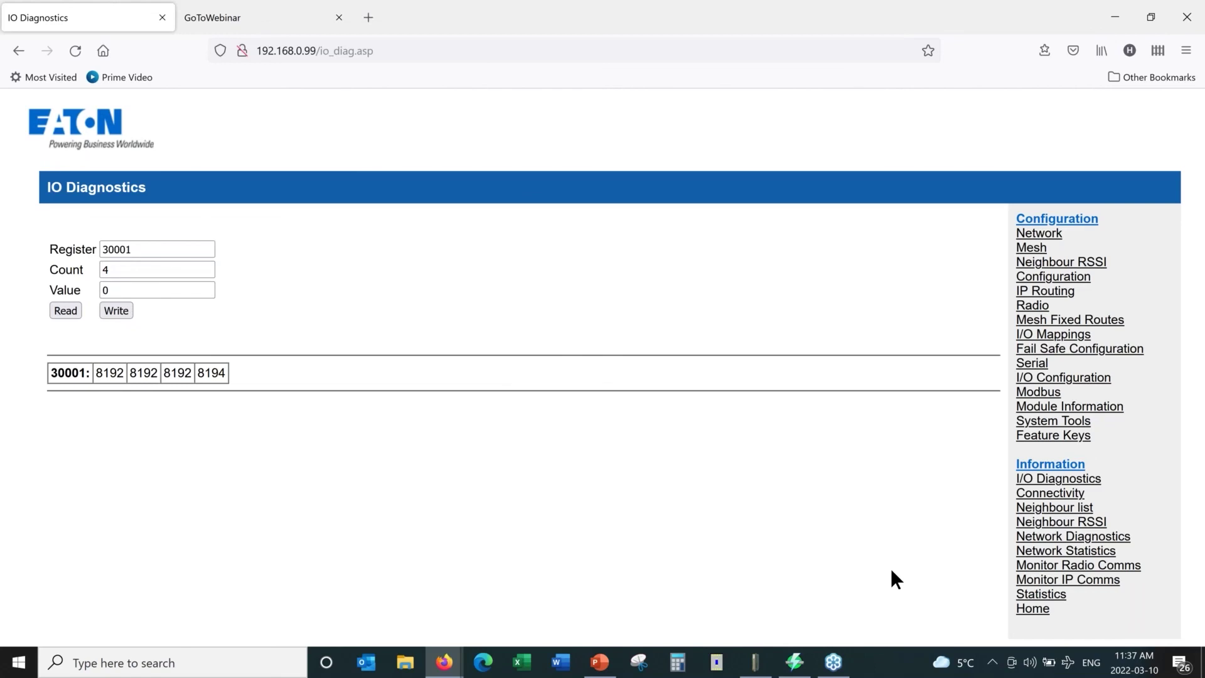
Review the connected devices on Connectivity, then show the Neighbour list with 192.168.50.2 at RSSI -43
{"action": "left_click", "coordinate": [1046, 500]}
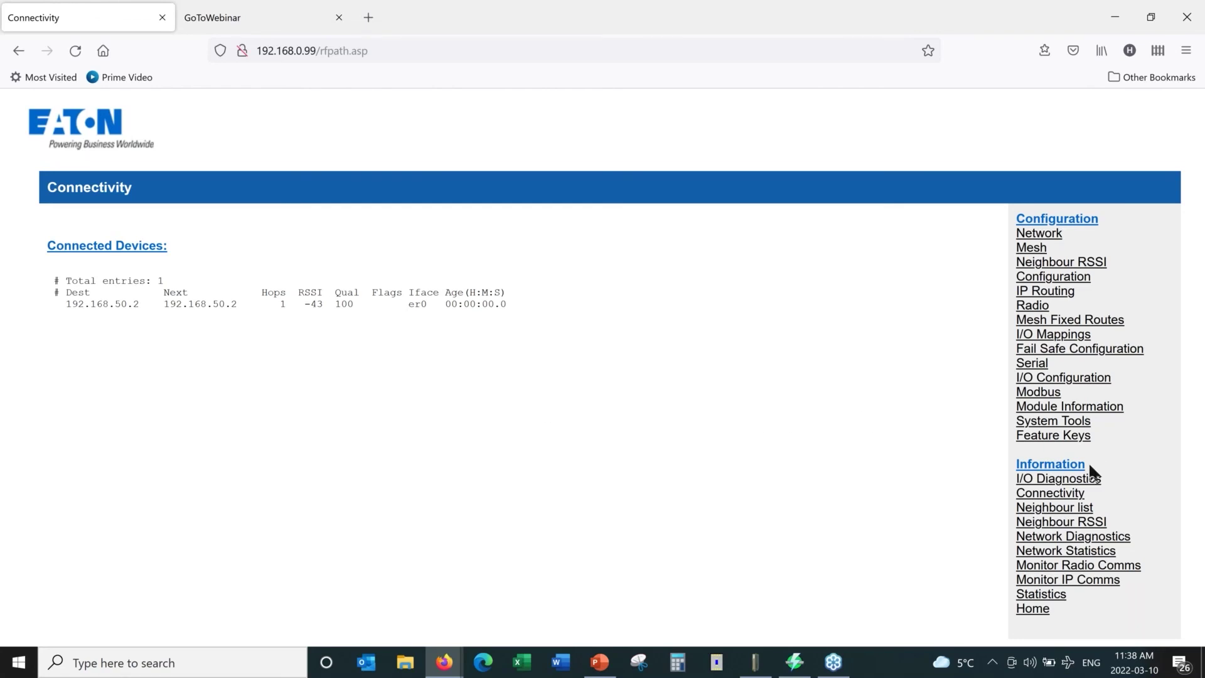
{"action": "left_click", "coordinate": [1034, 508]}
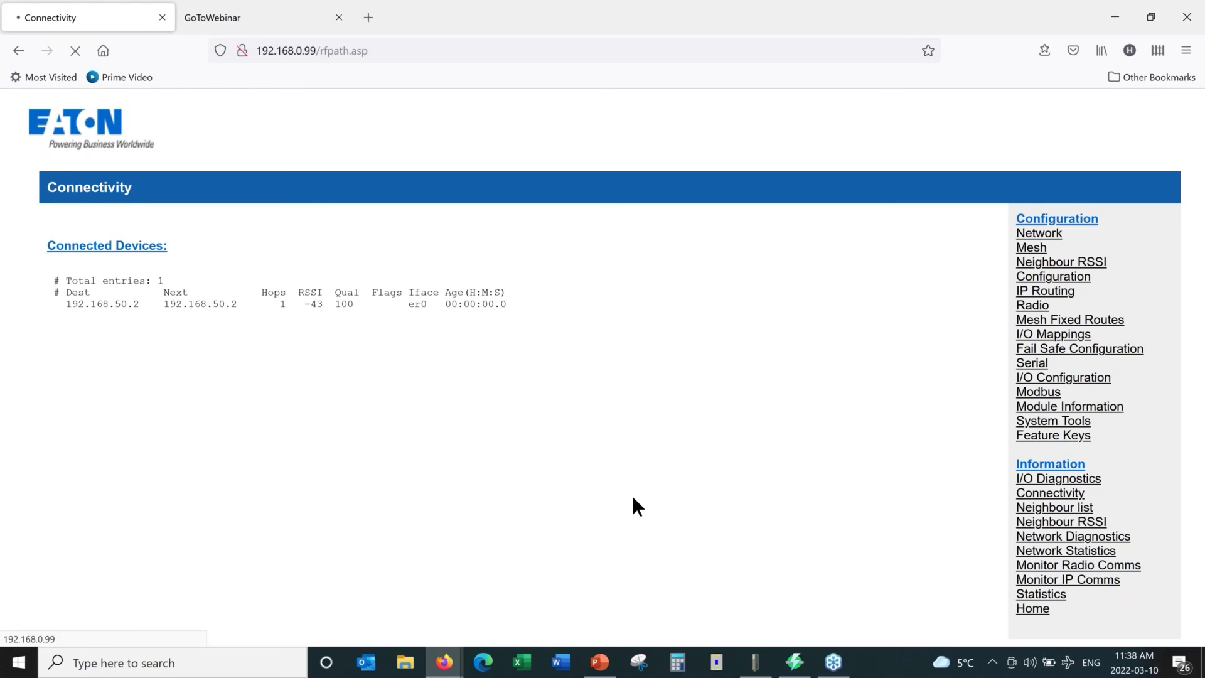
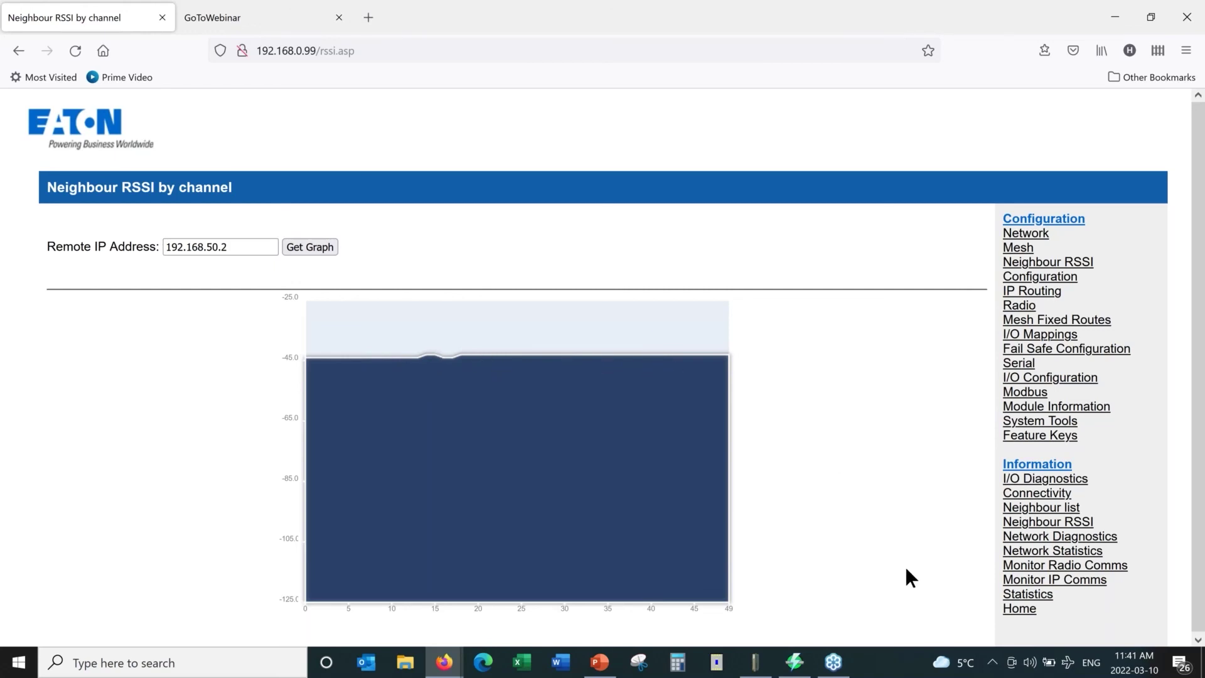
Ping the remote radio at 192.168.50.2 from the Network Diagnostics page
{"action": "left_click", "coordinate": [1039, 542]}
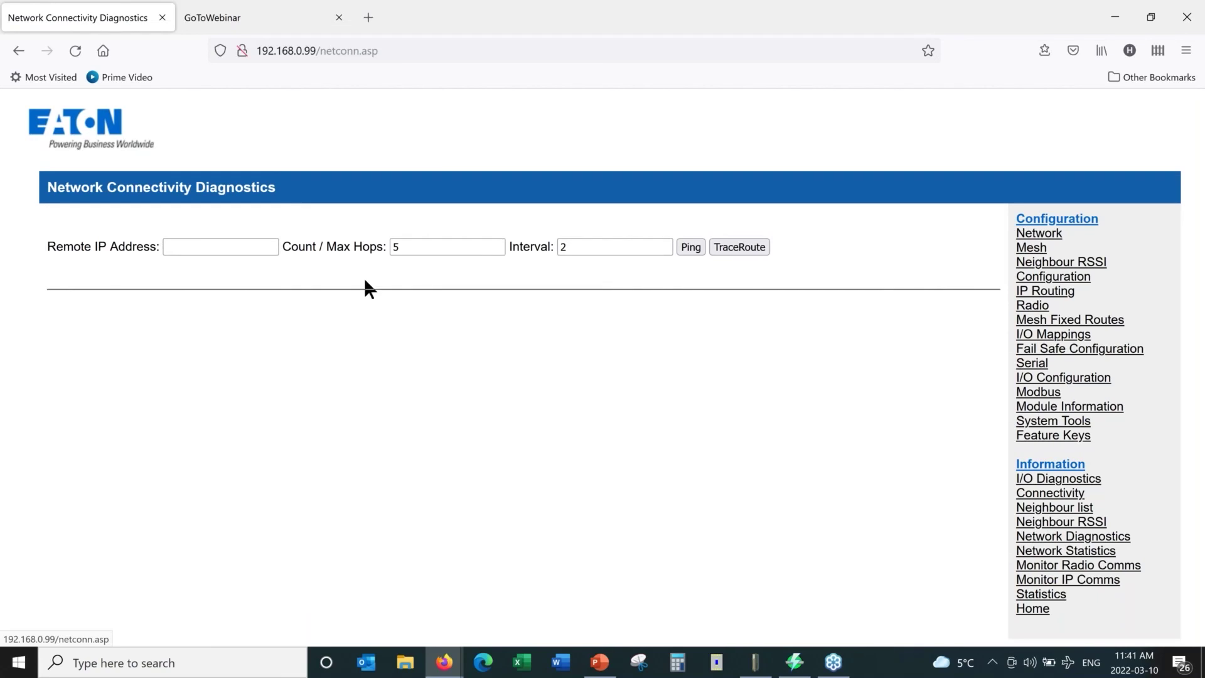
{"action": "left_click", "coordinate": [216, 249]}
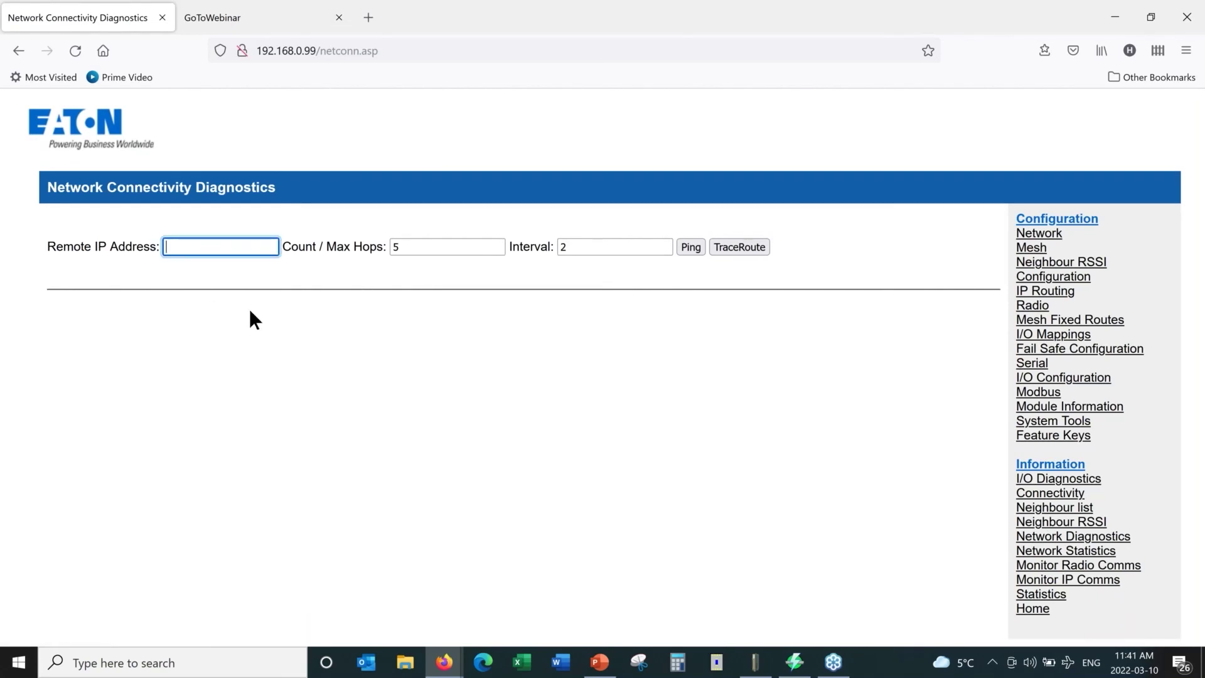
{"action": "type", "text": "192.168.50.2"}
{"action": "left_click", "coordinate": [691, 248]}
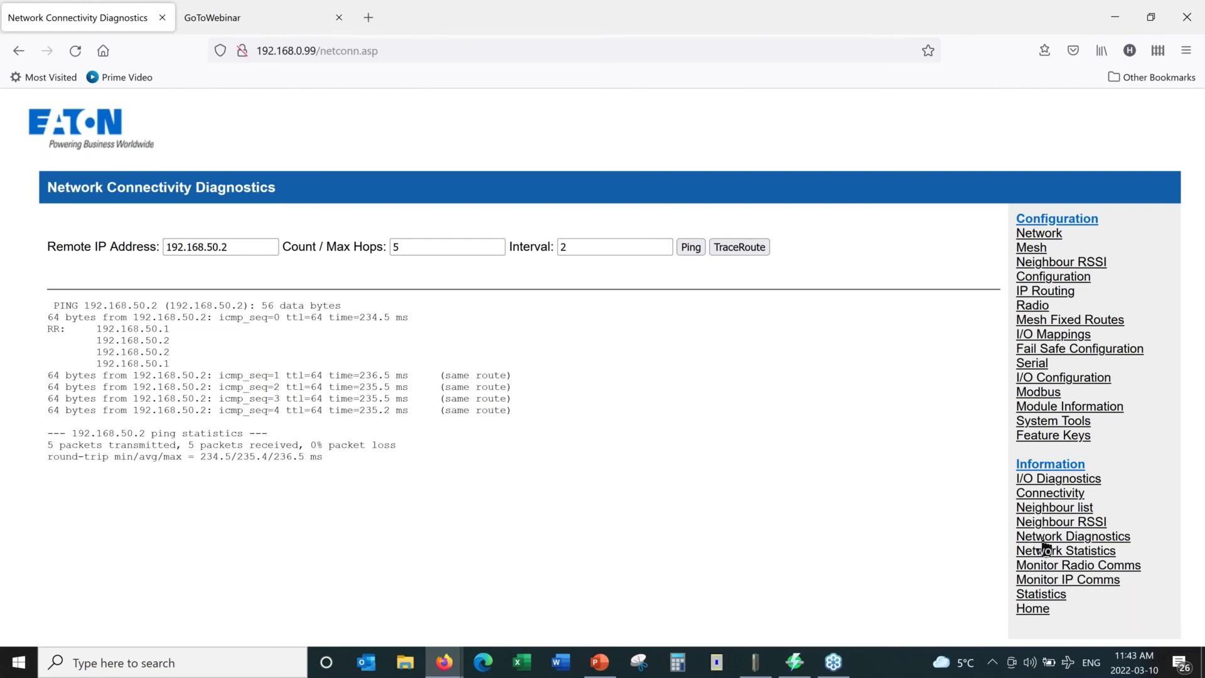
{"action": "left_click", "coordinate": [1031, 557]}
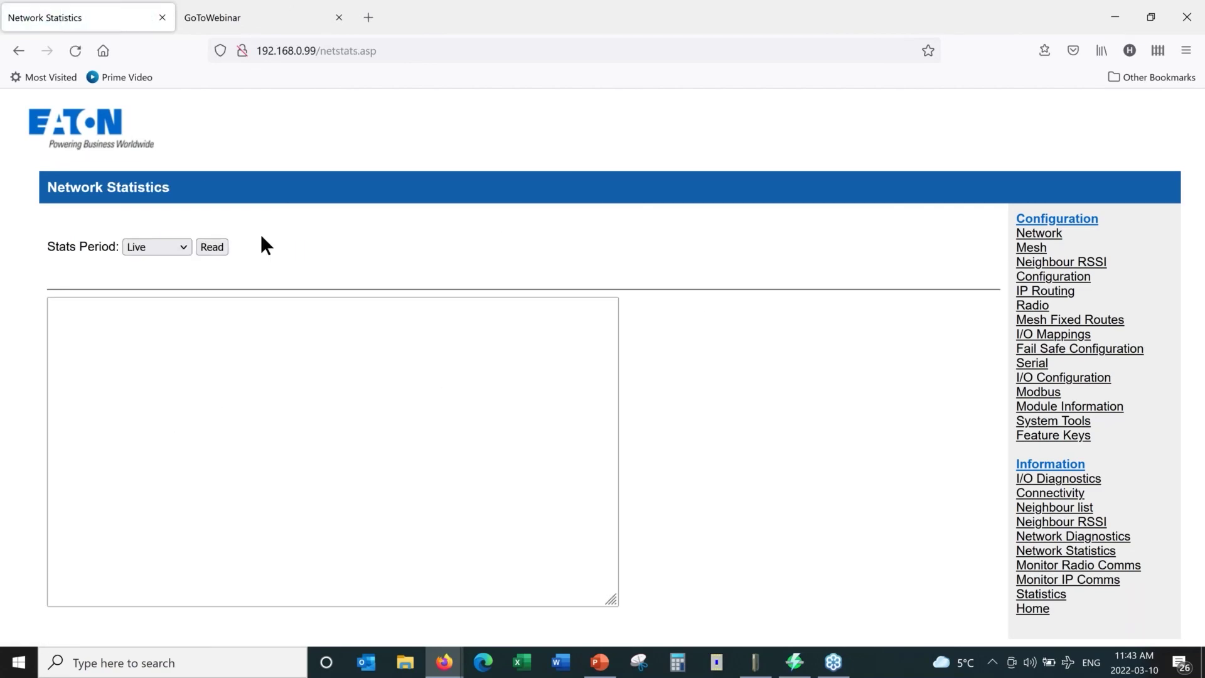
{"action": "left_click", "coordinate": [212, 247]}
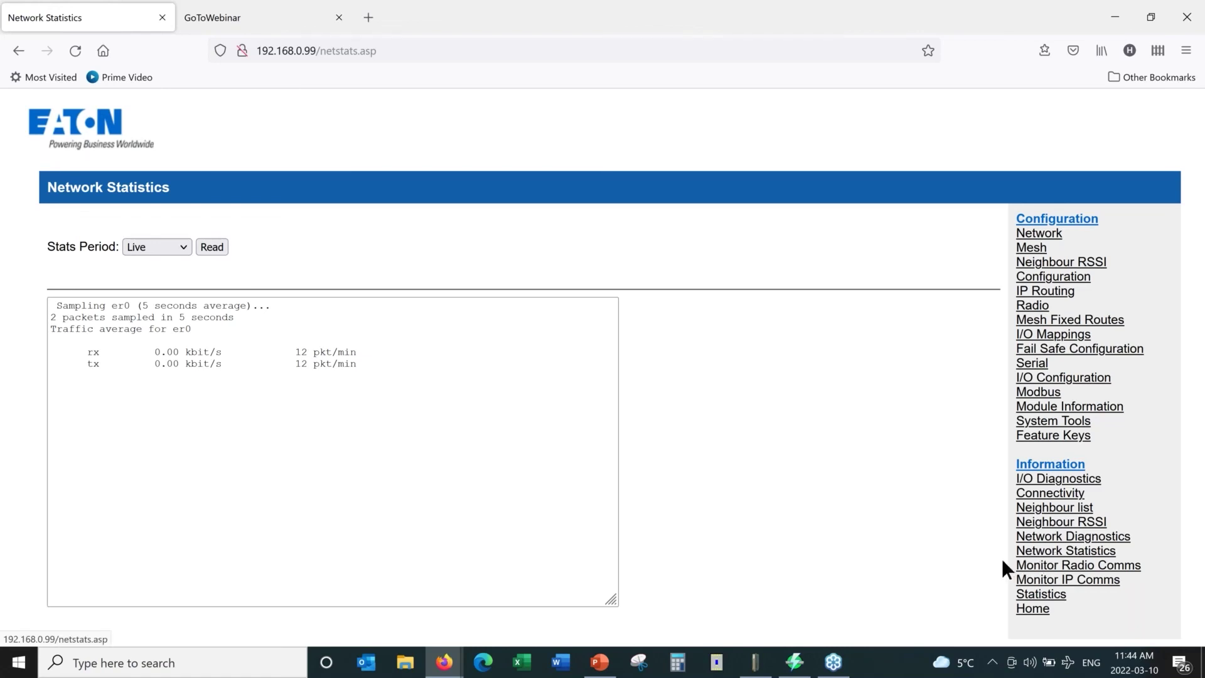
Show the live Monitor Radio Comms log of Rx/Tx packets
{"action": "left_click", "coordinate": [1038, 568]}
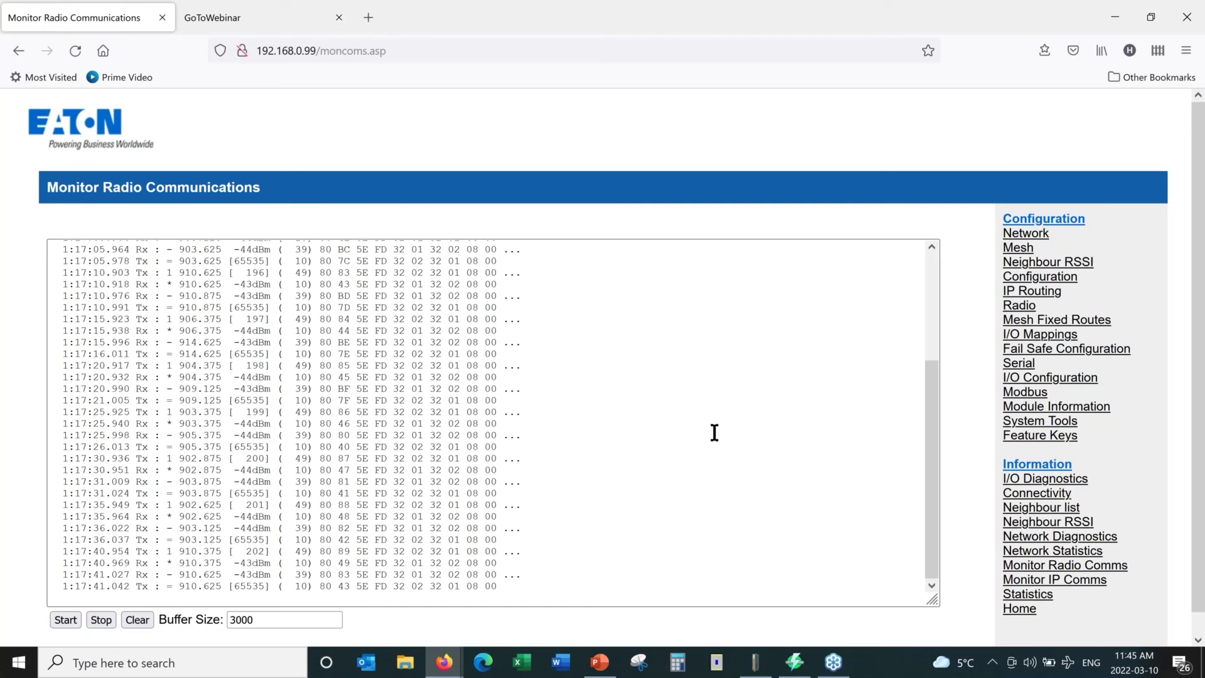
Go to the Monitor IP Comms page
{"action": "left_click", "coordinate": [1080, 580]}
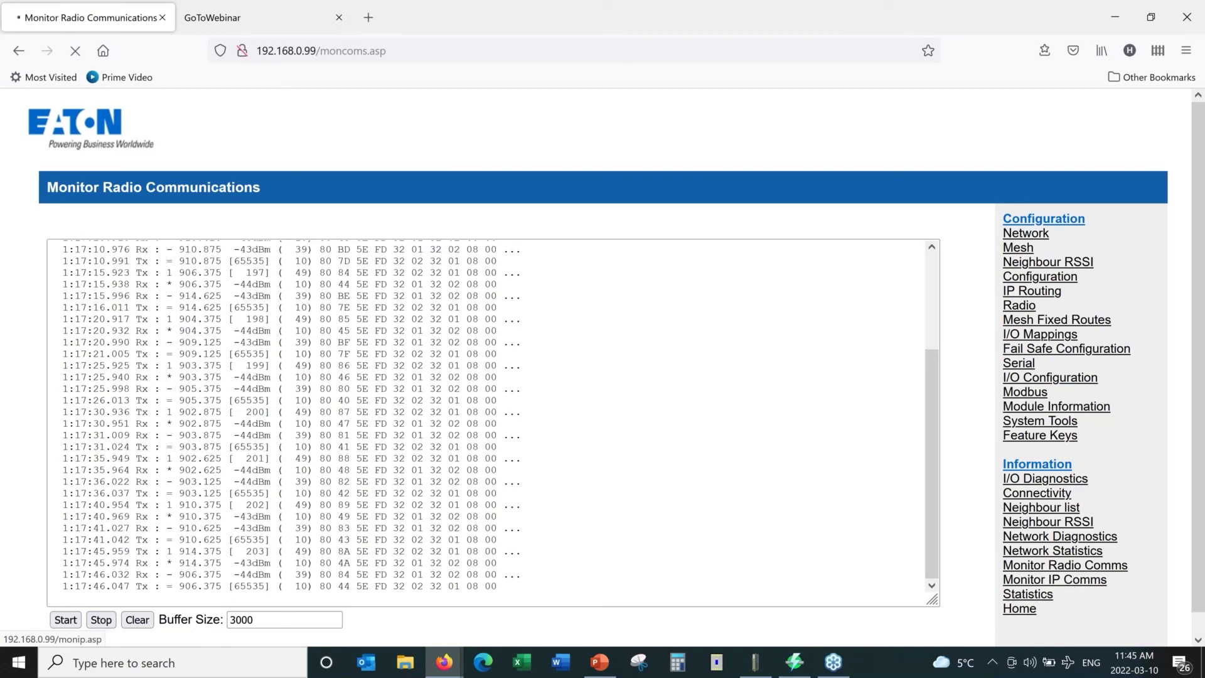
Stop the radio comms capture and scroll back through the earlier Rx/Tx entries
{"action": "left_click", "coordinate": [101, 619]}
{"action": "left_click_drag", "start_coordinate": [935, 389], "coordinate": [927, 270]}
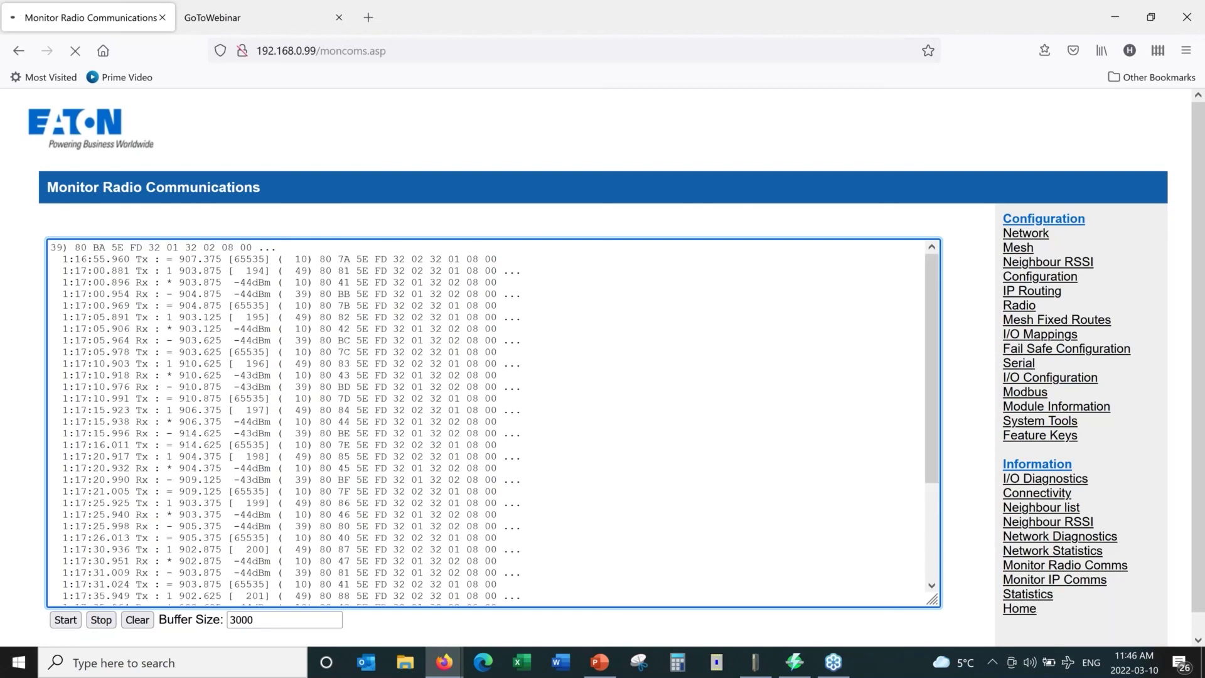
Show the 915U-2 Configuration and Diagnostics home page
{"action": "left_click", "coordinate": [1020, 612]}
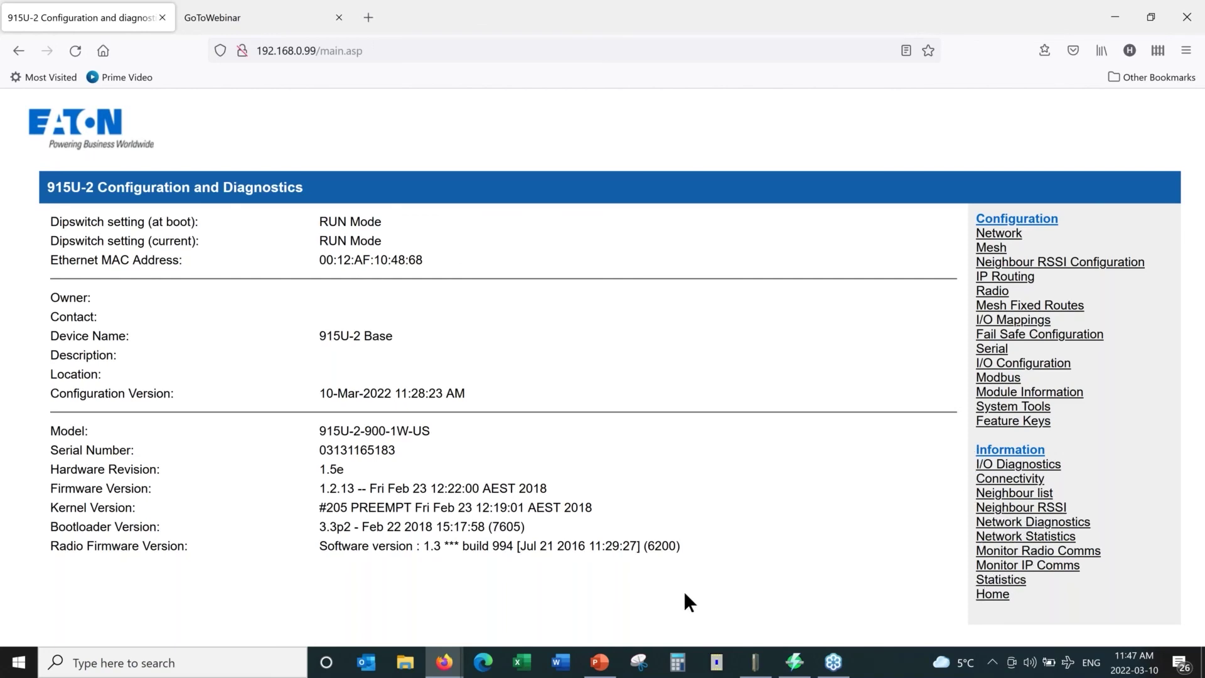
Return to the PowerPoint deck's closing slide 9
{"action": "left_click", "coordinate": [599, 665]}
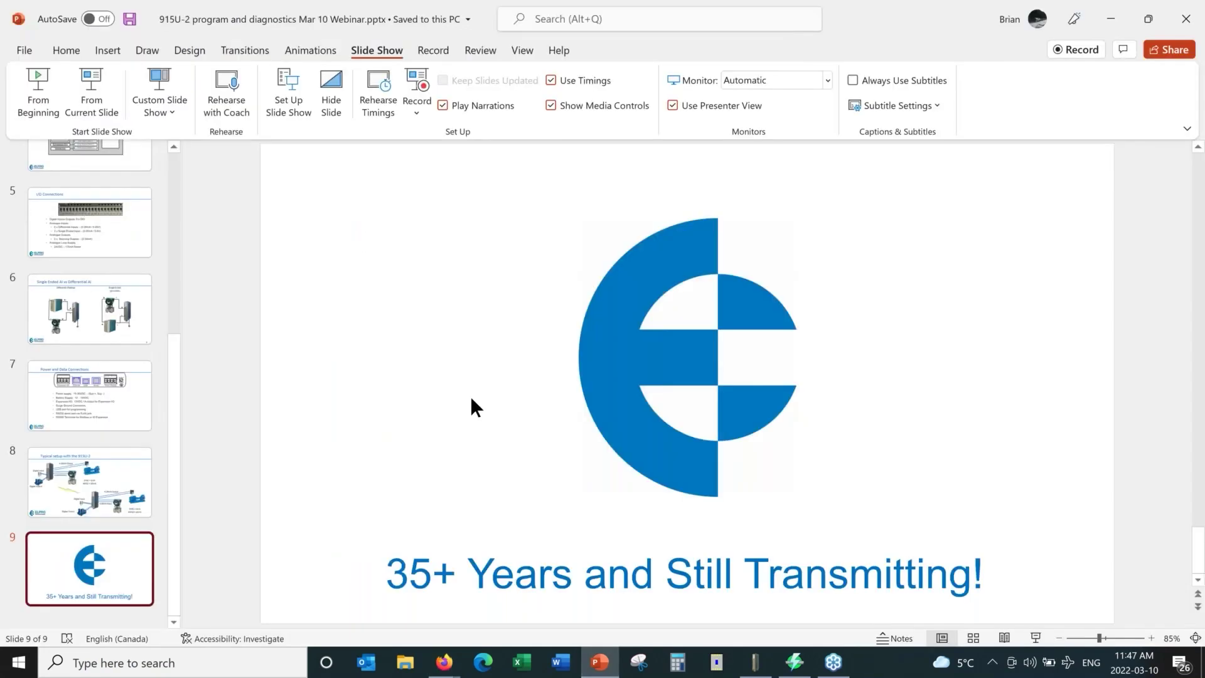